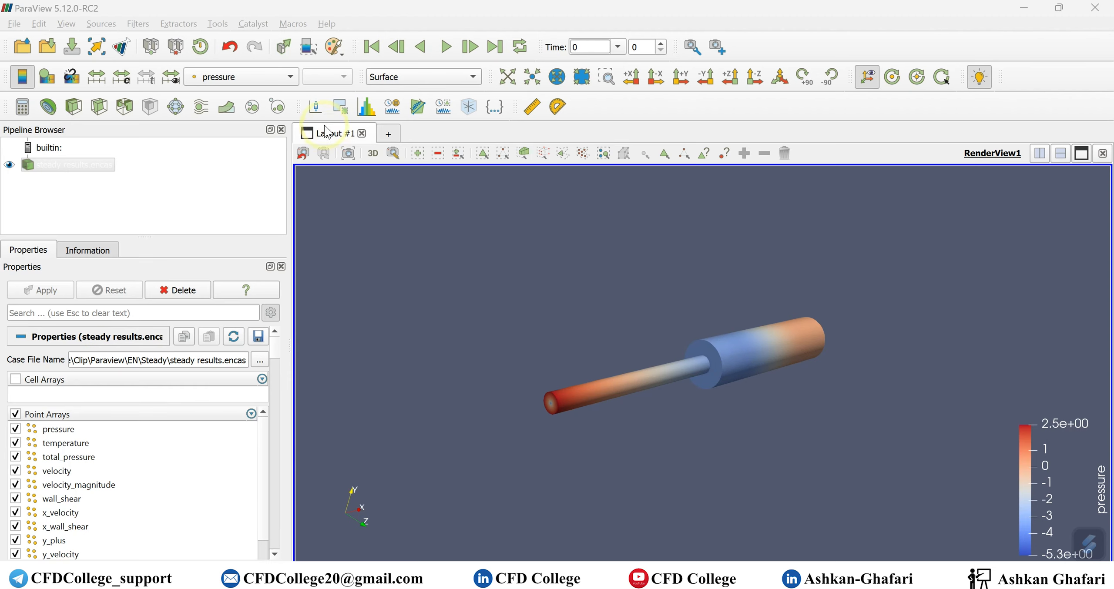
- Open the Color By array list for the steady results pipe to pick pressure
left_click(287, 77)
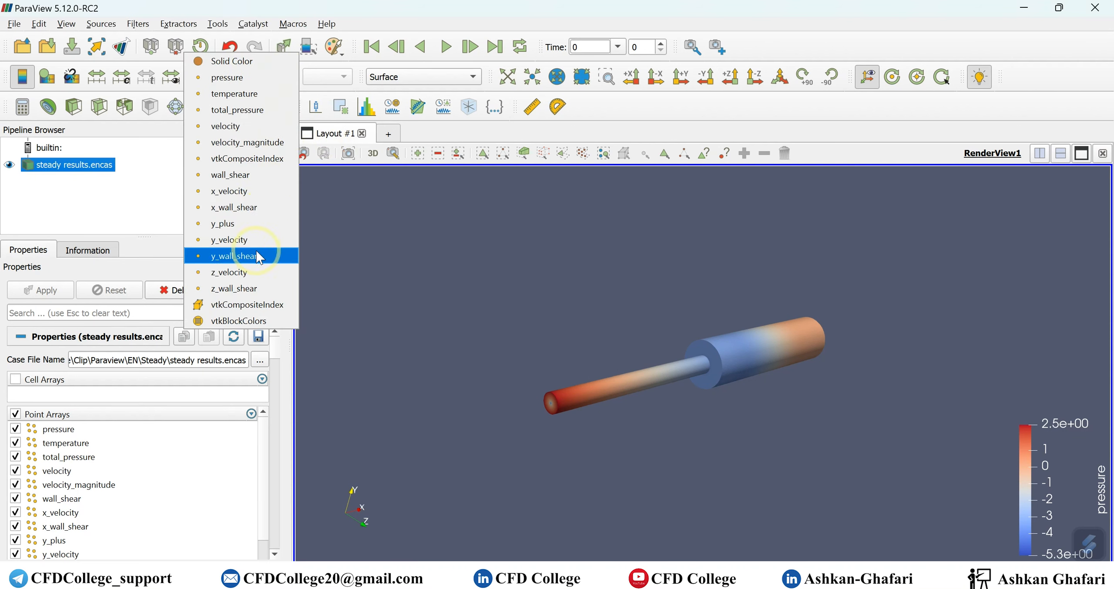
- Colour the pipe by wall_shear, then switch it to temperature (3.0e+02 to 6.2e+02)
left_click(255, 175)
left_click(252, 75)
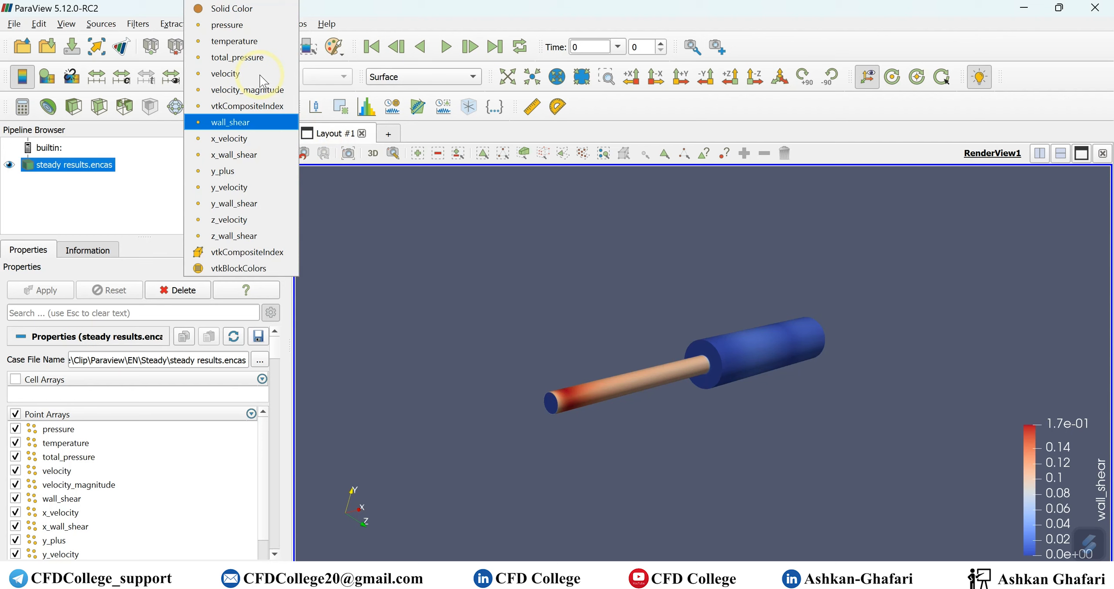
left_click(238, 40)
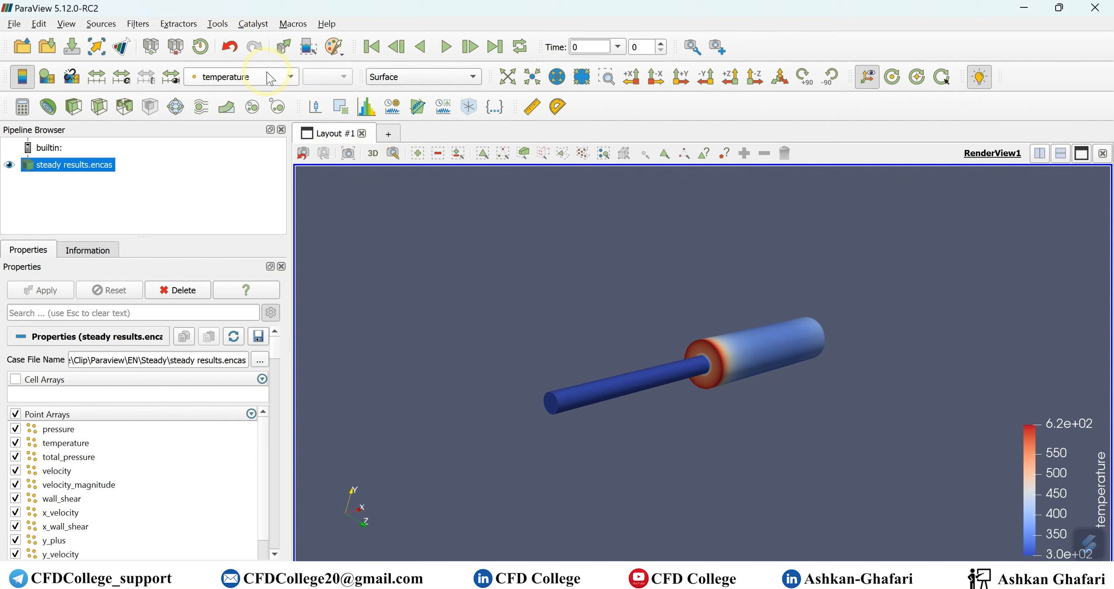
- Orbit and tilt the pipe to a near side-on view and zoom in on it
left_click_drag(826, 435, 794, 409)
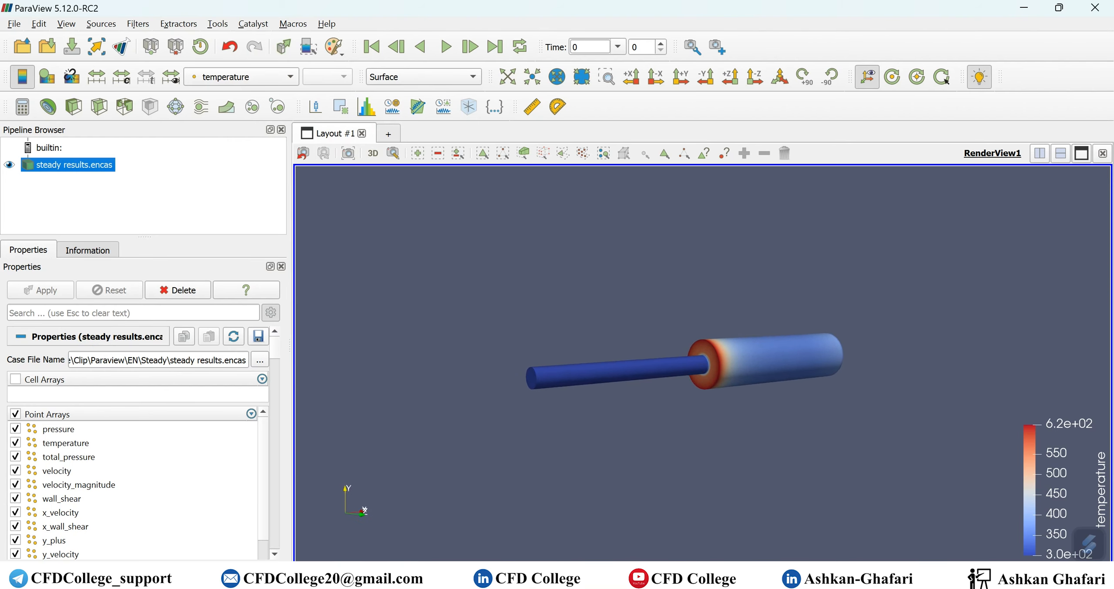
left_click_drag(690, 418, 690, 421)
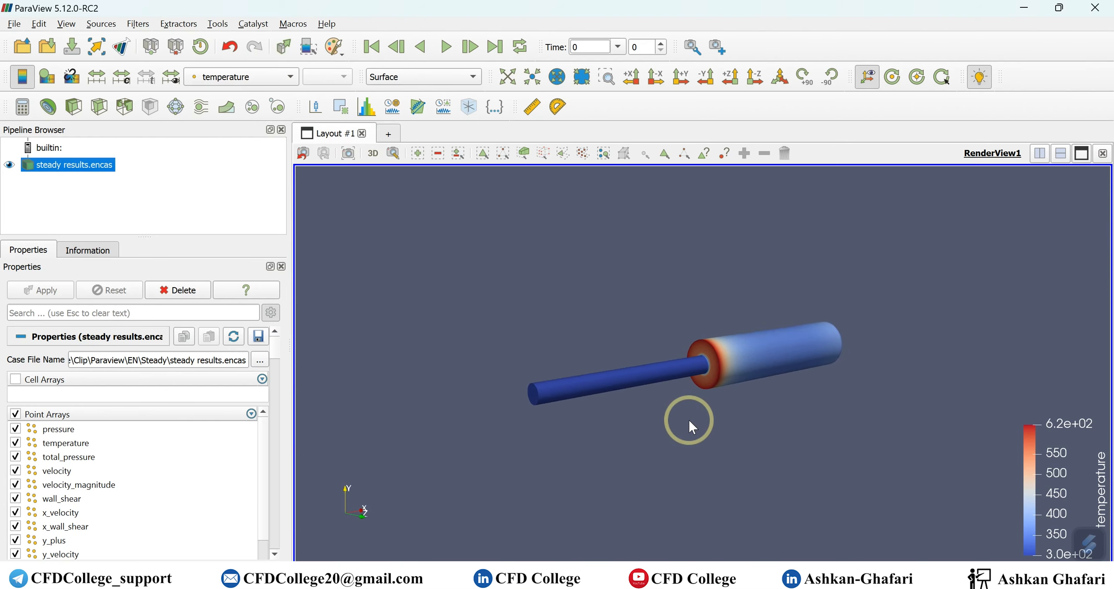
scroll(710, 355, "up", 2)
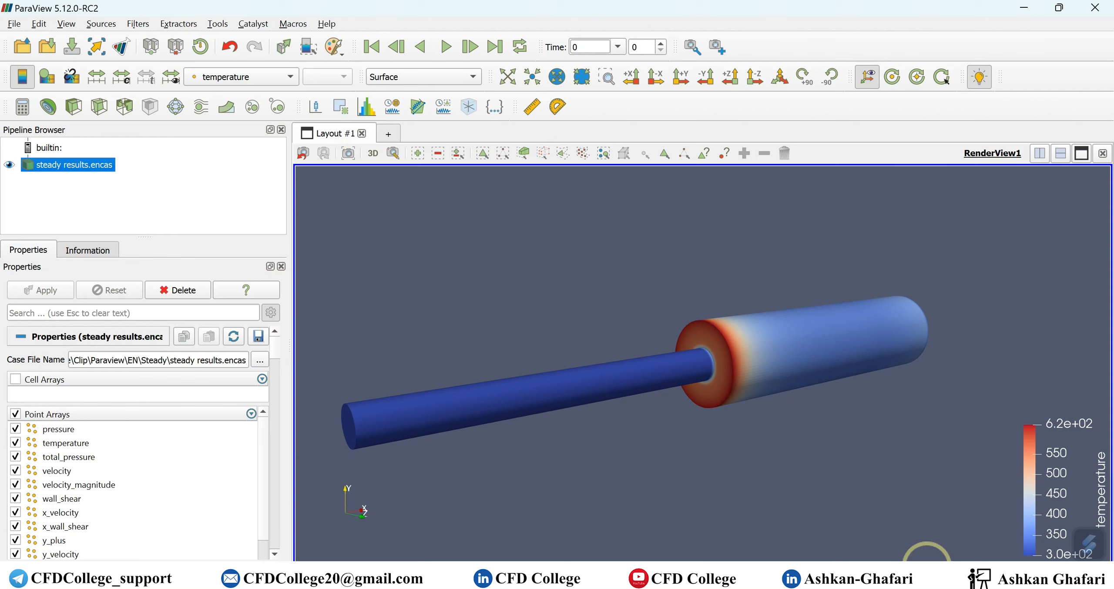
left_click(845, 457)
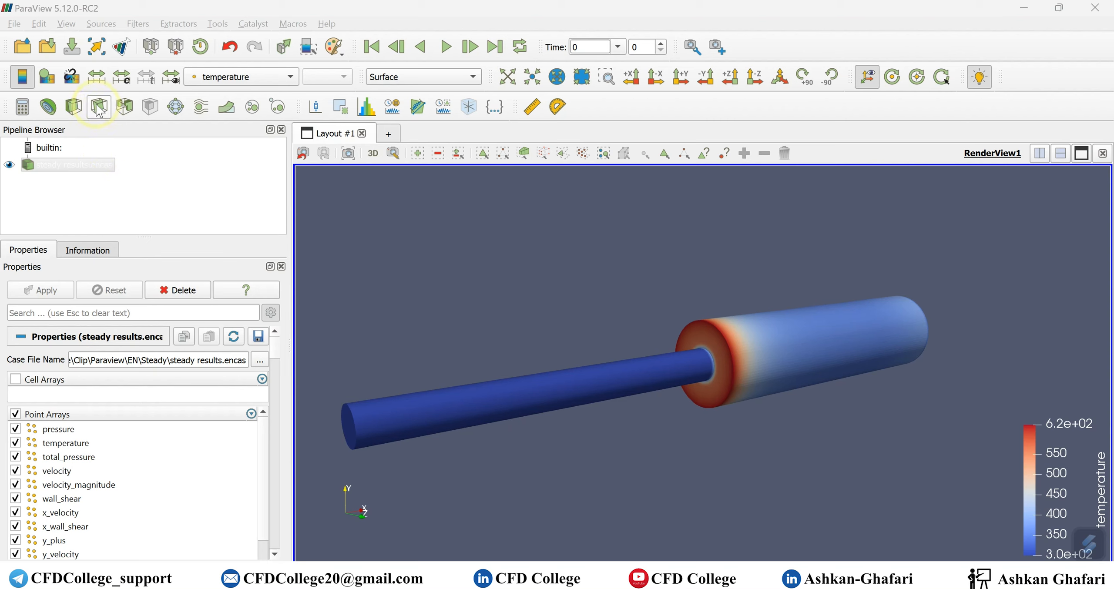
- Select the steady results dataset and search the filters for 'sli', then dismiss the search
left_click(157, 196)
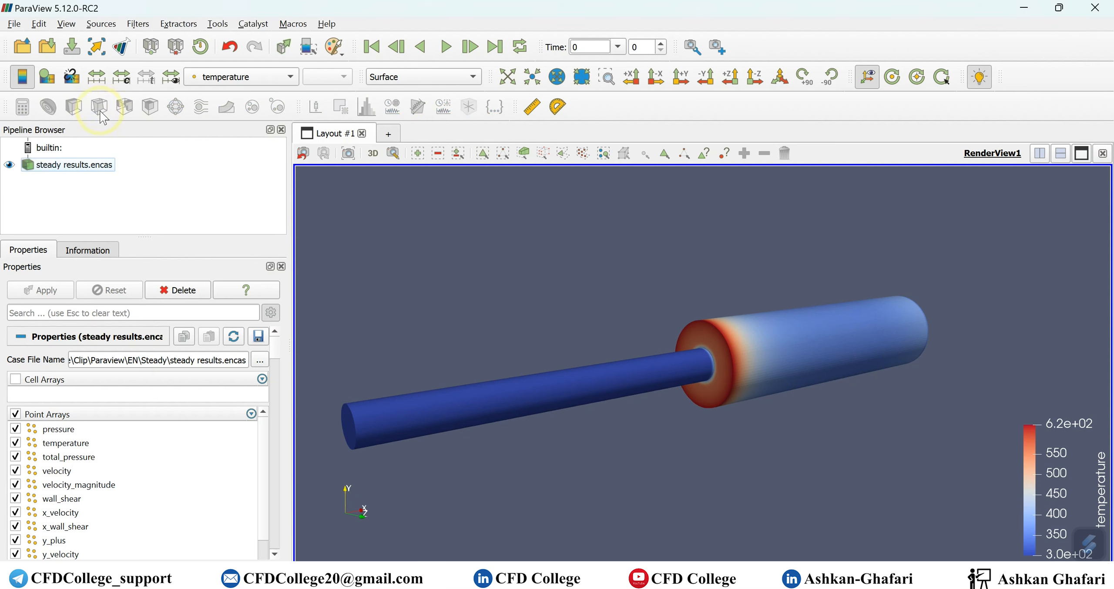
left_click(99, 166)
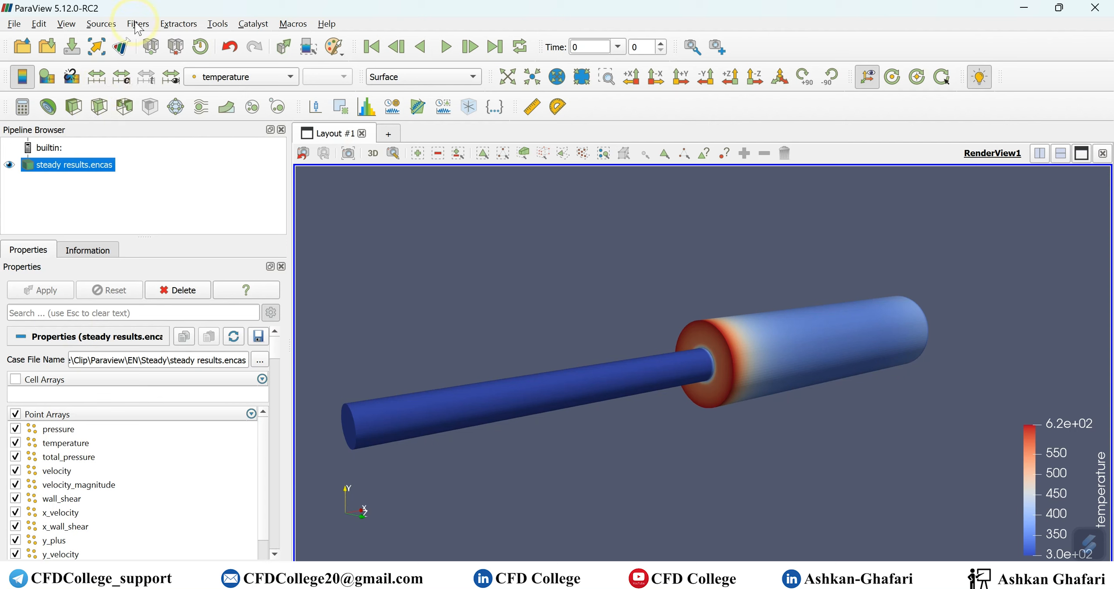
left_click(101, 23)
mouse_move(140, 25)
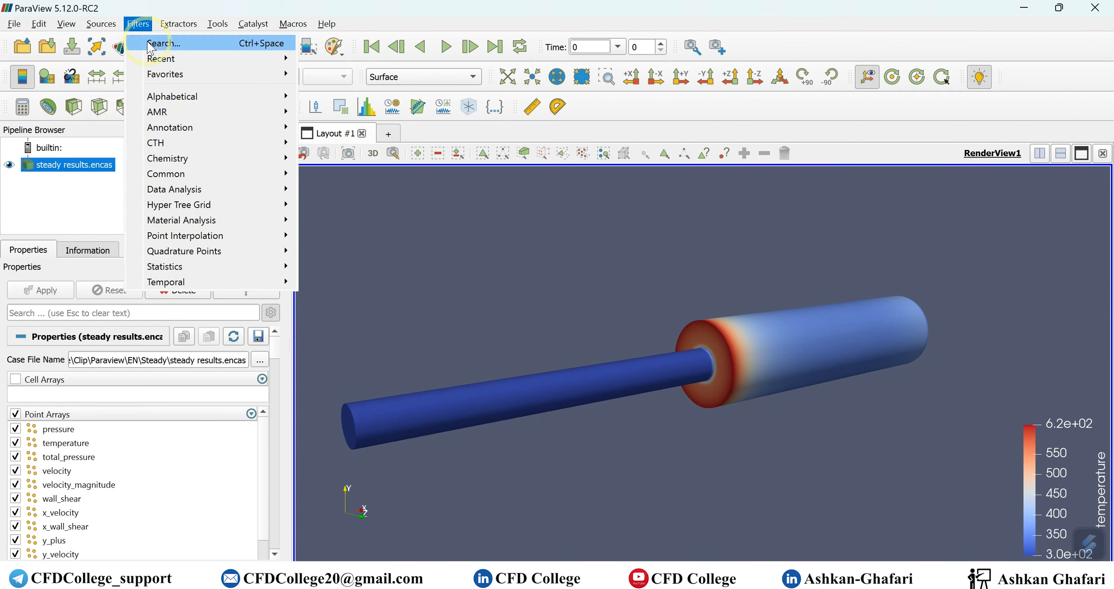
left_click(211, 43)
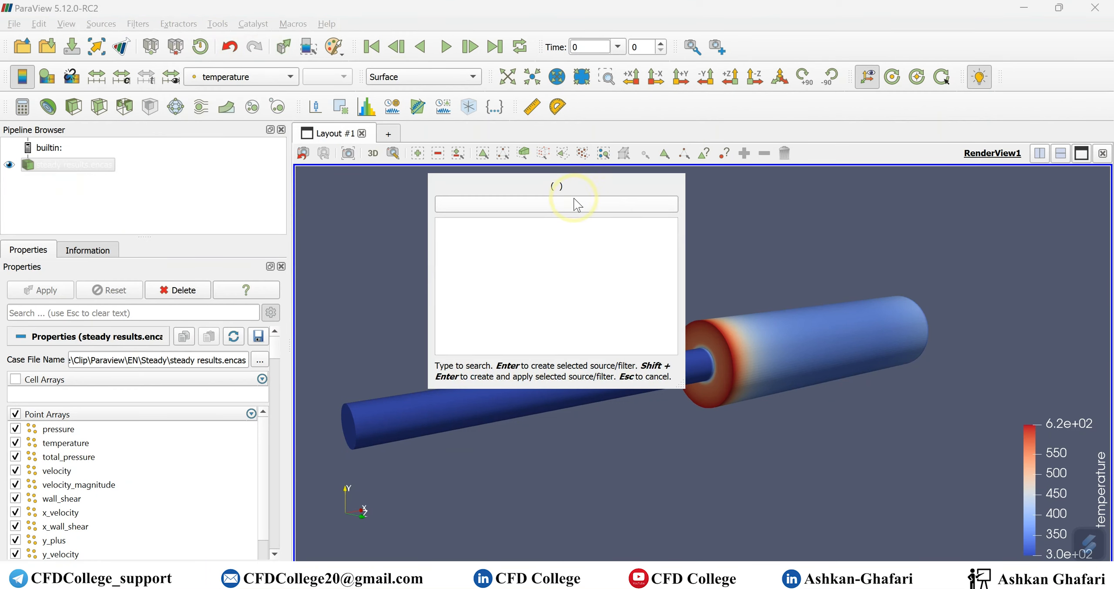
type("sli")
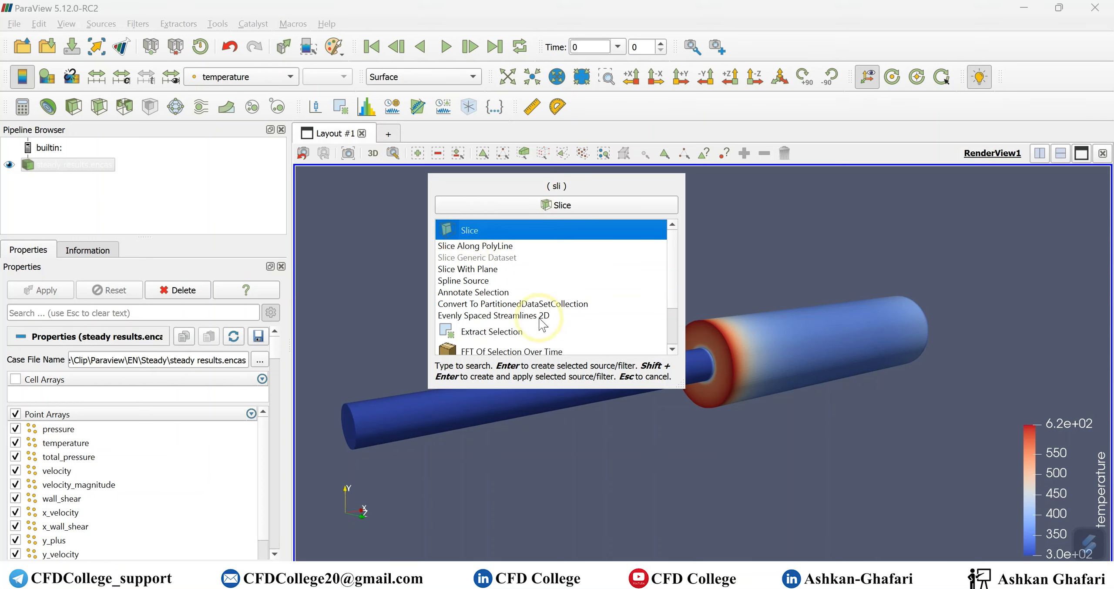
key("Escape")
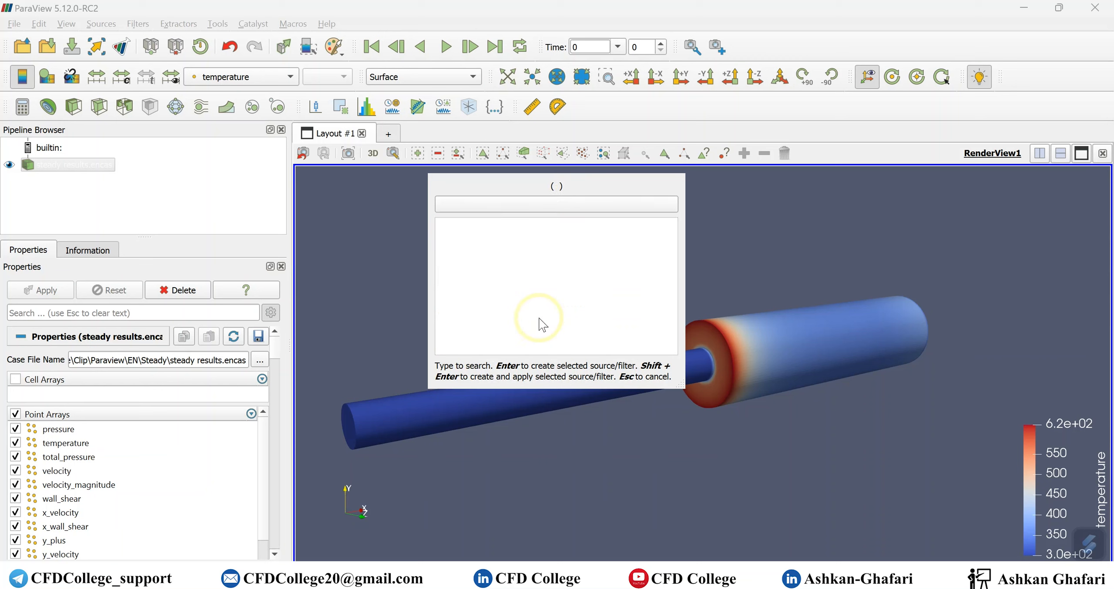
key("Escape")
- Reselect steady results.encas and add a Slice filter through the pipe
left_click(137, 24)
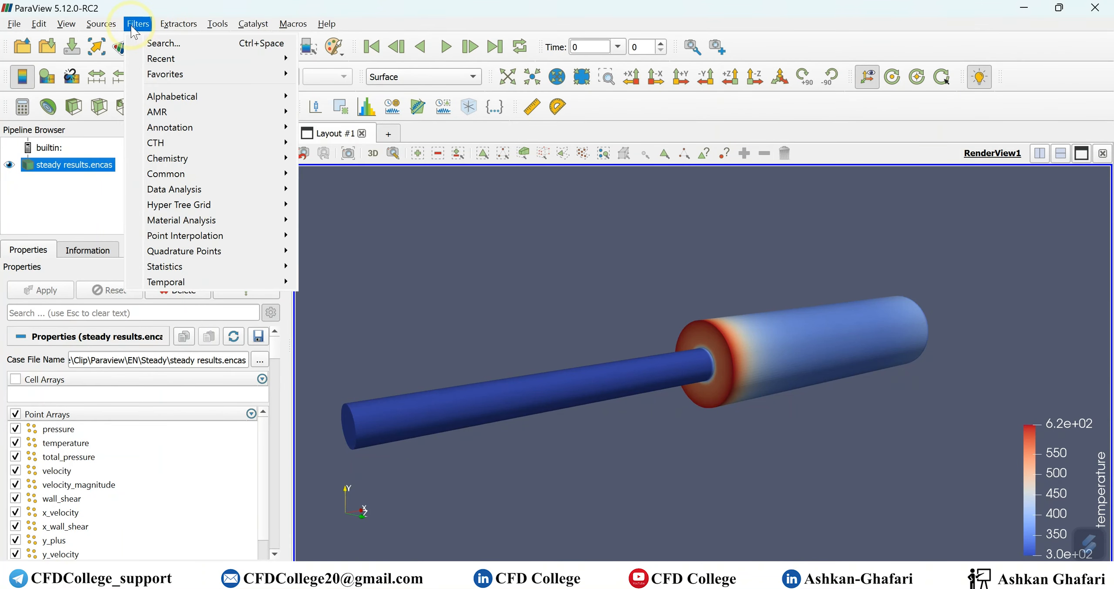
mouse_move(163, 98)
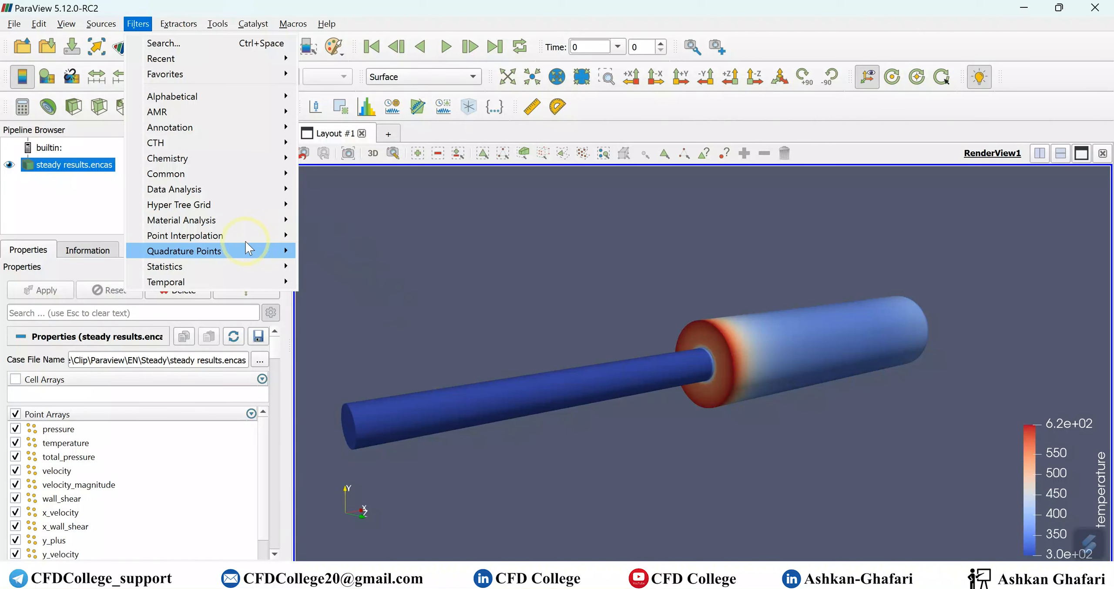
left_click(725, 437)
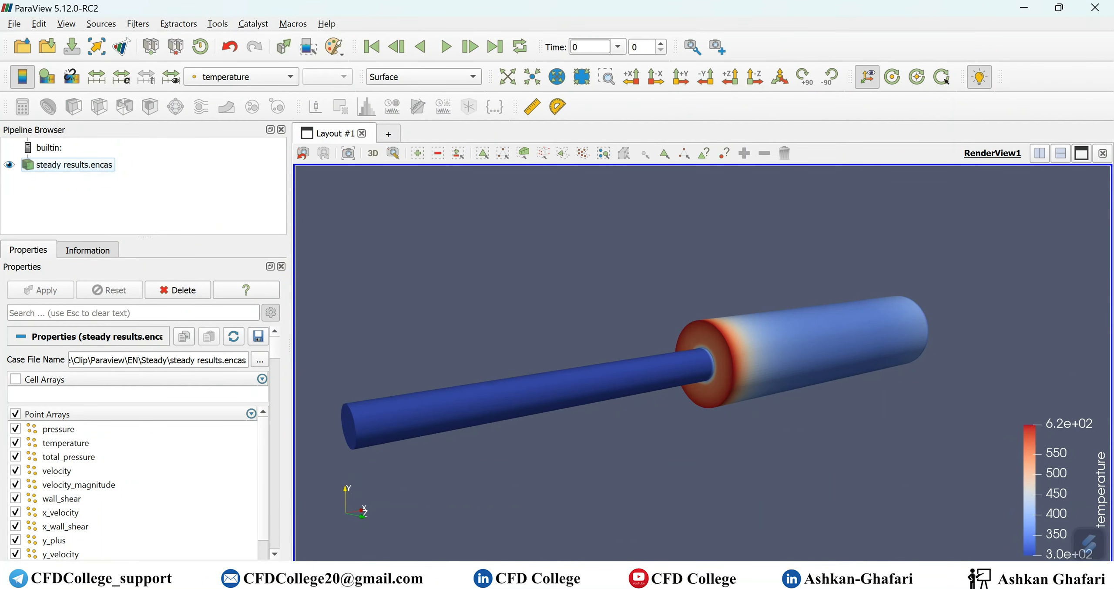
left_click(936, 577)
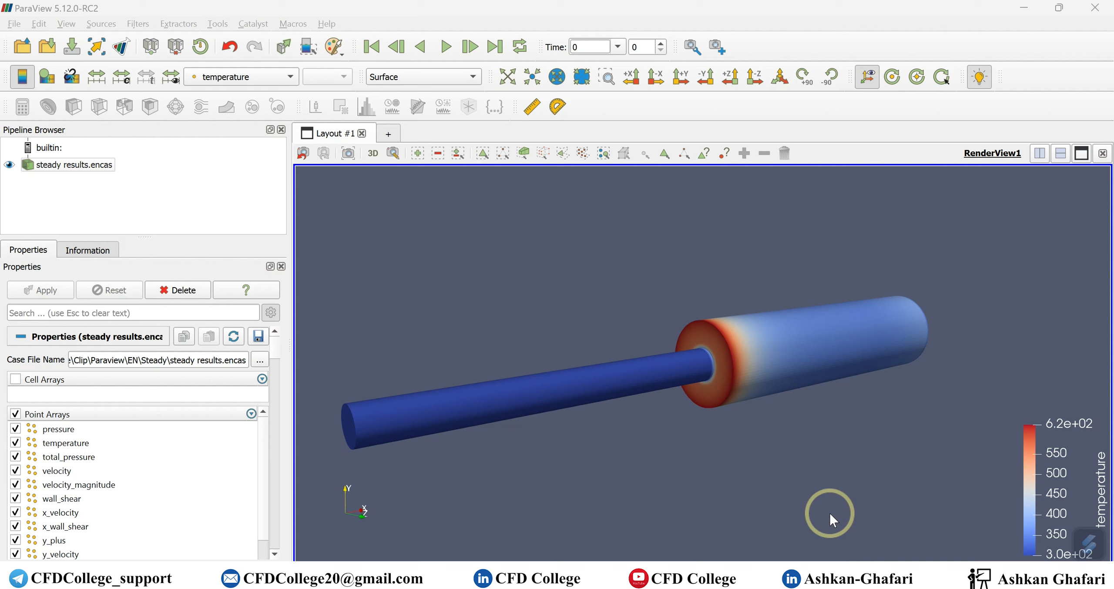
left_click(70, 165)
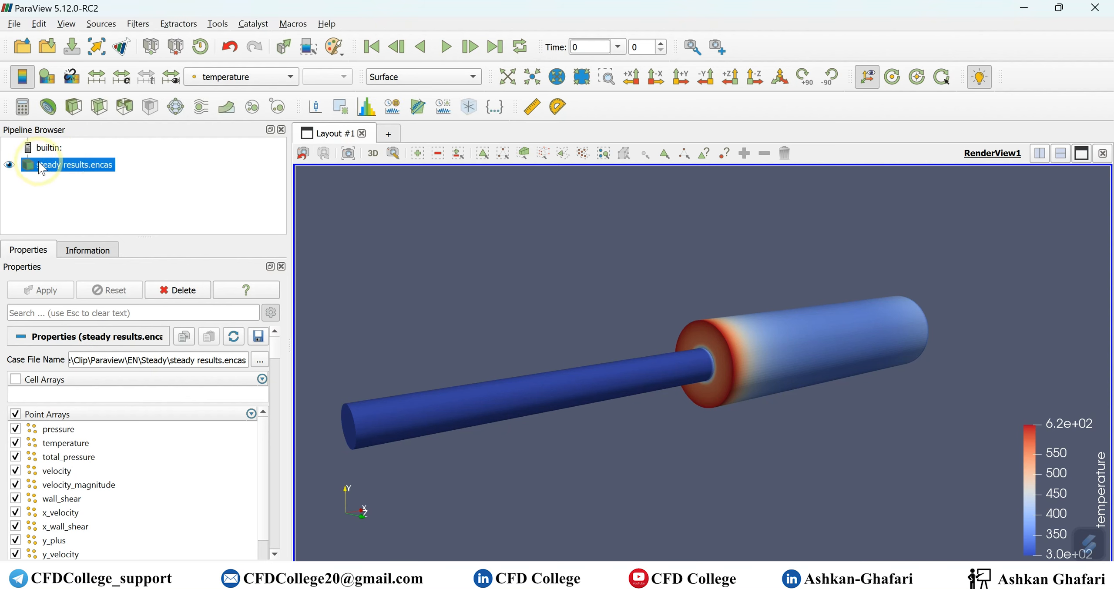
left_click(100, 108)
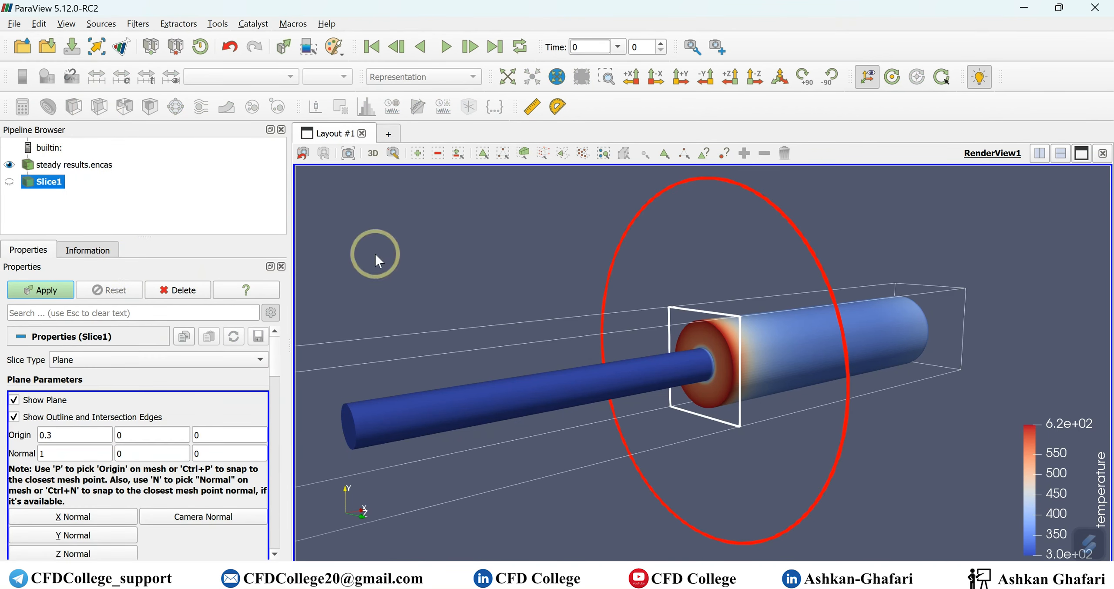
left_click_drag(795, 448, 892, 448)
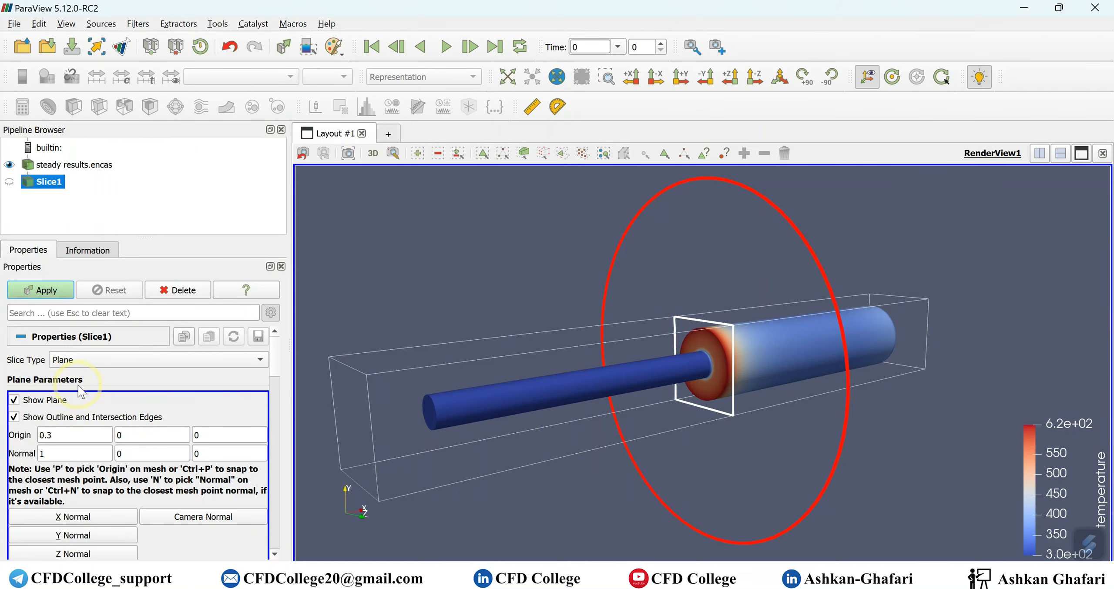
left_click(90, 358)
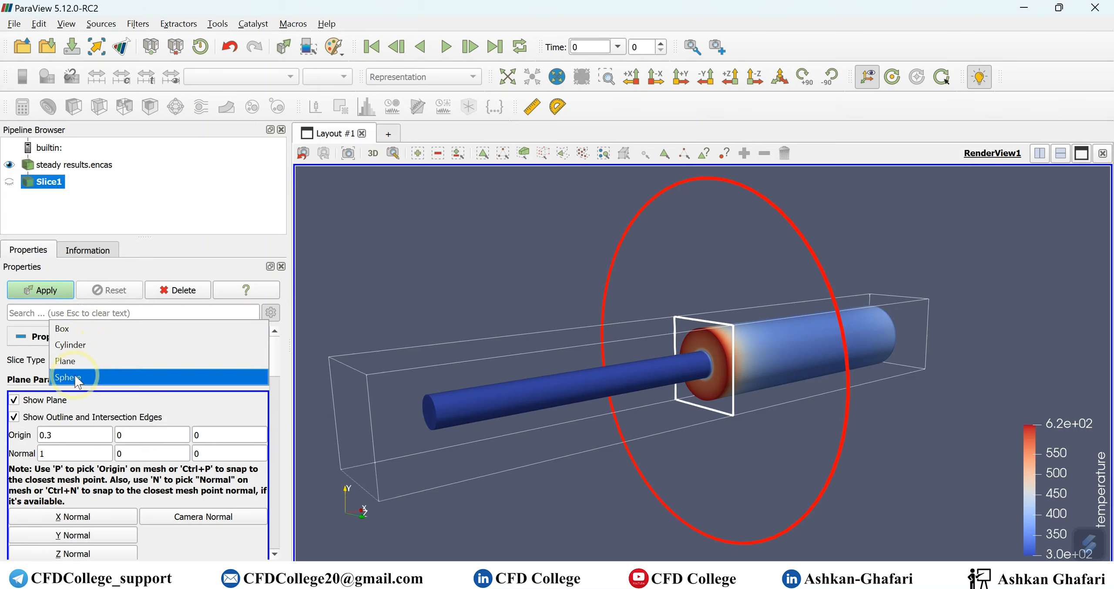
left_click(18, 368)
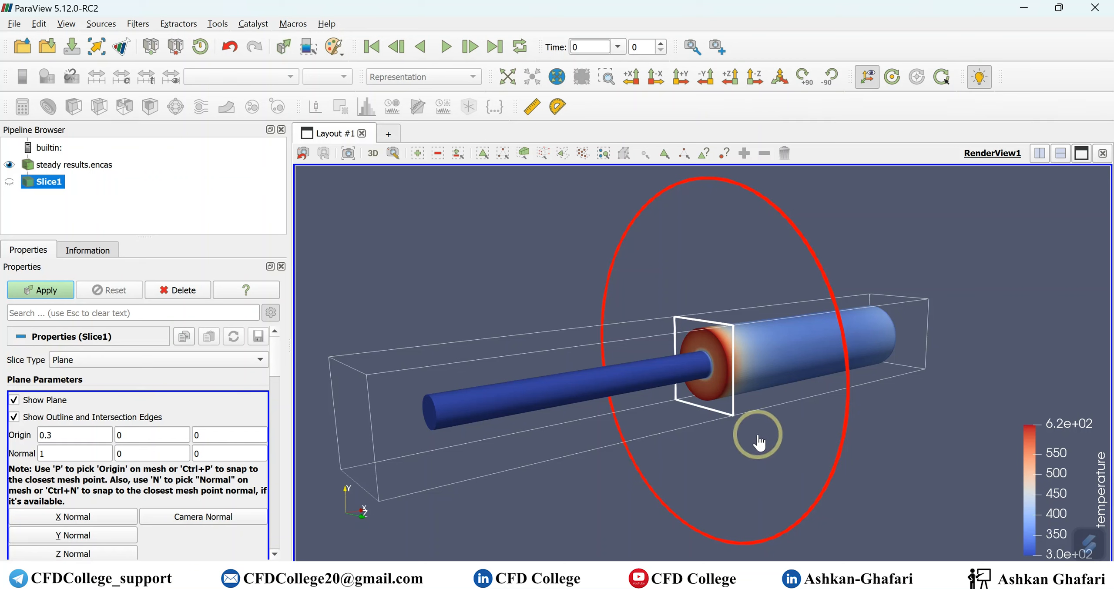
scroll(156, 379, "down", 1)
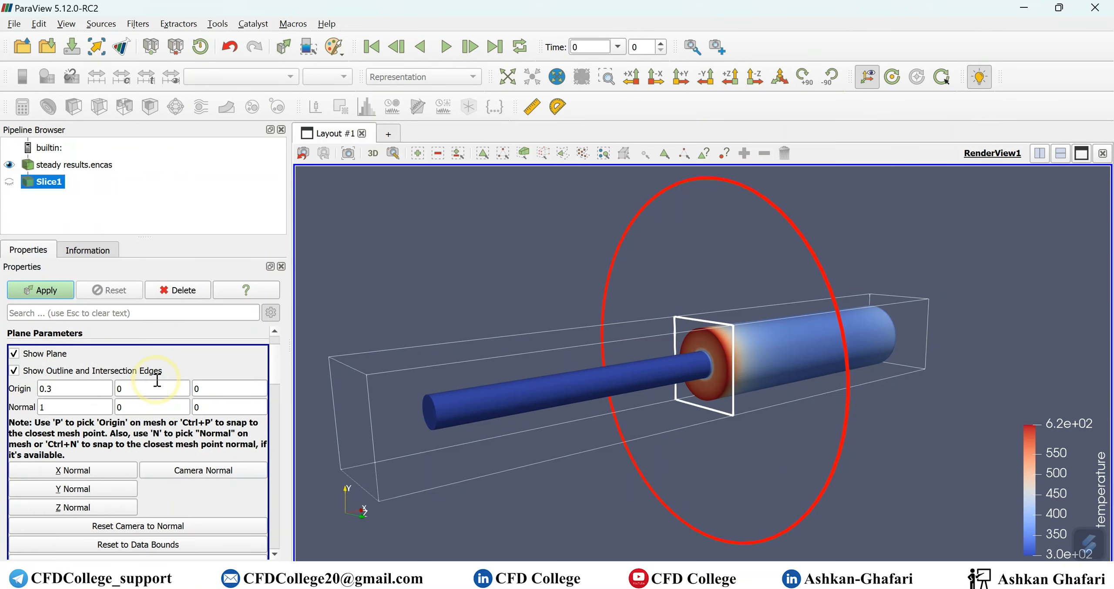
left_click(14, 353)
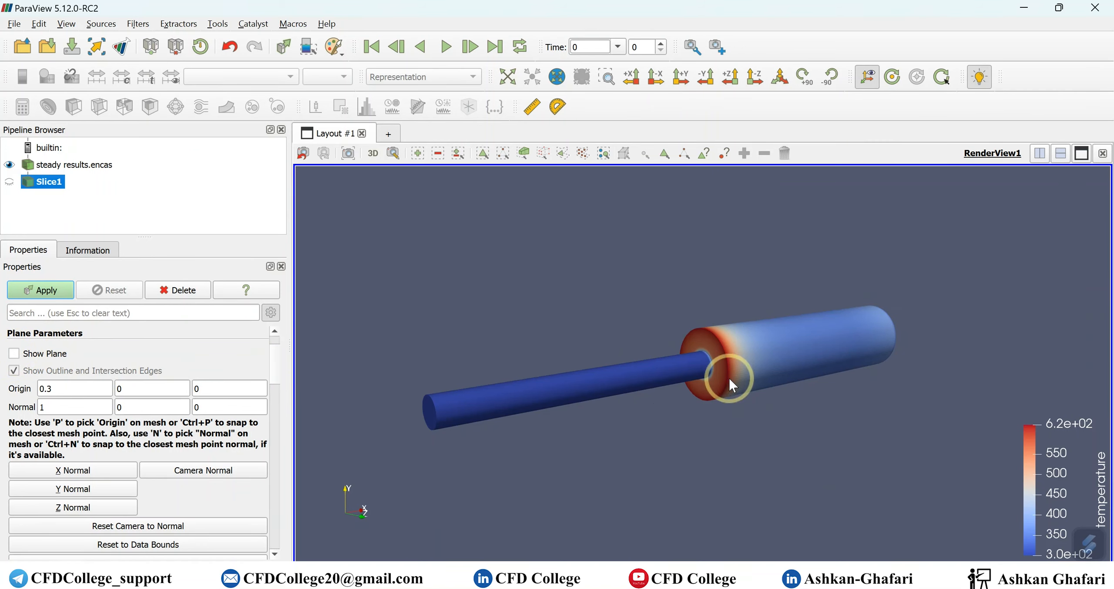
left_click(15, 354)
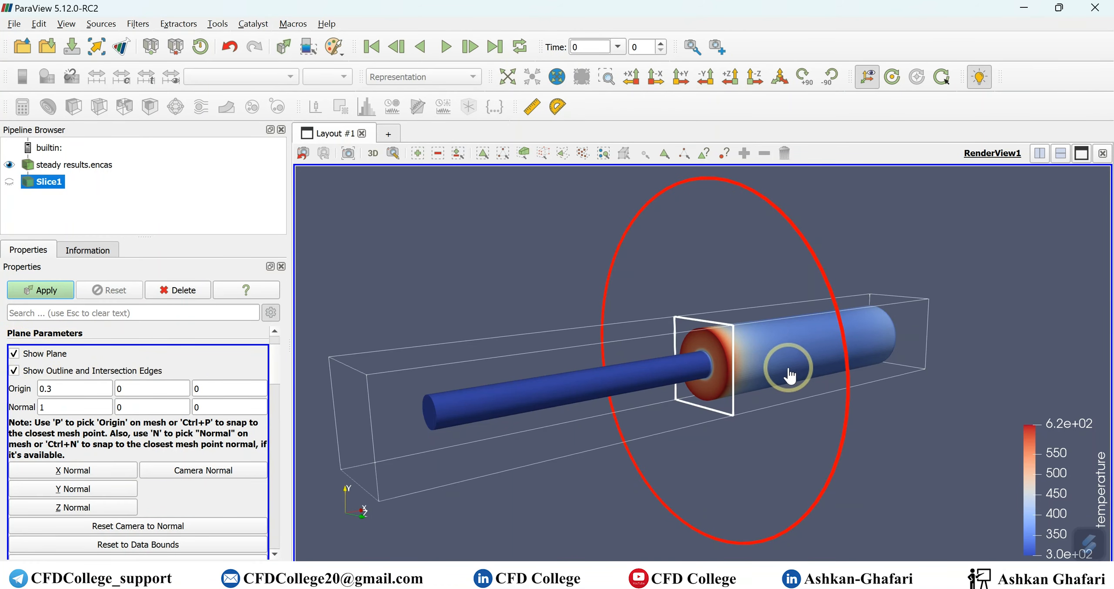
left_click(13, 353)
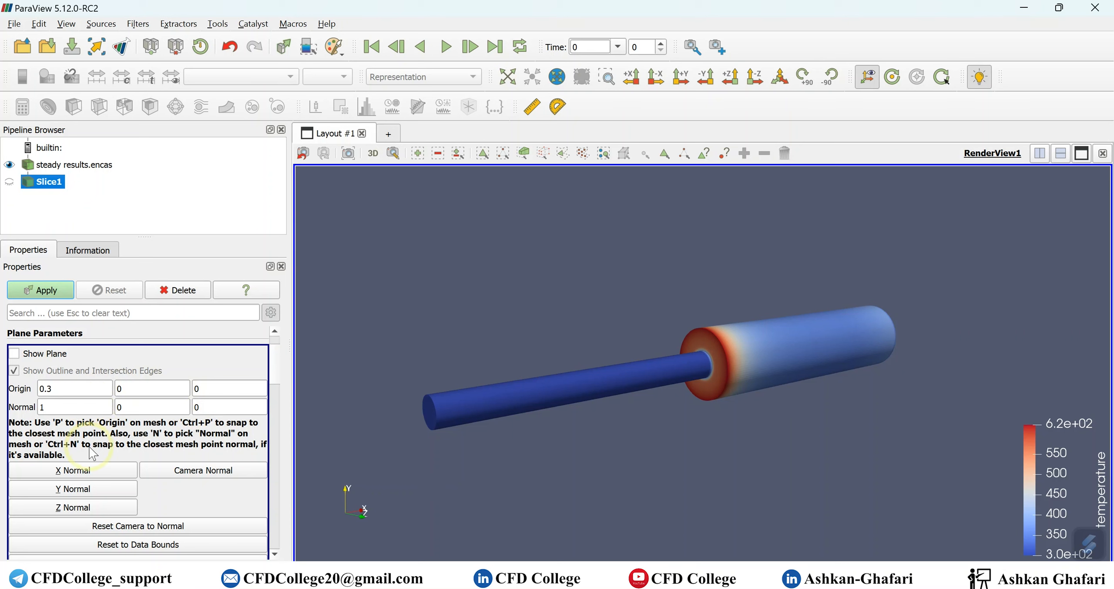
left_click(15, 353)
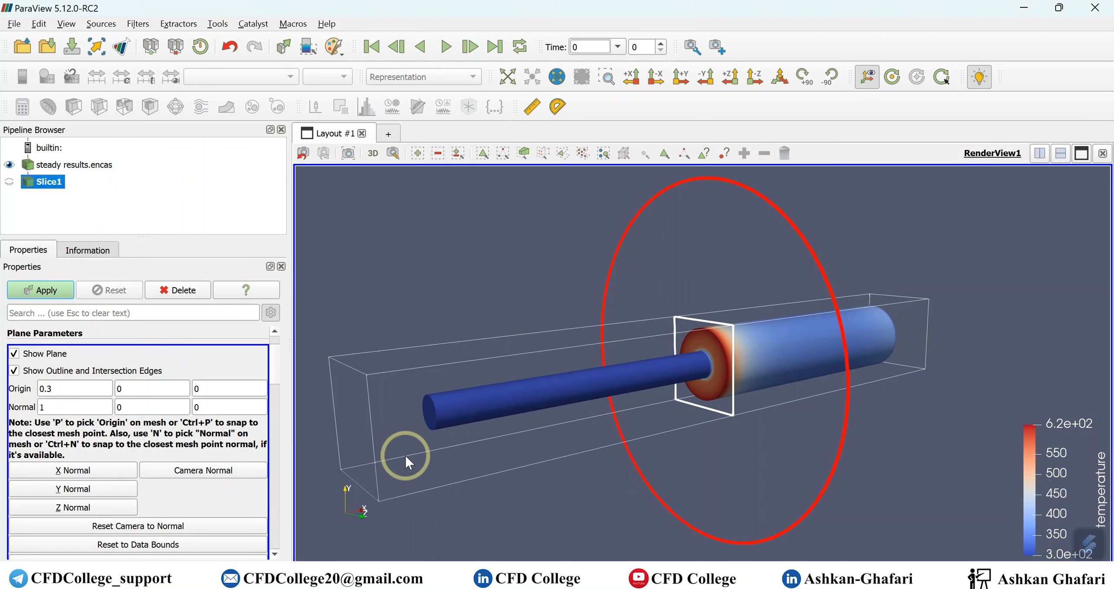
- Orbit back to a side view and set the Slice1 plane normal to Z (0, 0, 1)
left_click_drag(543, 487, 642, 503)
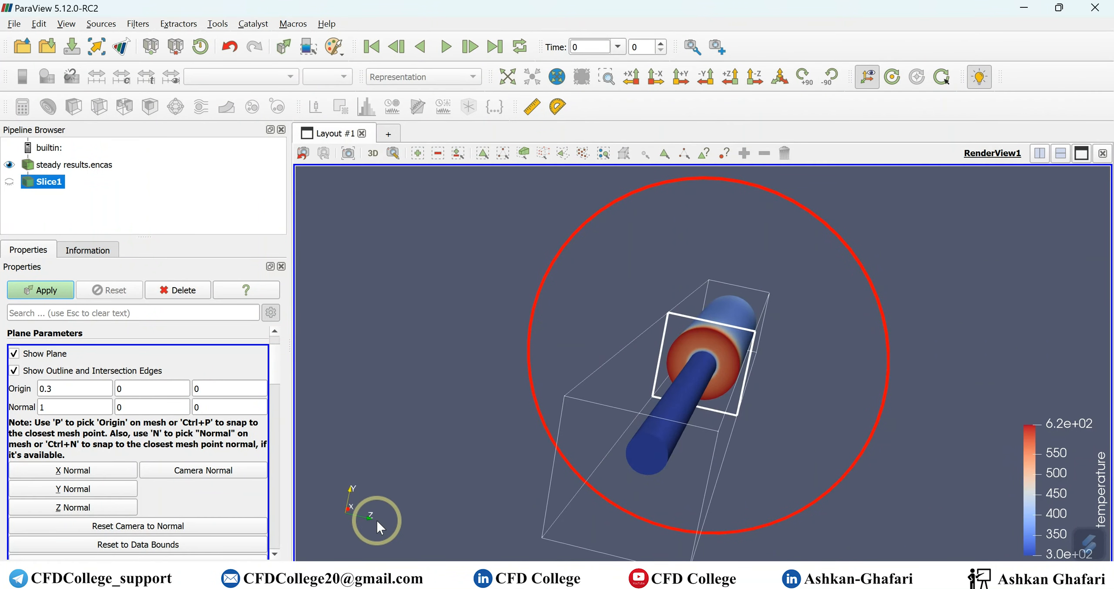
left_click_drag(498, 498, 383, 484)
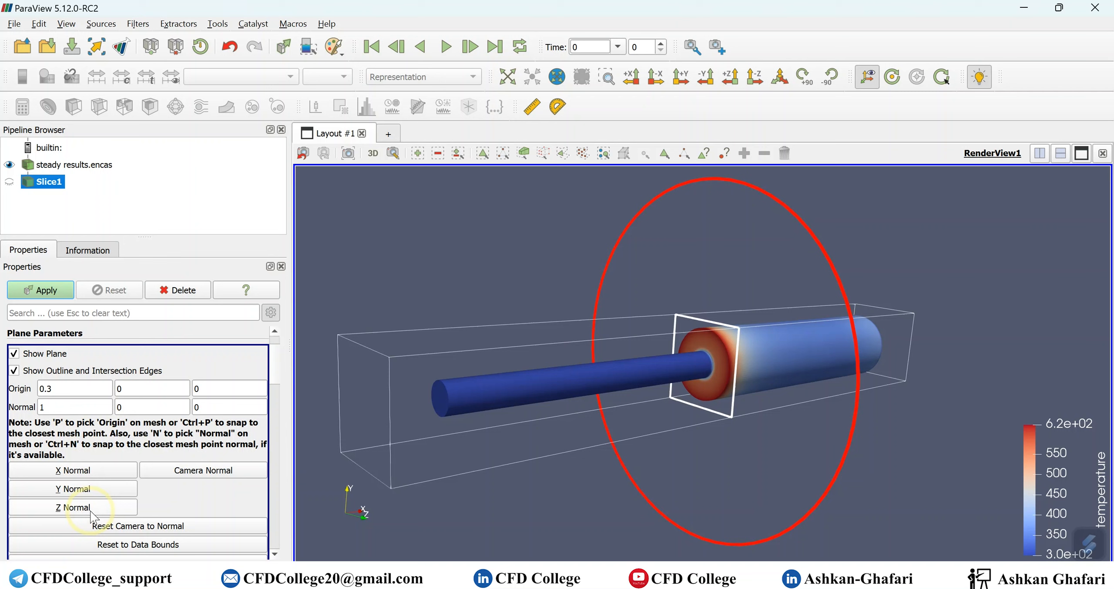
left_click(74, 507)
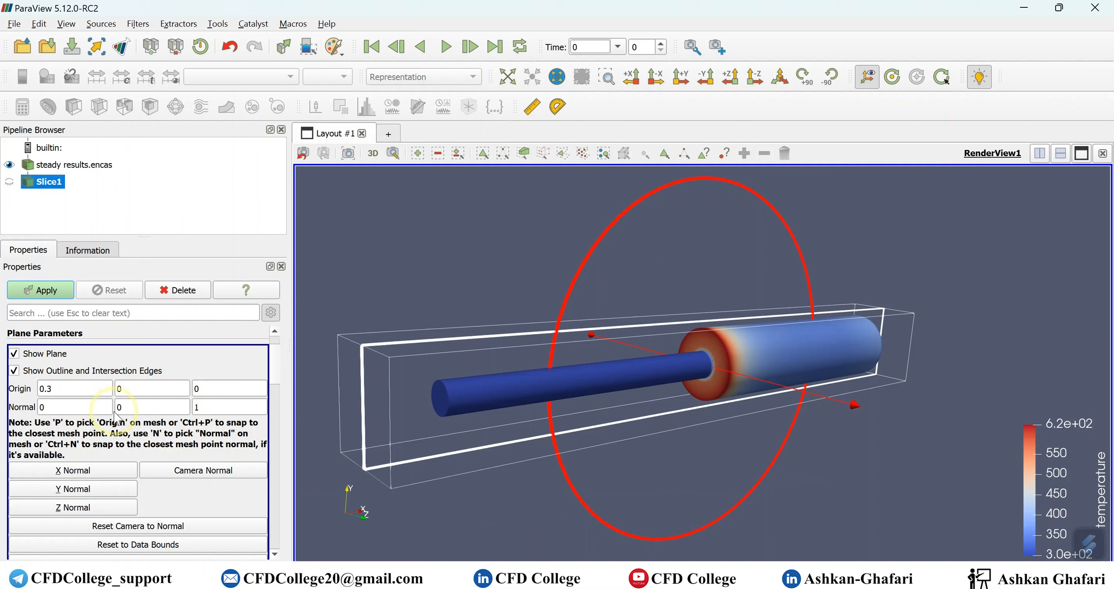
- Try a Slice1 origin Z of 0.02, then shift and tilt the plane widget
double_click(214, 389)
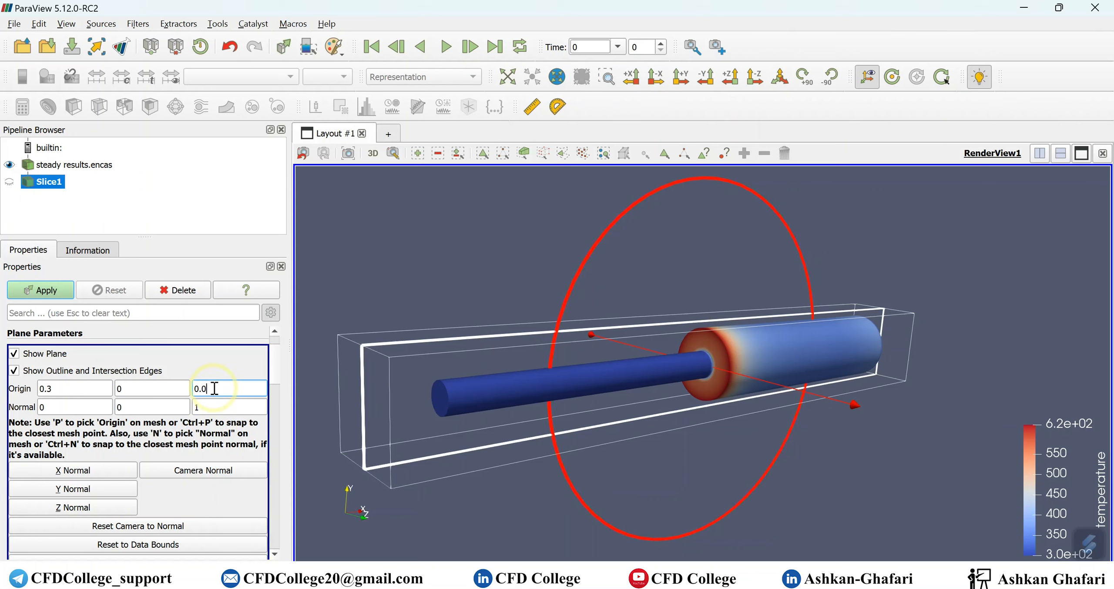
type("0.02")
double_click(213, 405)
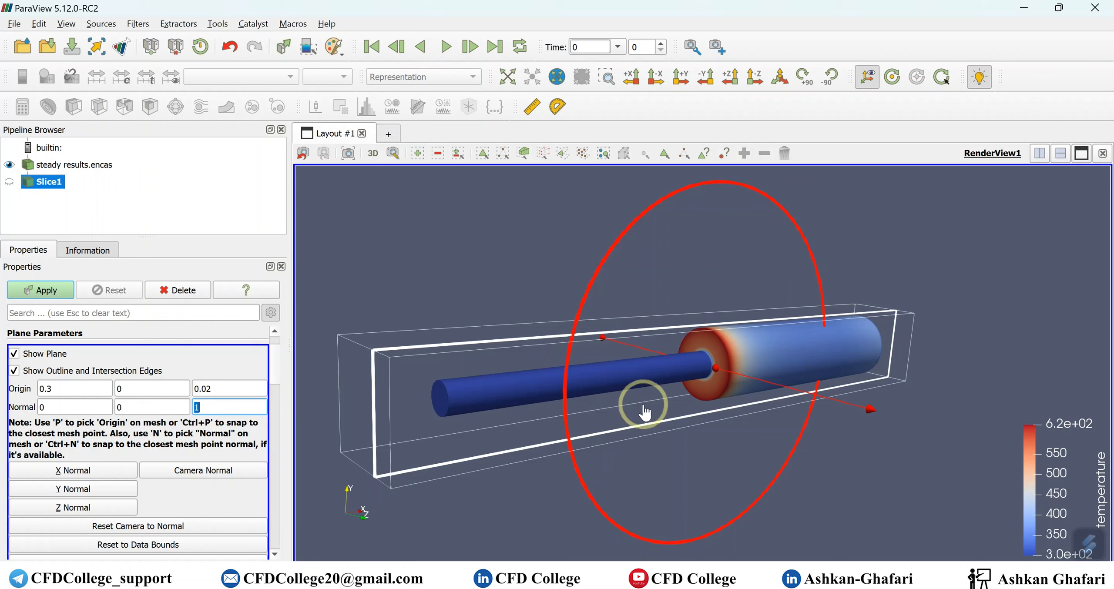
left_click_drag(714, 363, 684, 368)
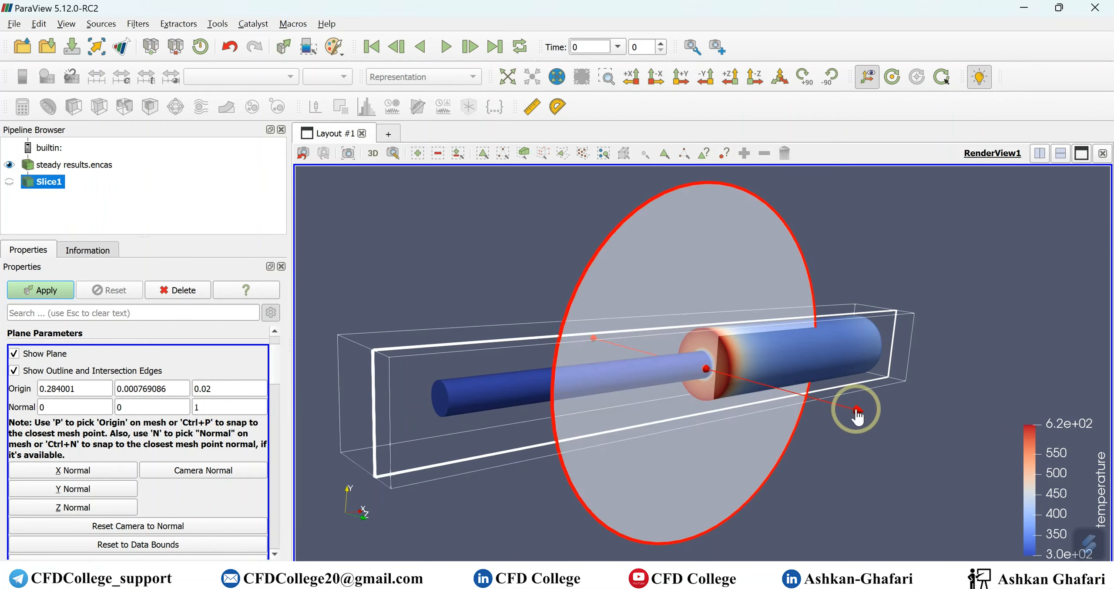
mouse_move(861, 411)
left_mouse_down()
mouse_move(823, 393)
mouse_move(878, 401)
mouse_move(798, 420)
mouse_move(904, 406)
mouse_move(873, 419)
left_mouse_up()
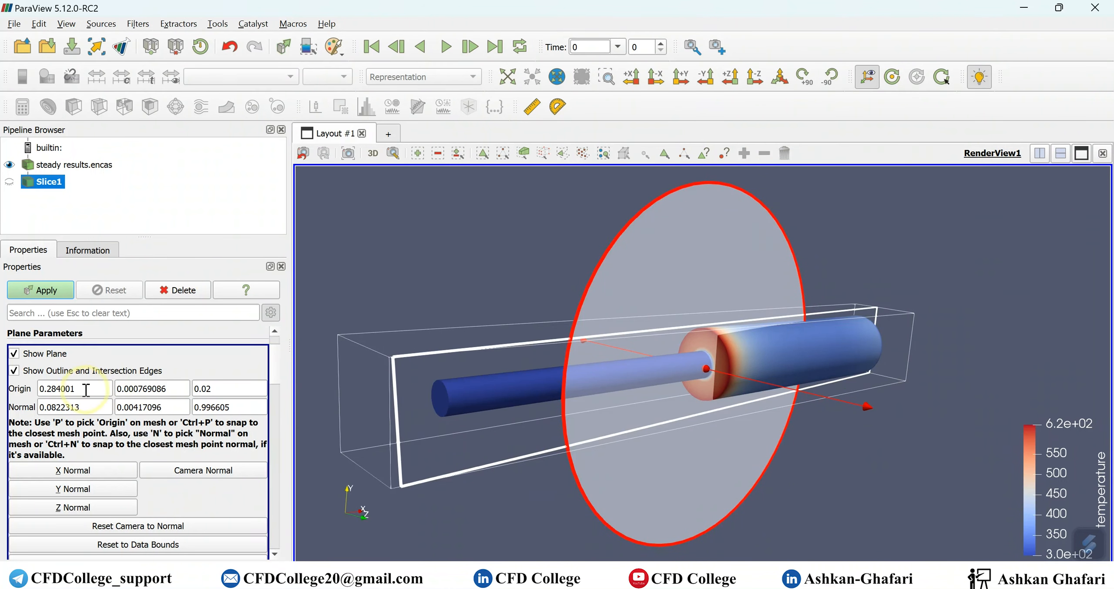
- Reset the Slice1 normal to Z and its origin to 0, 0, 0
left_click(89, 509)
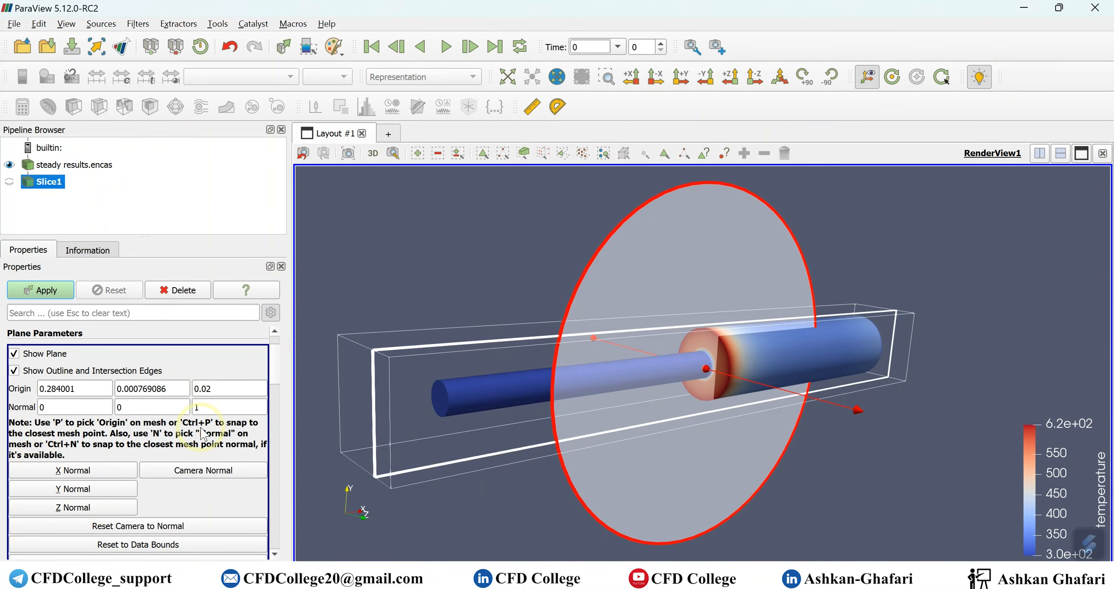
double_click(96, 389)
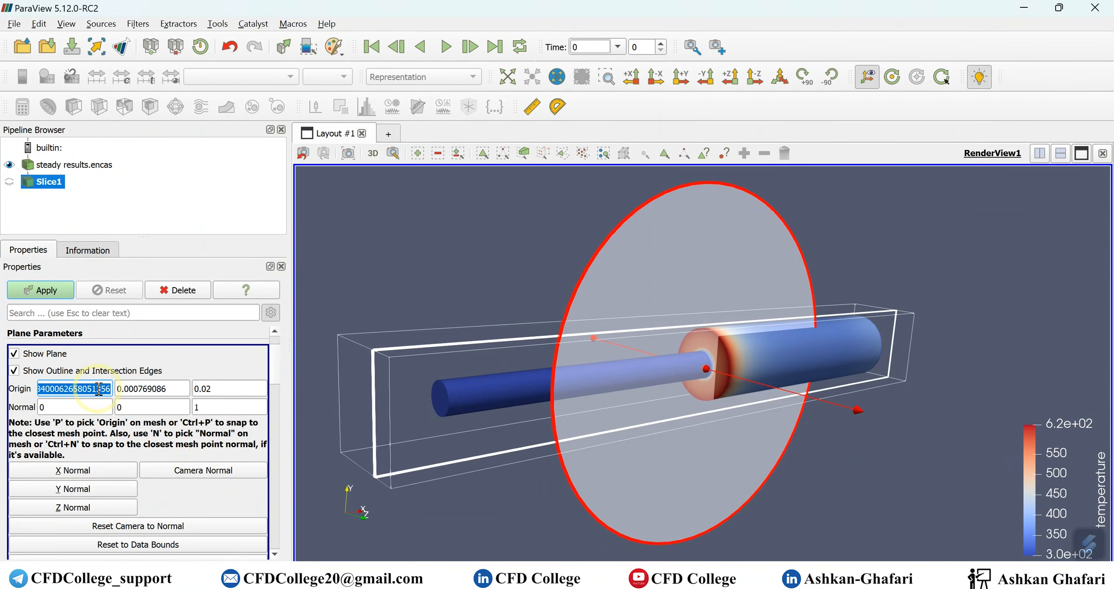
type("0")
key("Tab")
type("0")
double_click(231, 388)
type("0")
double_click(217, 407)
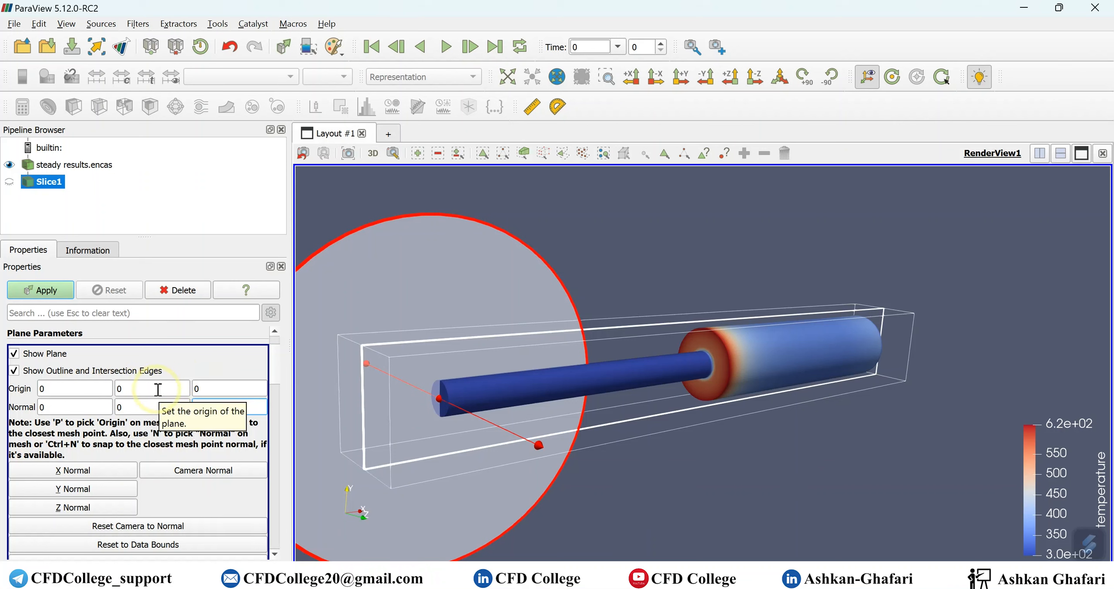
double_click(221, 393)
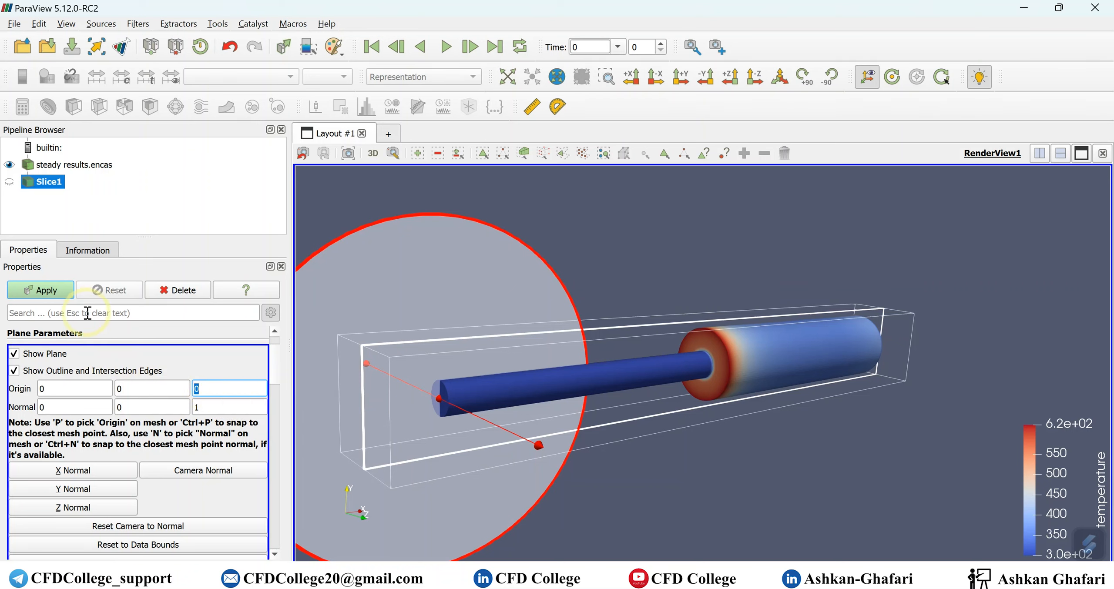
scroll(87, 343, "up", 1)
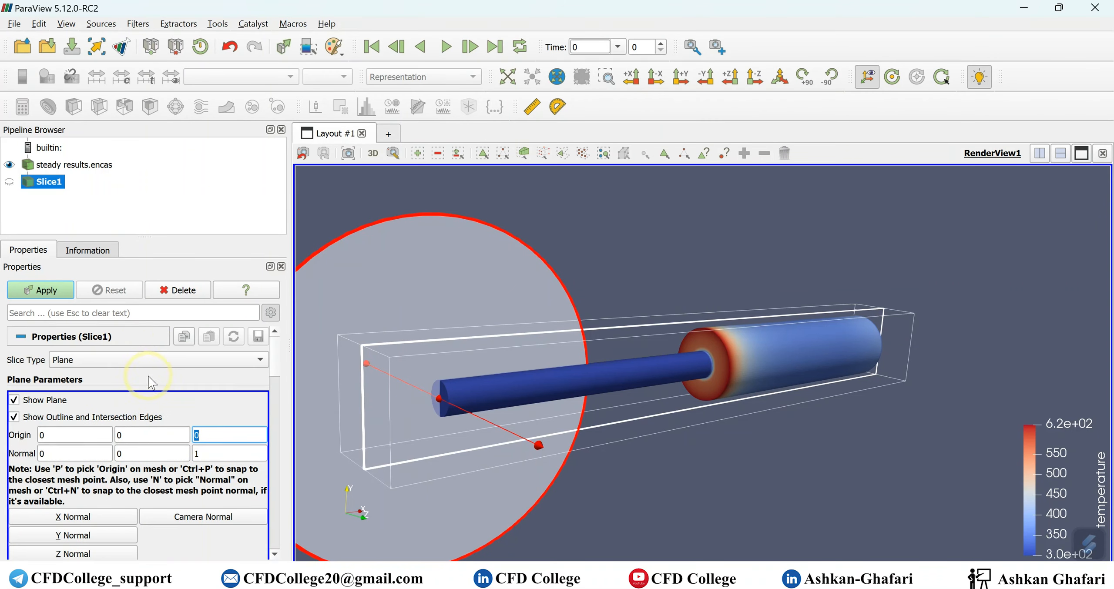
scroll(148, 378, "down", 5)
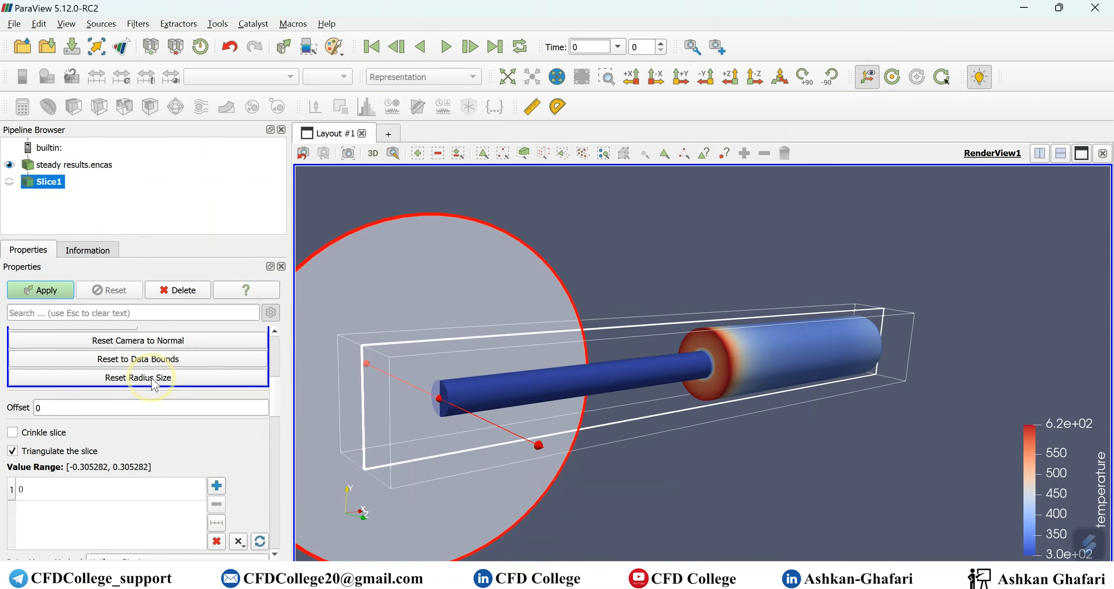
scroll(153, 385, "down", 1)
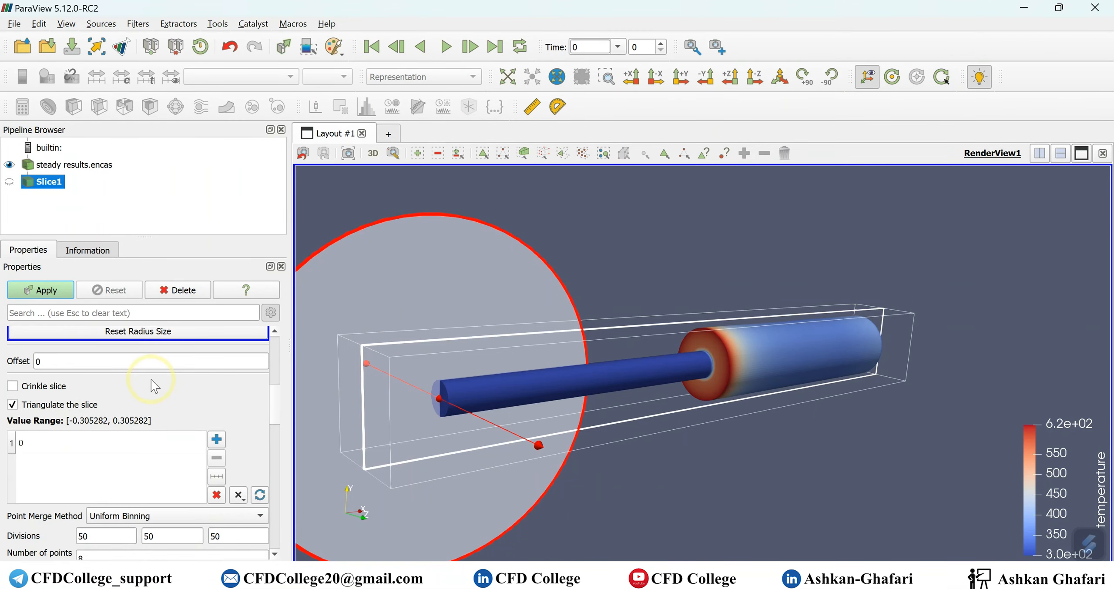
mouse_move(155, 384)
mouse_move(26, 435)
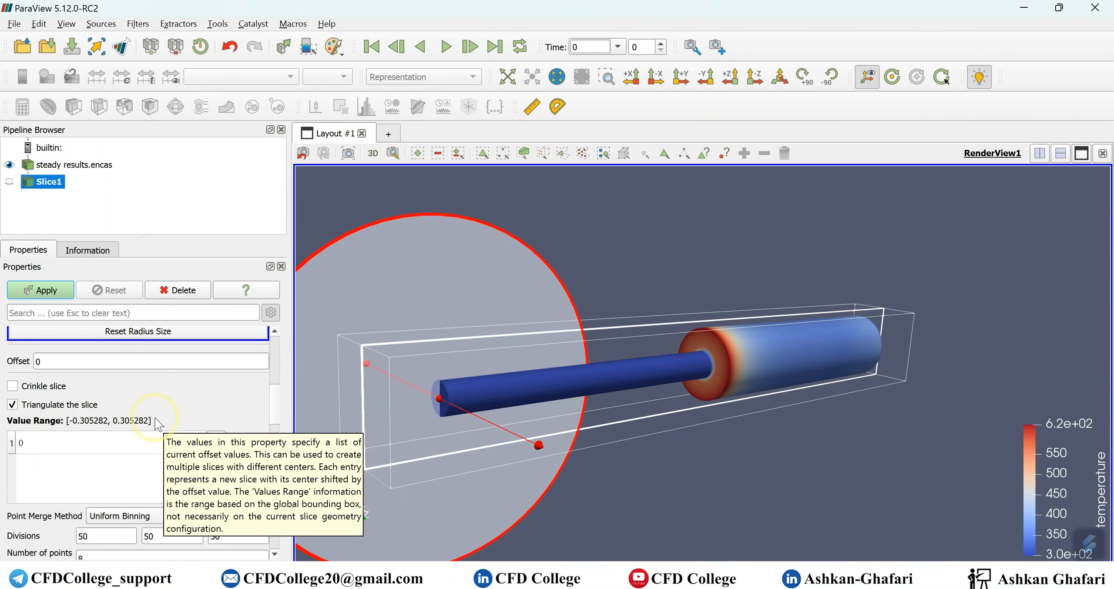
scroll(161, 420, "down", 3)
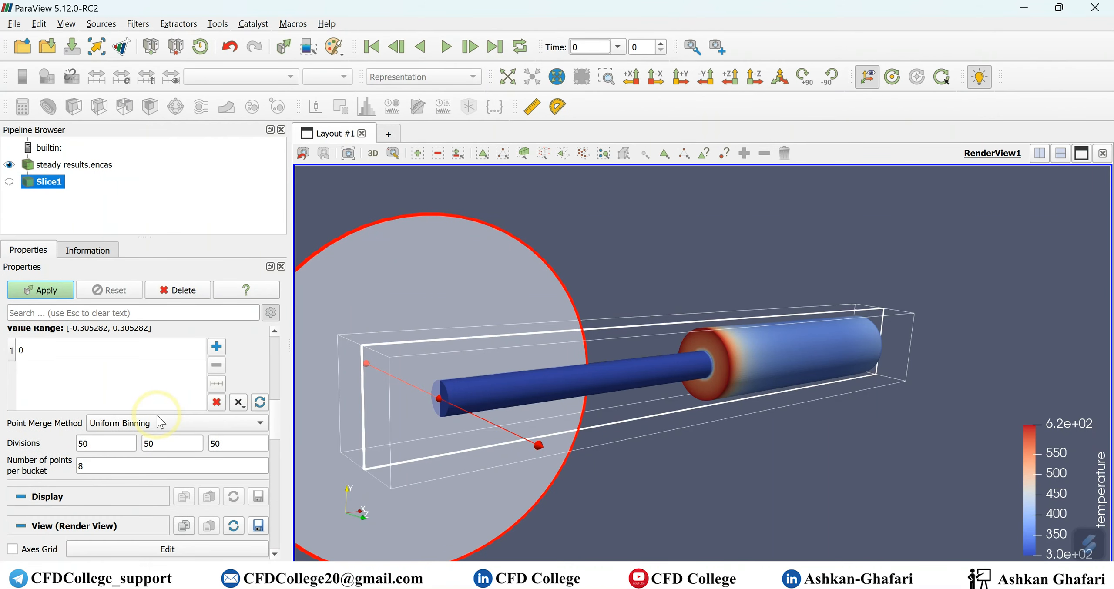
scroll(160, 421, "down", 3)
scroll(160, 421, "down", 3)
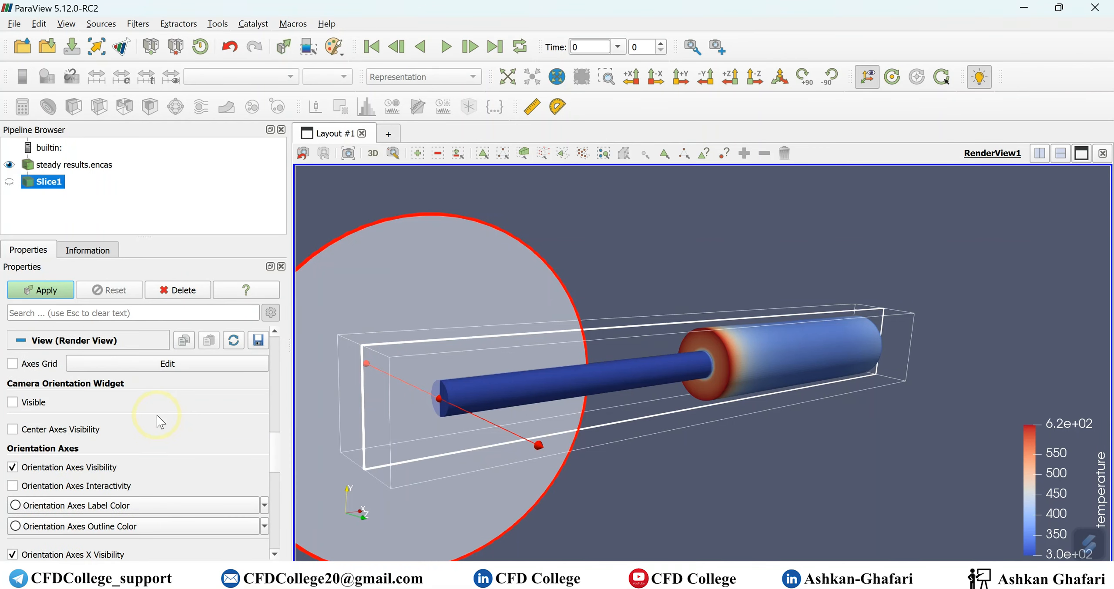
scroll(160, 421, "down", 10)
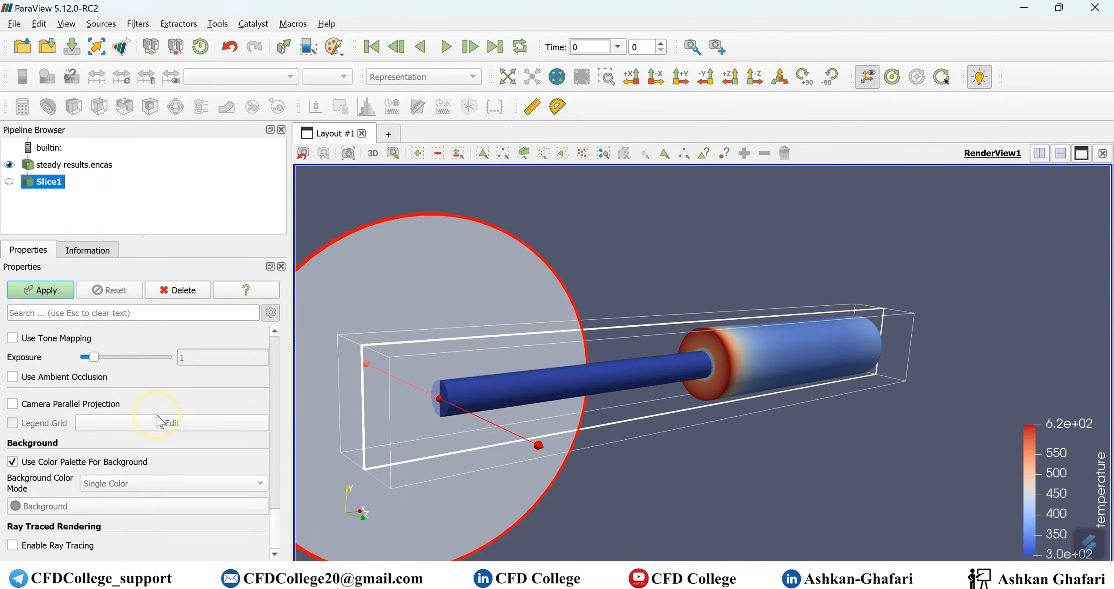
scroll(160, 421, "up", 20)
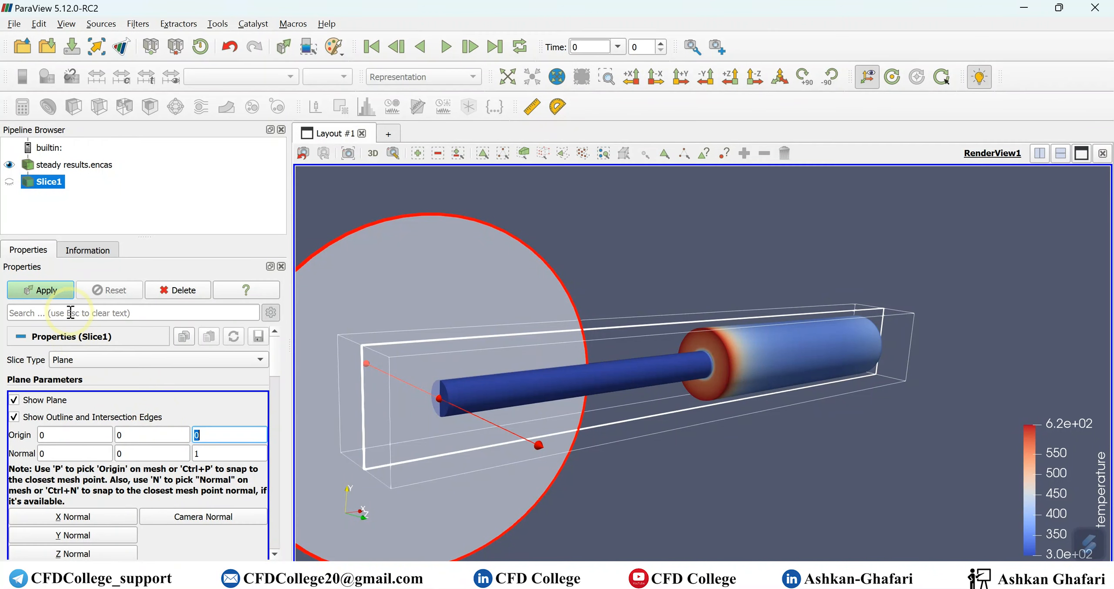
left_click(56, 292)
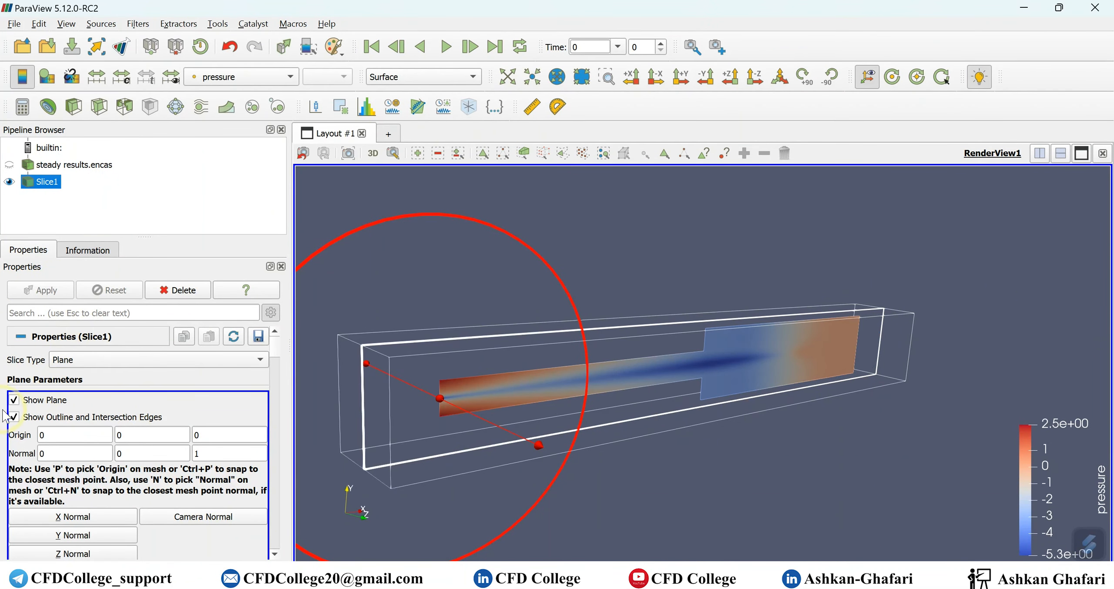
- Hide the Slice1 plane widget, rotate to a diagonal view, and show the pipe surface again
left_click(14, 400)
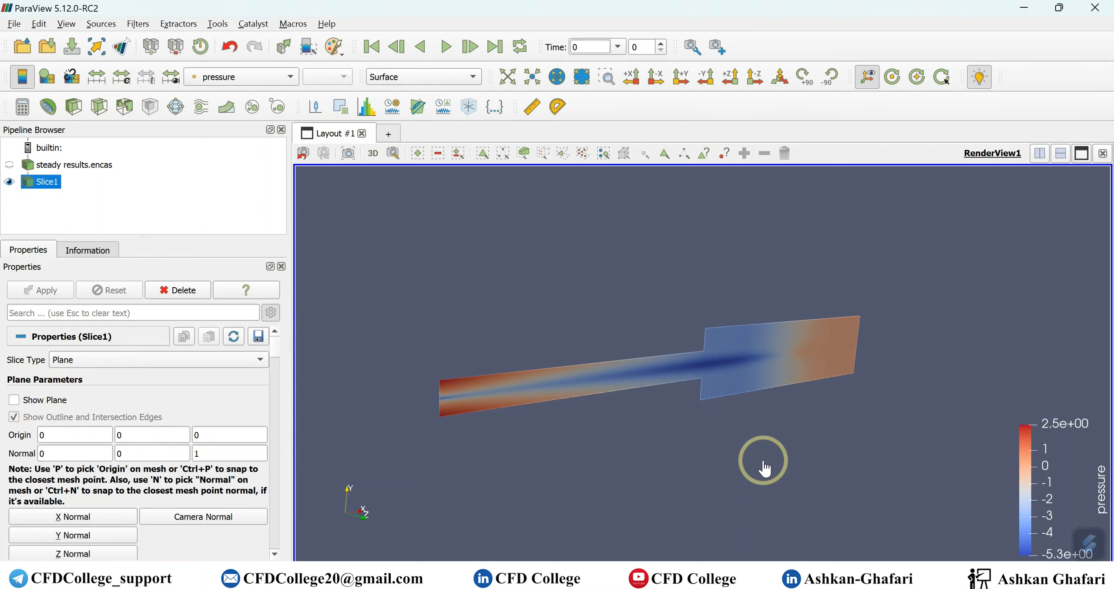
left_click_drag(808, 448, 686, 437)
left_click_drag(821, 467, 857, 472)
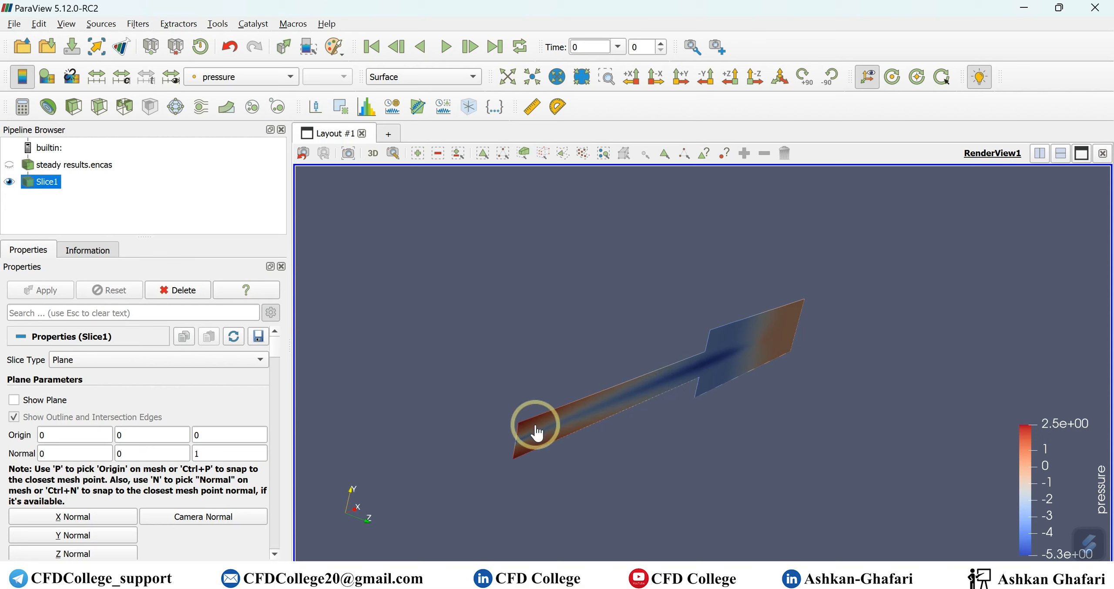
left_click(9, 165)
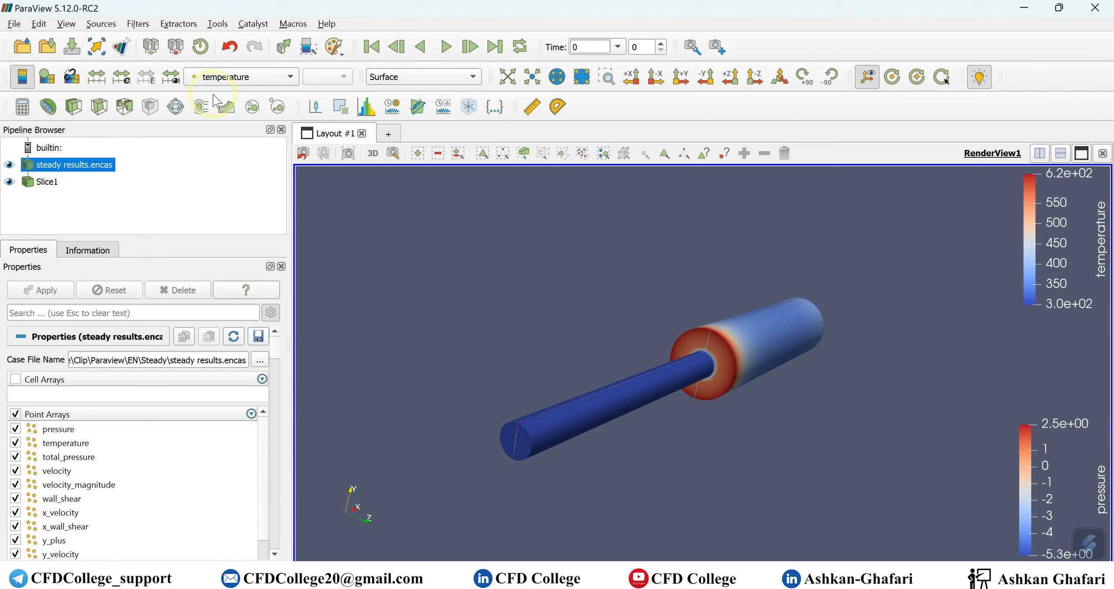
- Switch the pipe surface colouring to a single solid colour
left_click(252, 77)
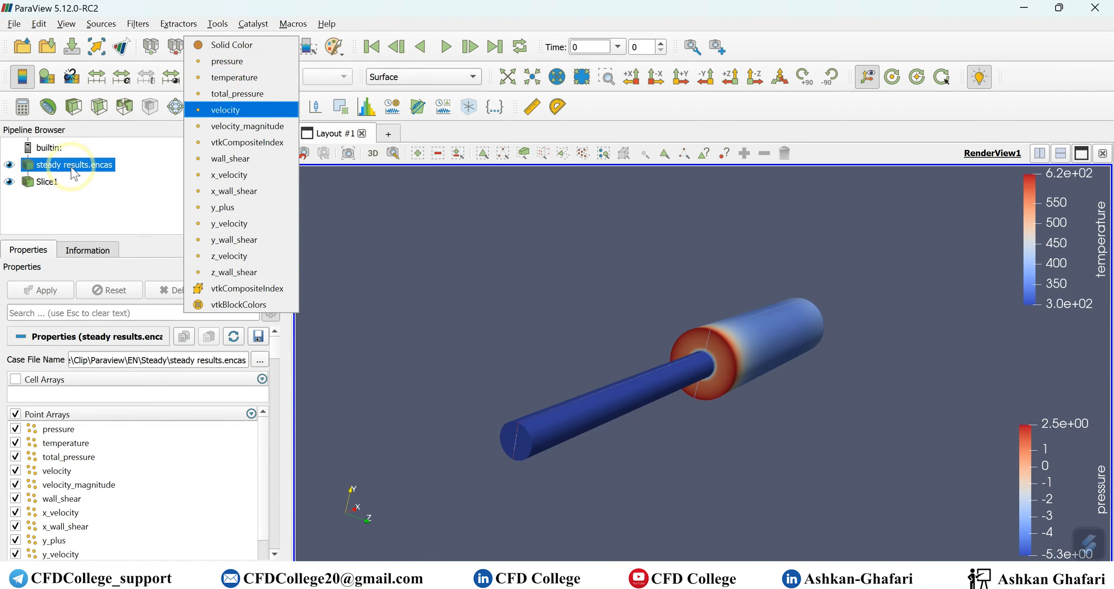
left_click(224, 46)
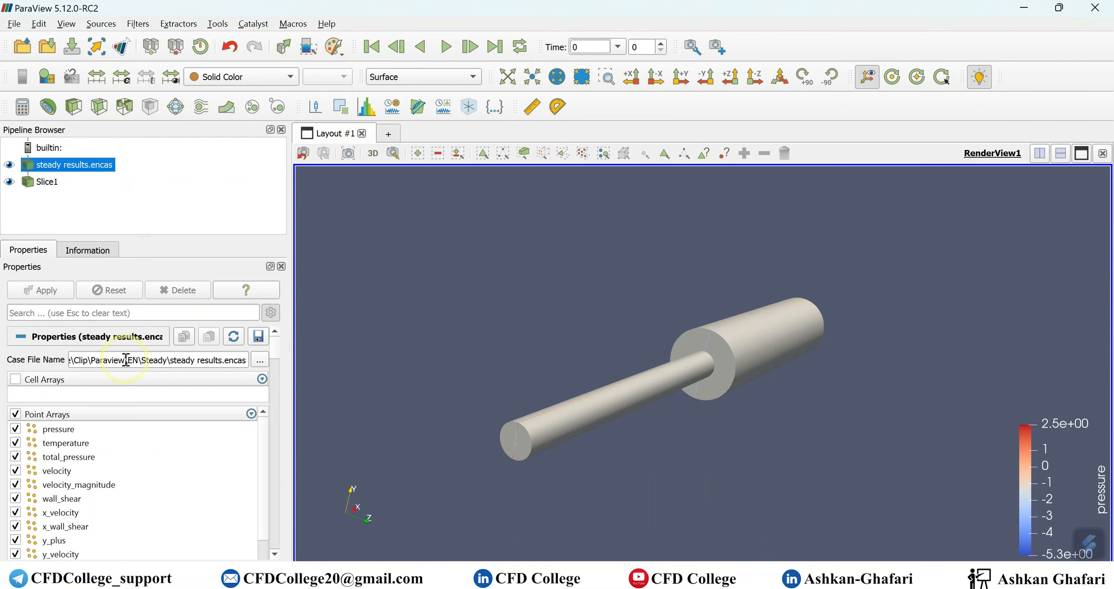
scroll(112, 468, "down", 5)
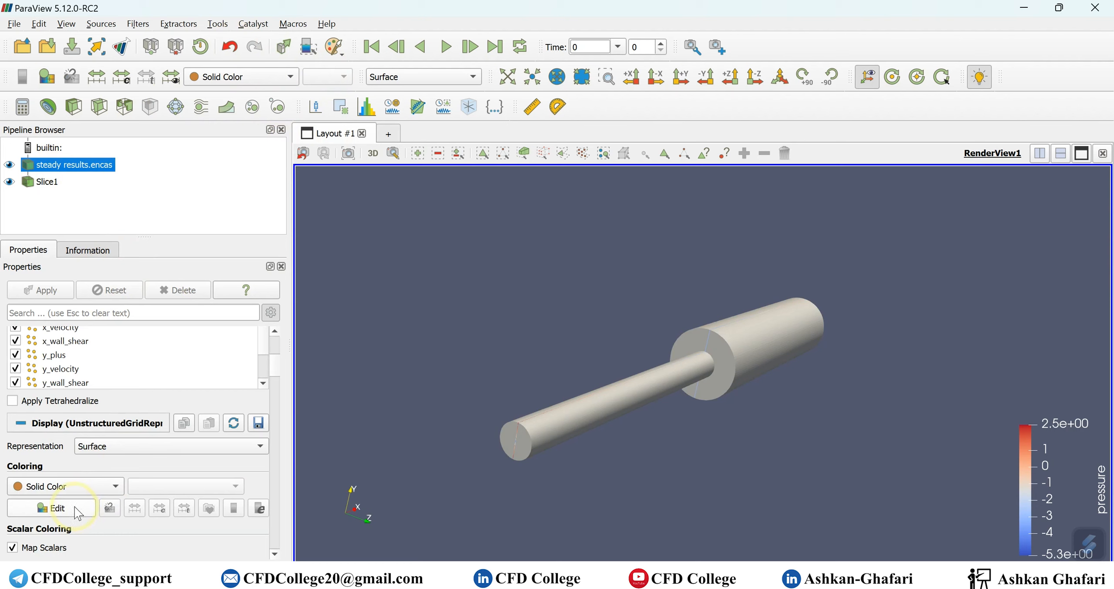
left_click(57, 508)
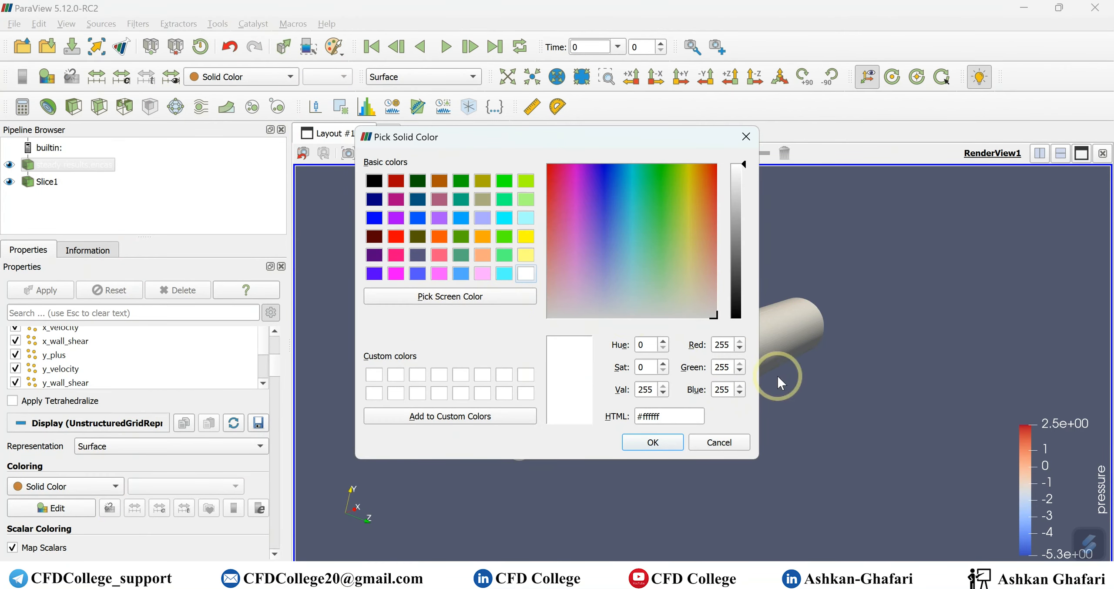
left_click(718, 442)
scroll(164, 427, "down", 4)
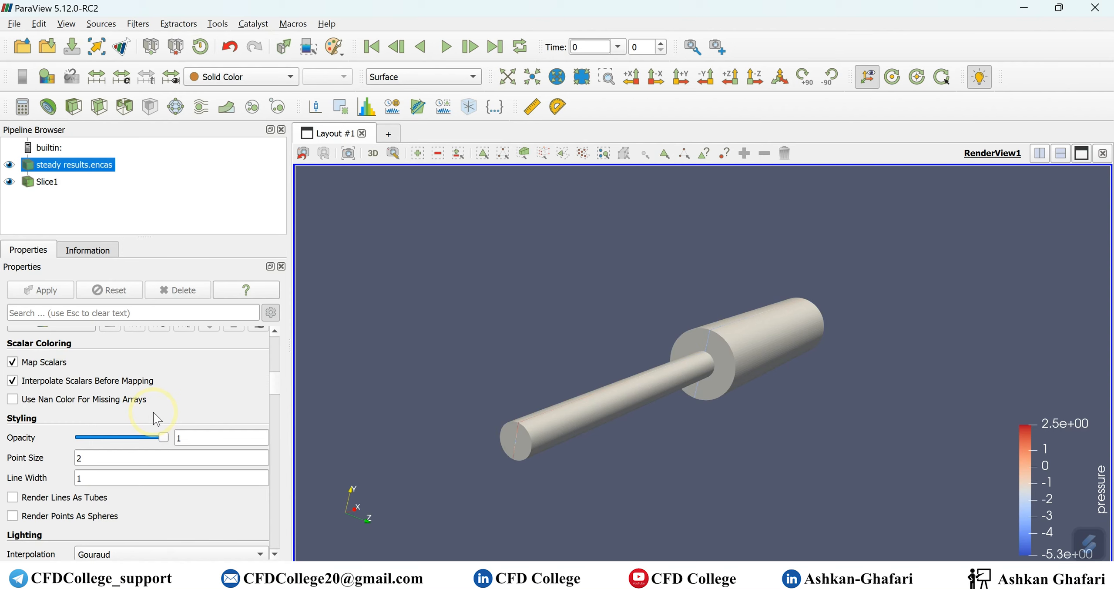
- Set the pipe opacity to 0.2 and zoom and orbit around the pipe's step region
left_click_drag(160, 435, 93, 435)
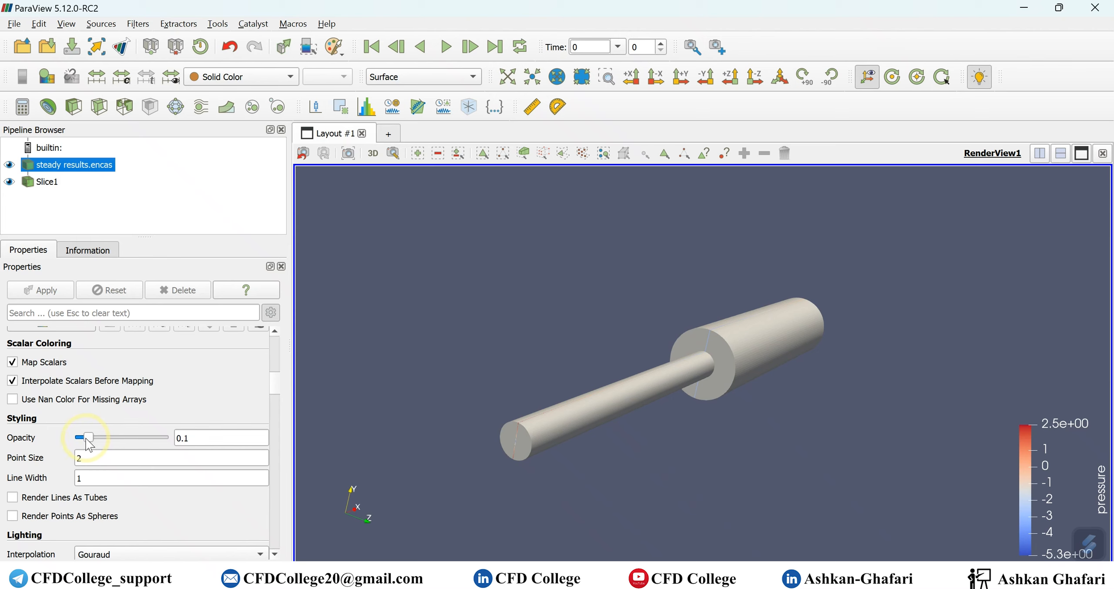
mouse_move(723, 423)
left_mouse_down()
mouse_move(738, 428)
mouse_move(716, 433)
left_mouse_up()
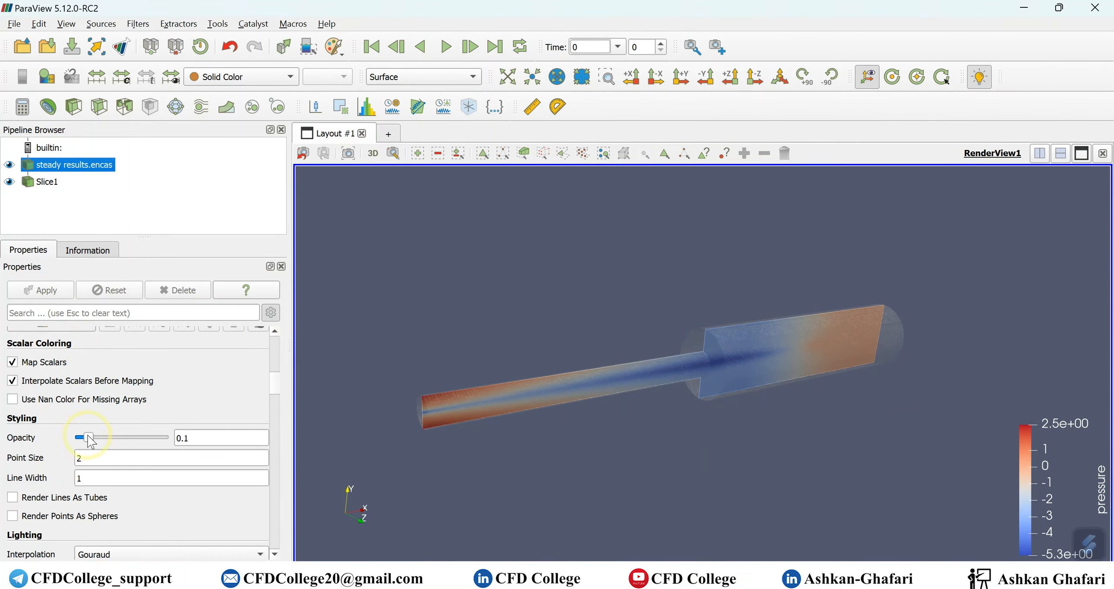
left_click_drag(92, 437, 97, 437)
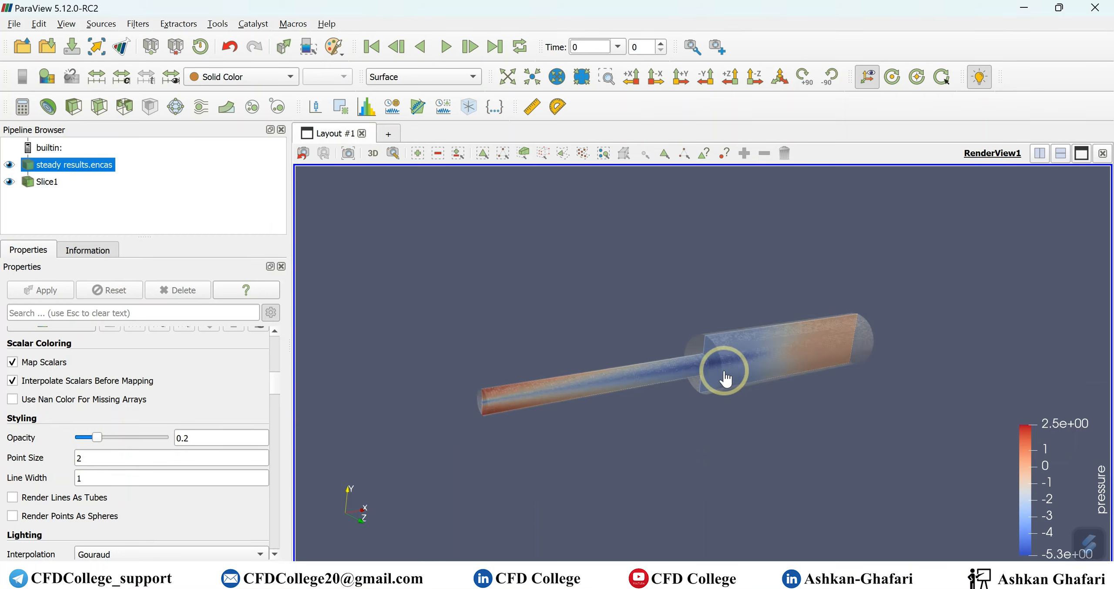
right_click_drag(724, 370, 721, 425)
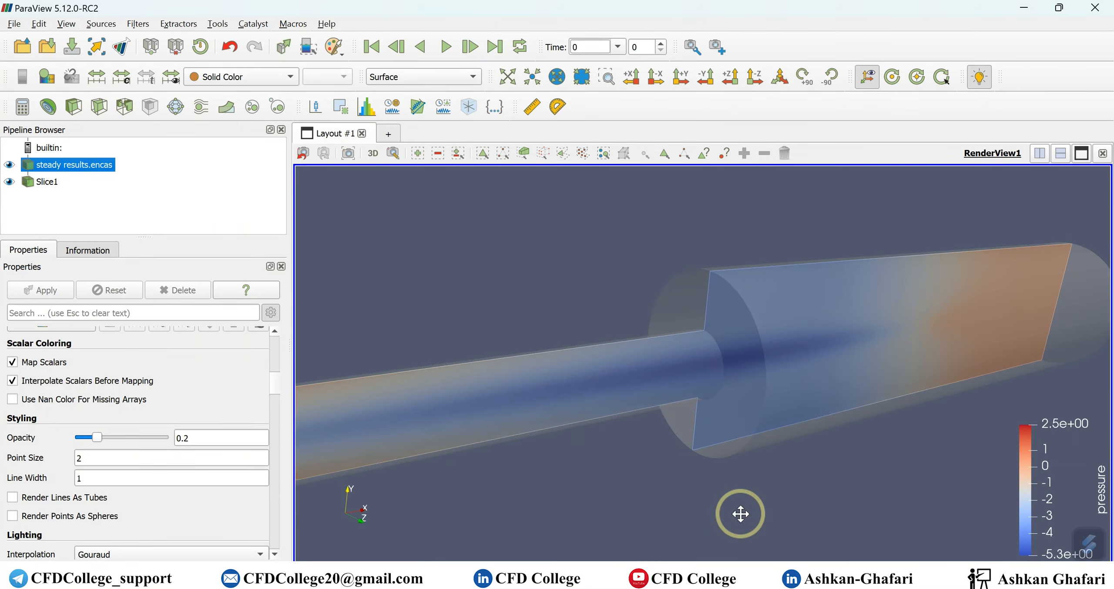
mouse_move(758, 507)
left_mouse_down()
mouse_move(702, 497)
mouse_move(808, 505)
mouse_move(768, 497)
left_mouse_up()
scroll(767, 497, "up", 5)
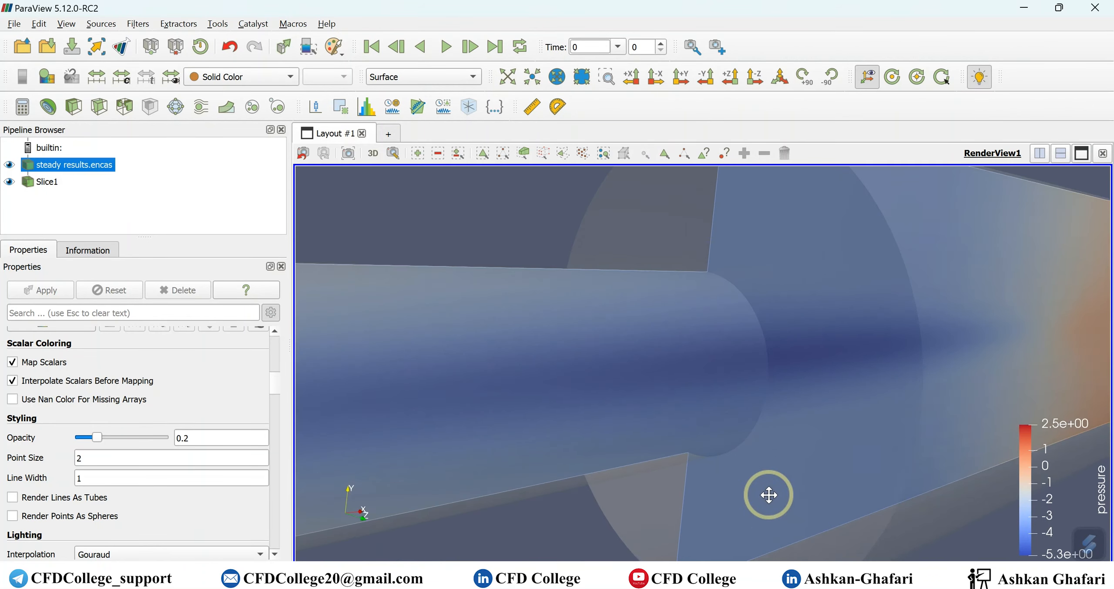
scroll(768, 495, "down", 6)
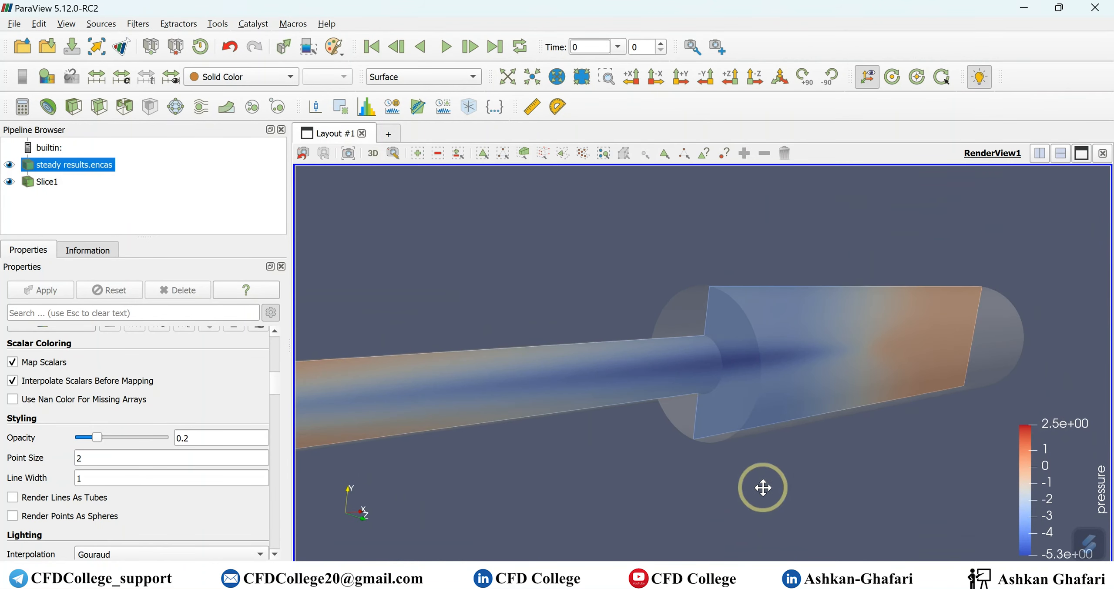
- Colour Slice1 by velocity_magnitude (0.0 to 5.5e+00) and open its colour map settings
left_click(47, 182)
left_click(274, 79)
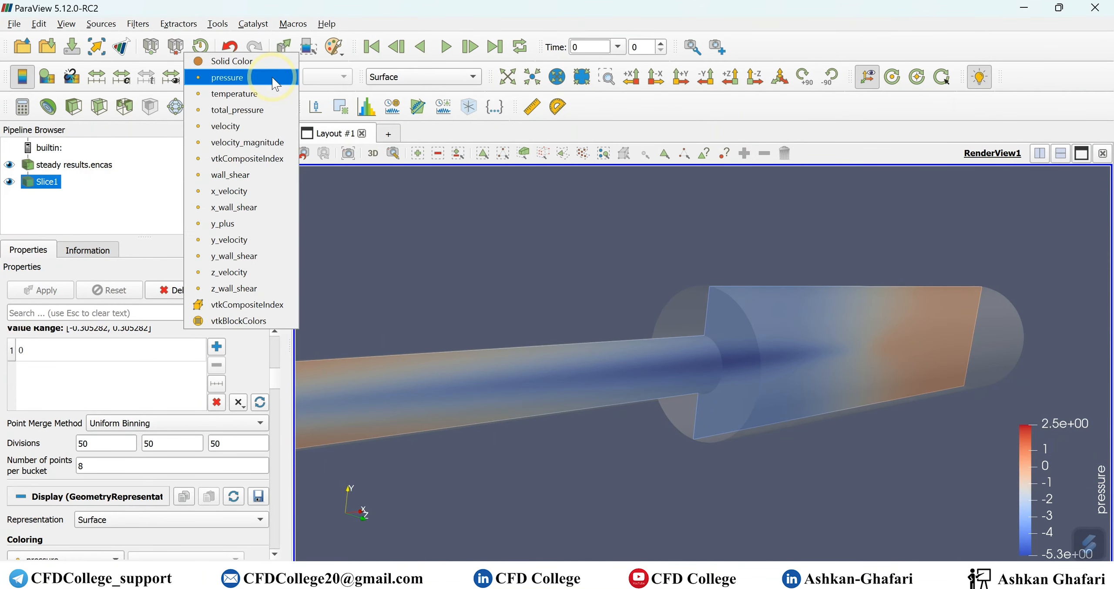
left_click(242, 142)
scroll(701, 453, "up", 3)
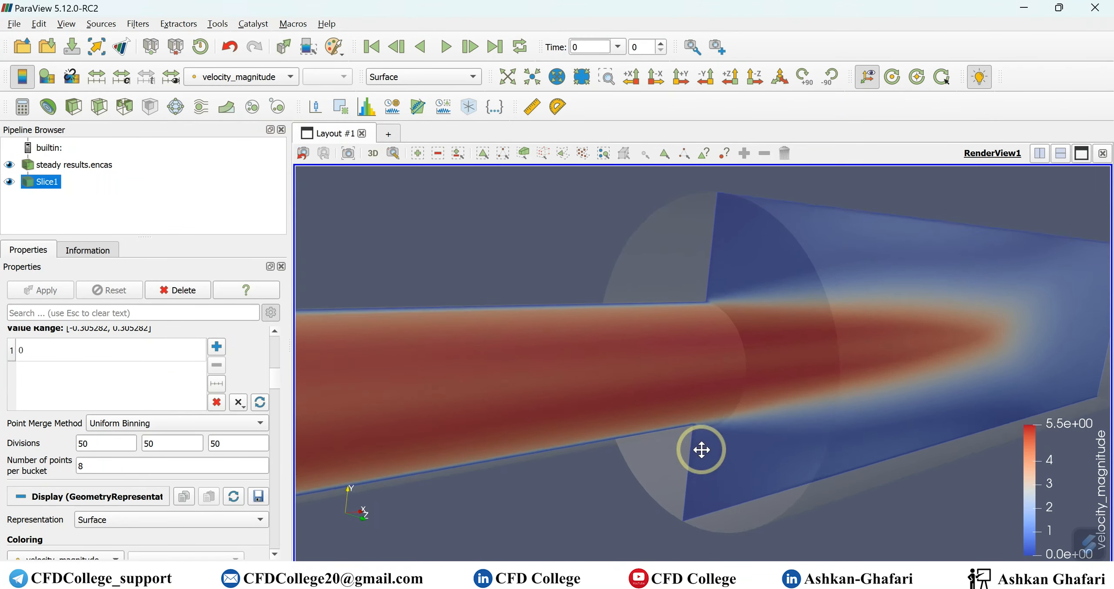
scroll(698, 449, "down", 5)
scroll(691, 440, "down", 2)
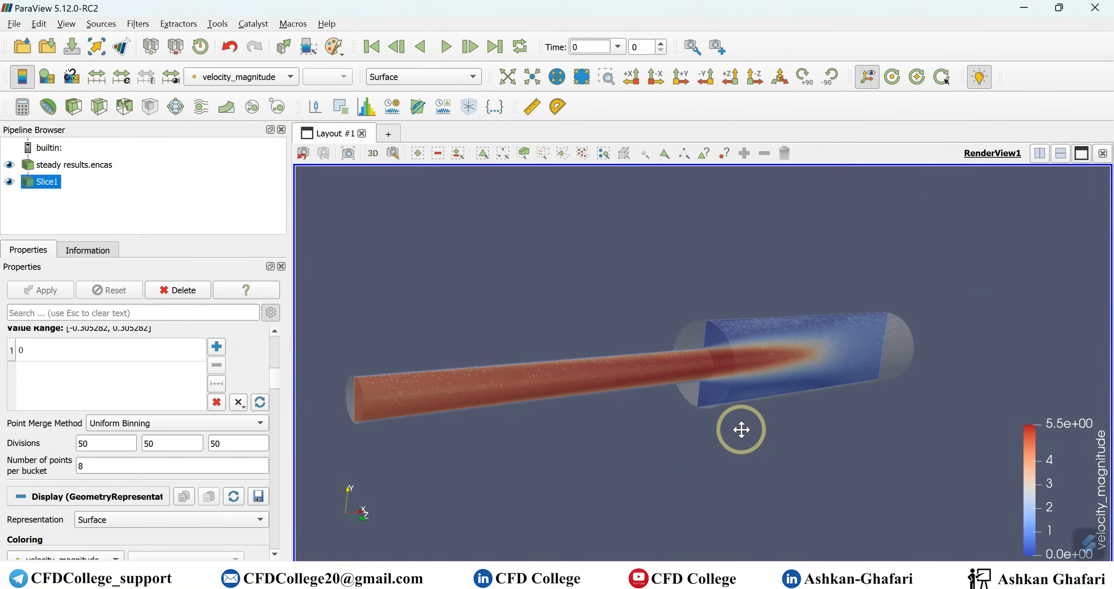
left_click(42, 79)
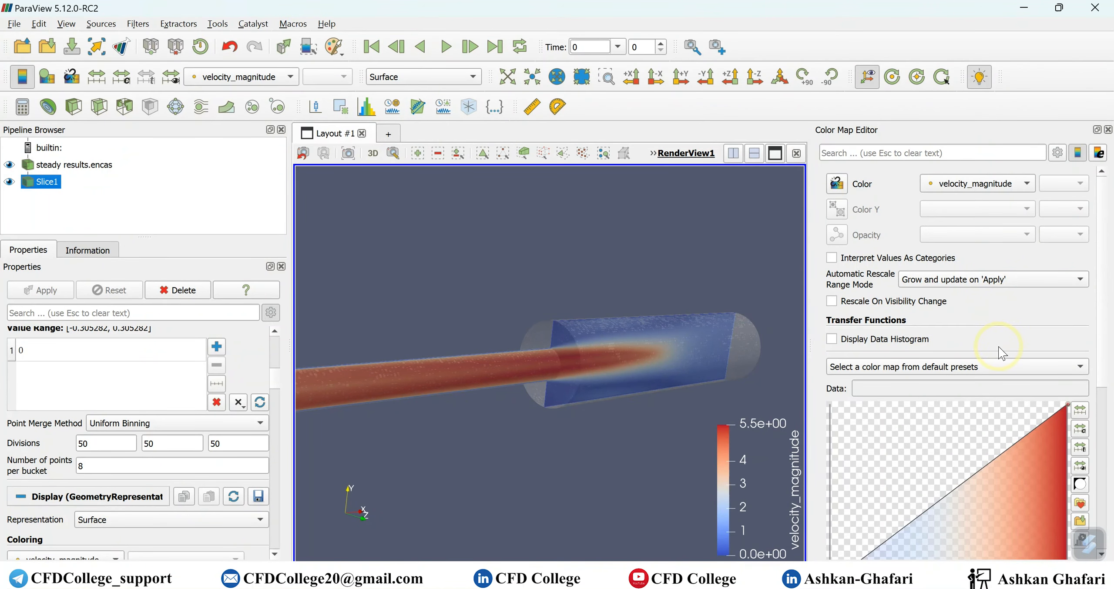
- Apply the Rainbow Uniform preset to Slice1's velocity_magnitude colour map and close the editor
scroll(998, 346, "down", 2)
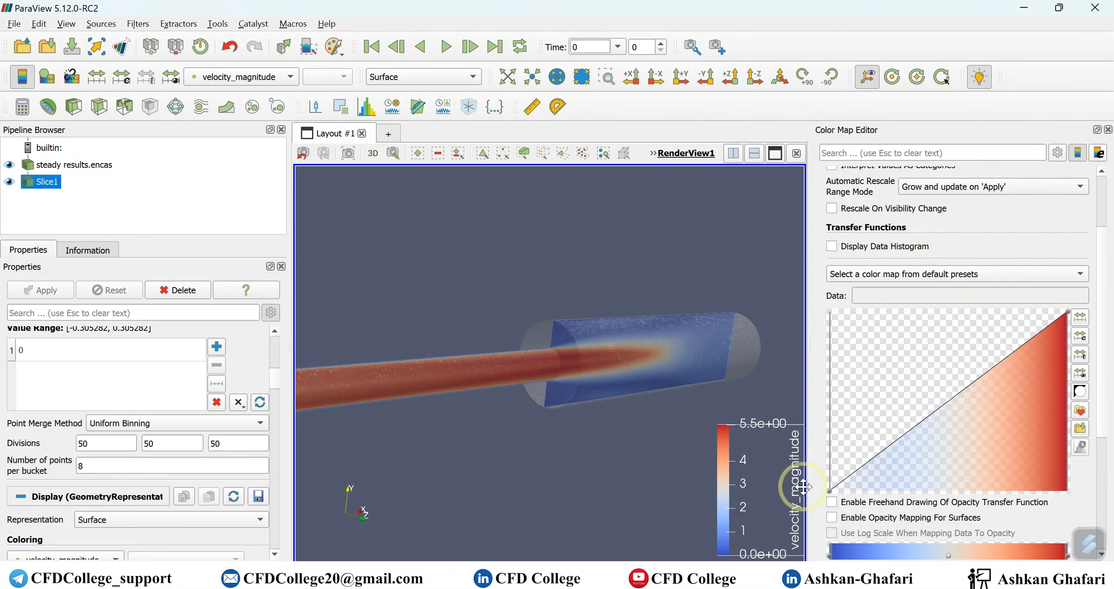
left_click(914, 278)
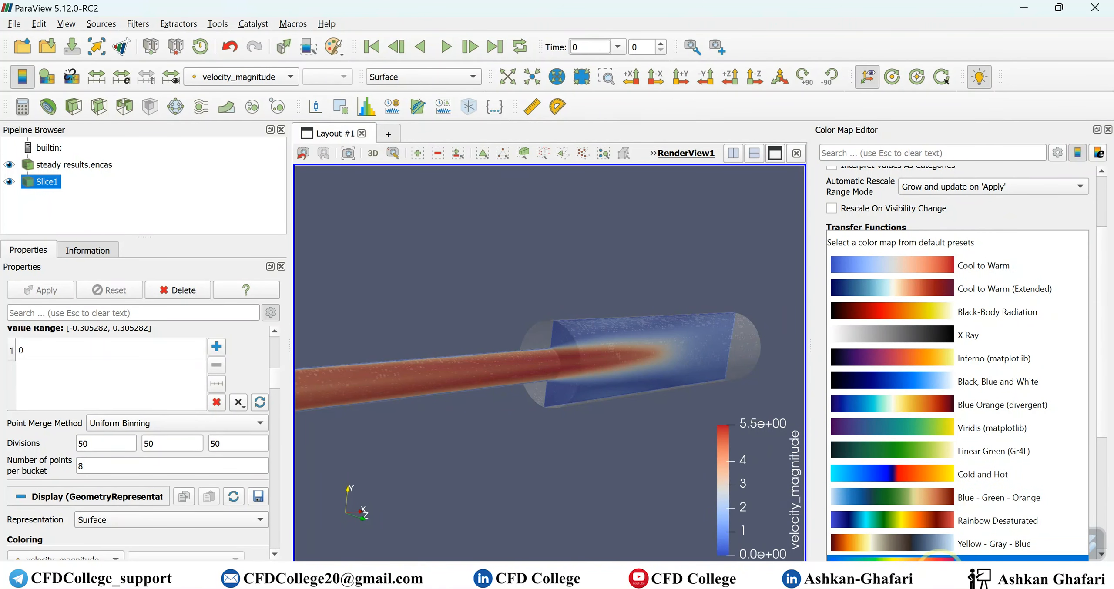
left_click(939, 558)
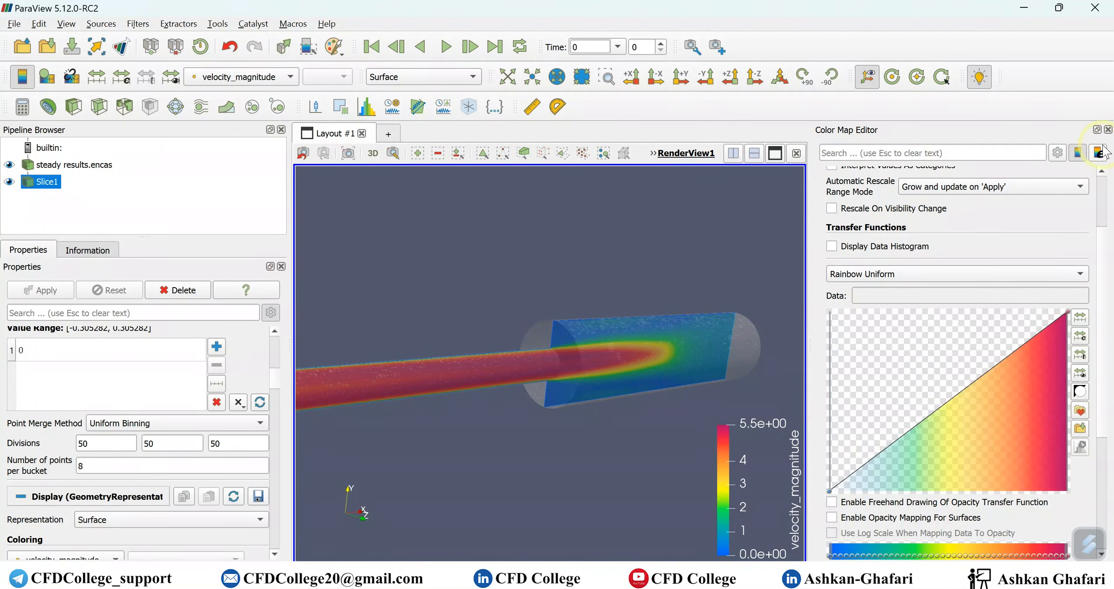
left_click(1108, 131)
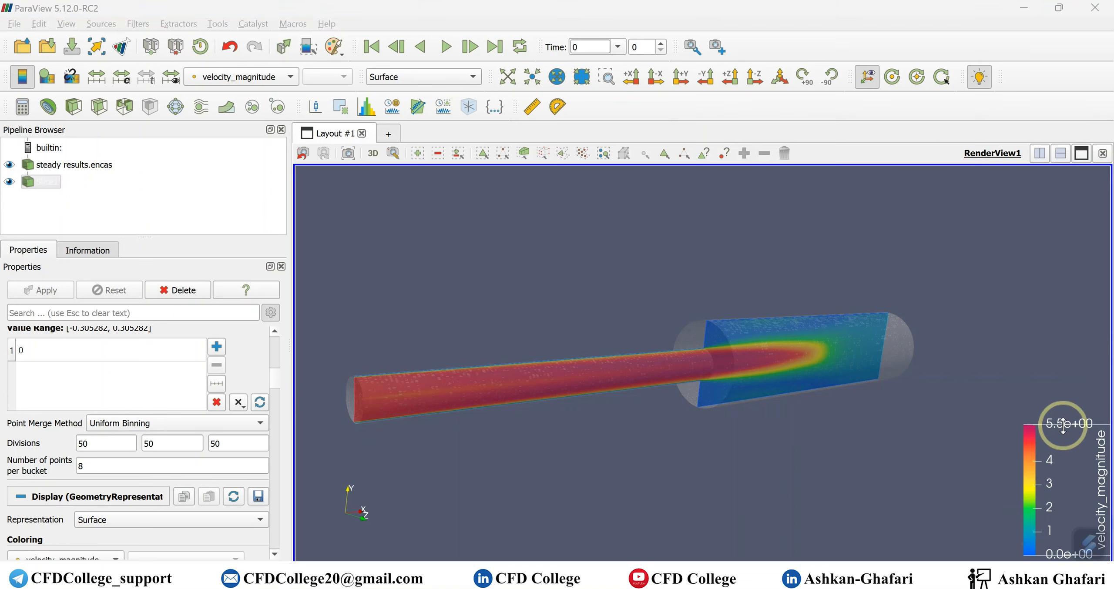
- Stretch the velocity colour legend taller and tilt the pipe to an angled view
left_click_drag(1063, 424, 1063, 368)
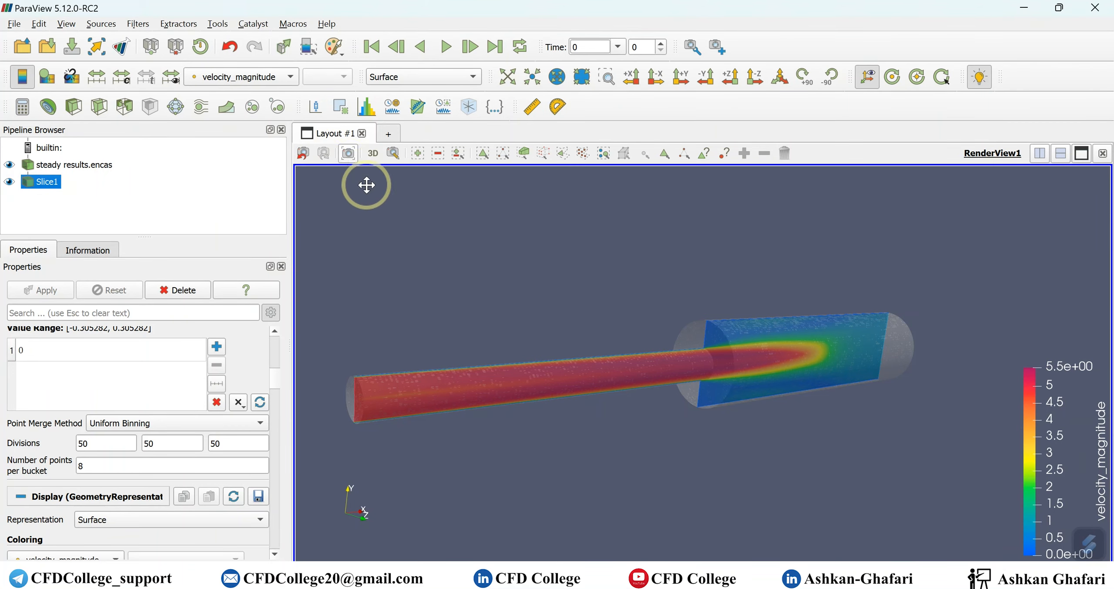
left_click_drag(438, 266, 531, 291)
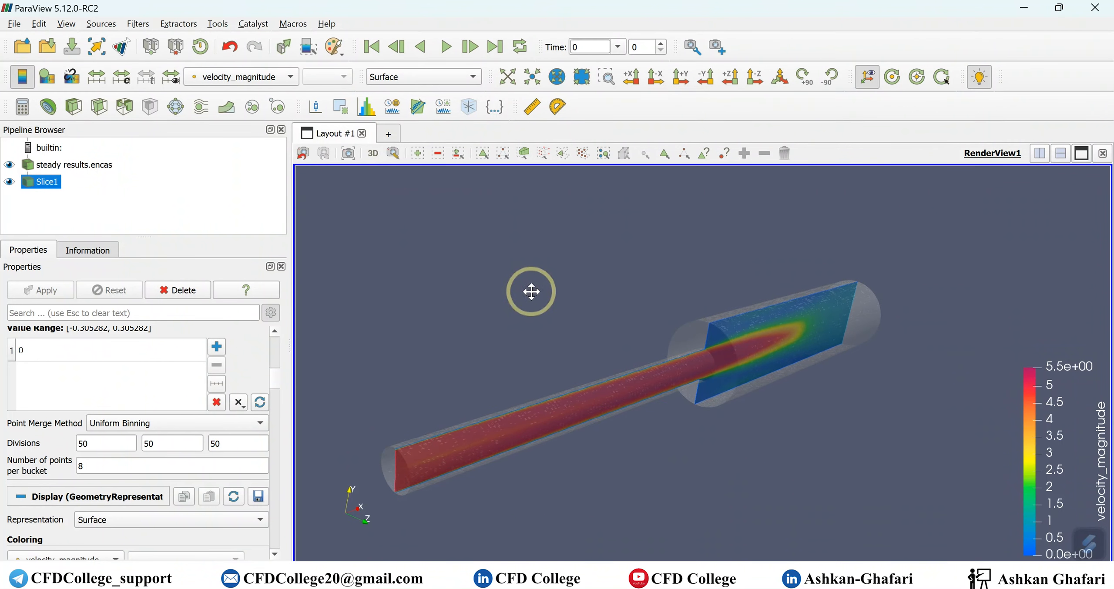
scroll(692, 372, "down", 3)
scroll(691, 372, "up", 5)
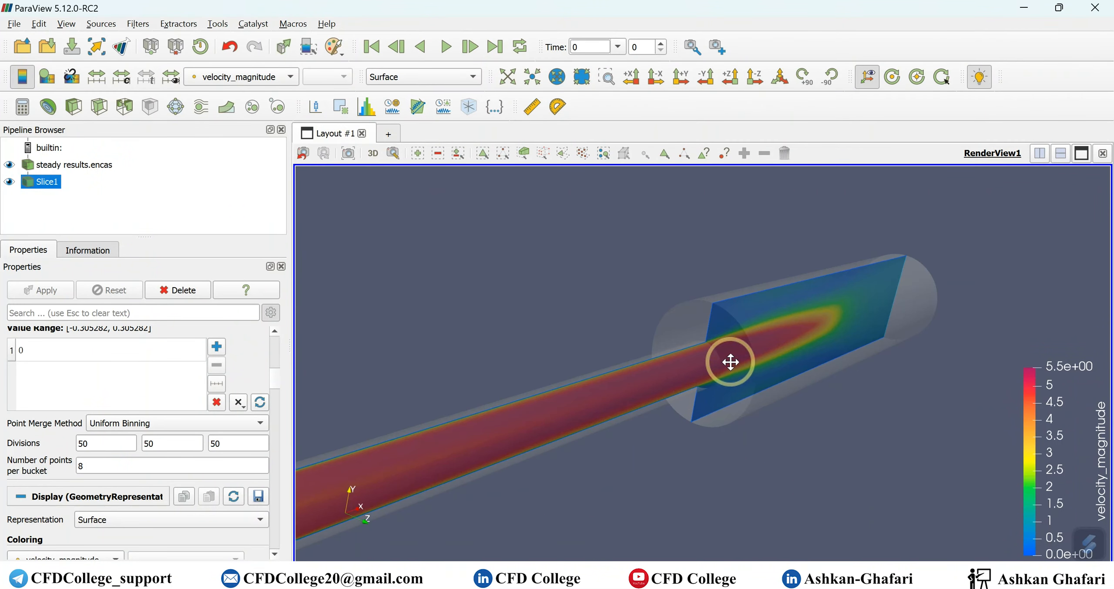
scroll(758, 362, "down", 3)
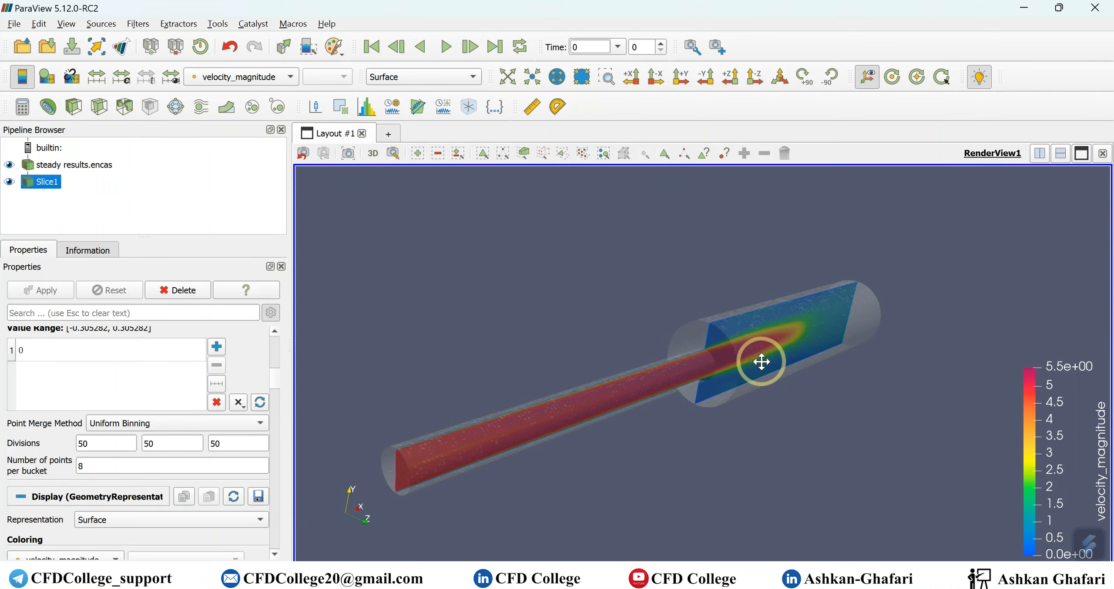
- Hide Slice1 and select the steady results.encas pipe data
left_click(9, 182)
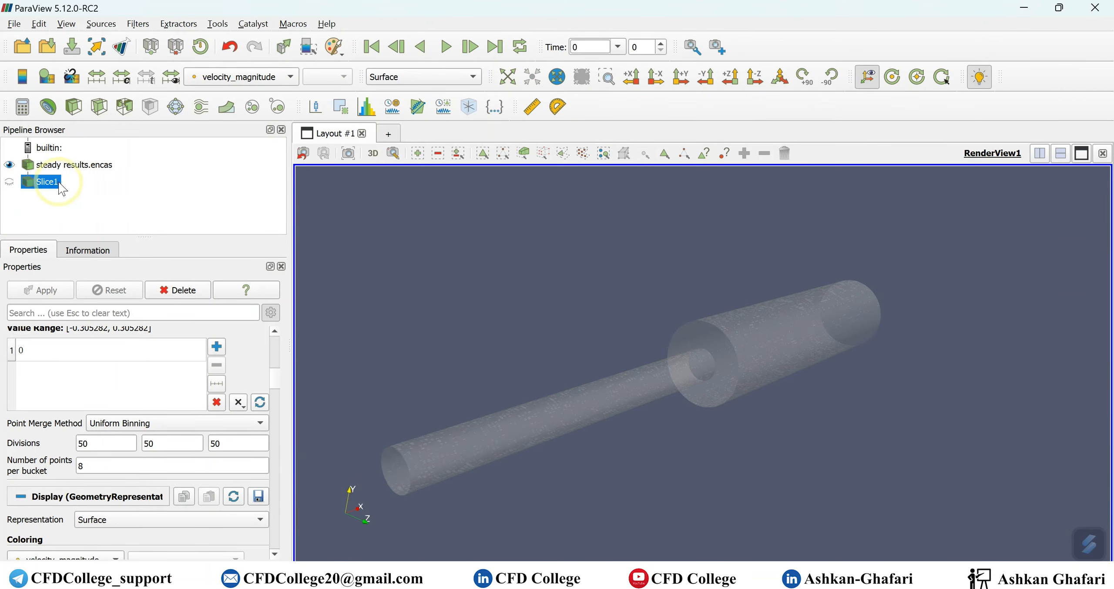
left_click(92, 168)
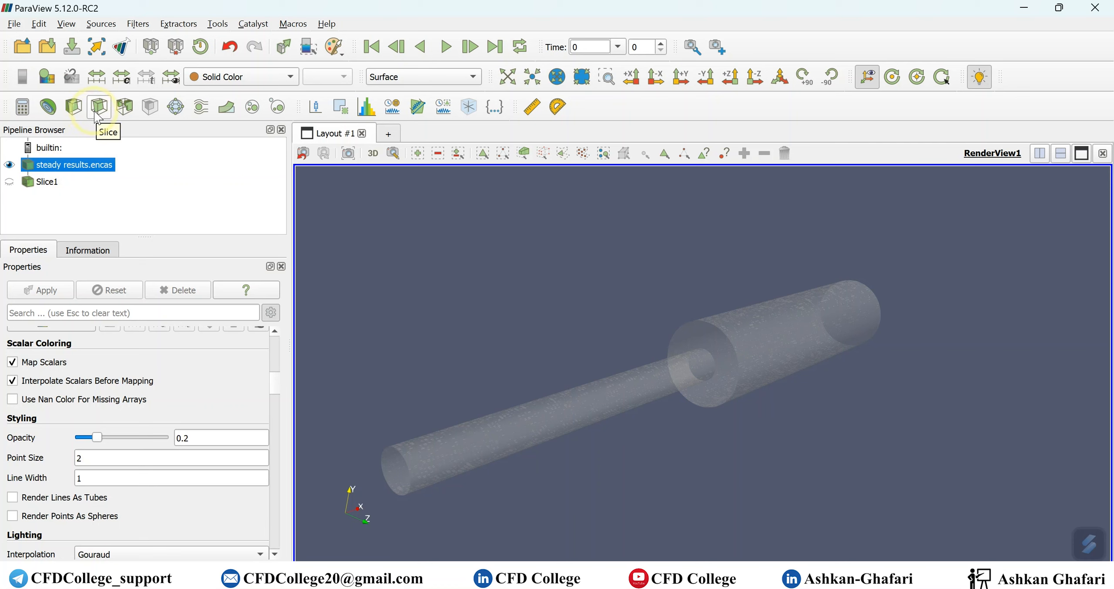
scroll(185, 387, "up", 5)
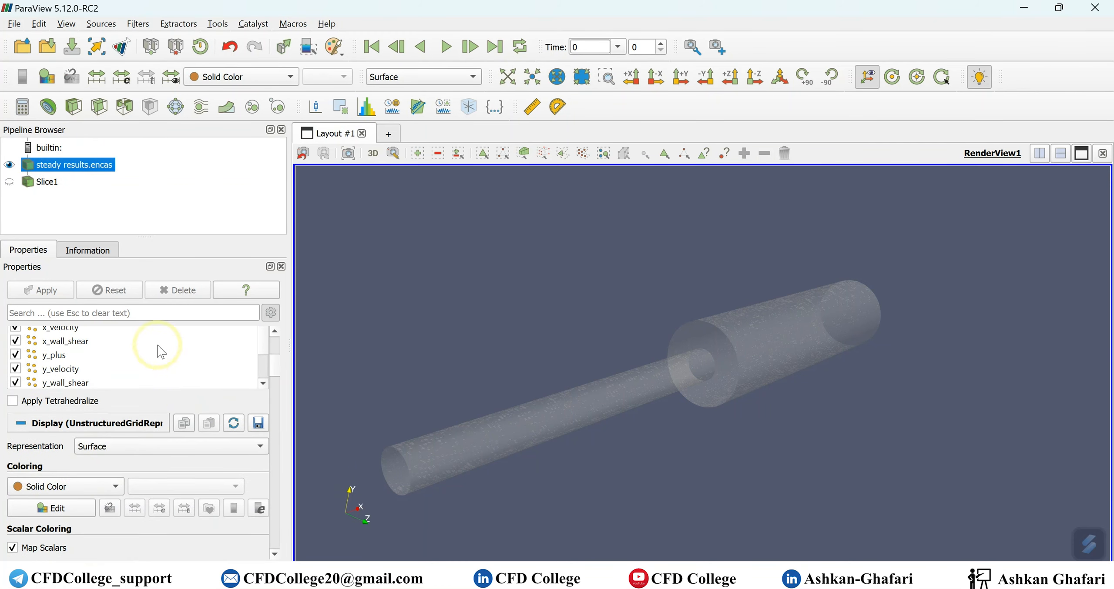
- Add Slice2 on the pipe with origin 0.3,0,0 and normal 1,0,0, hiding its plane widget
left_click(96, 110)
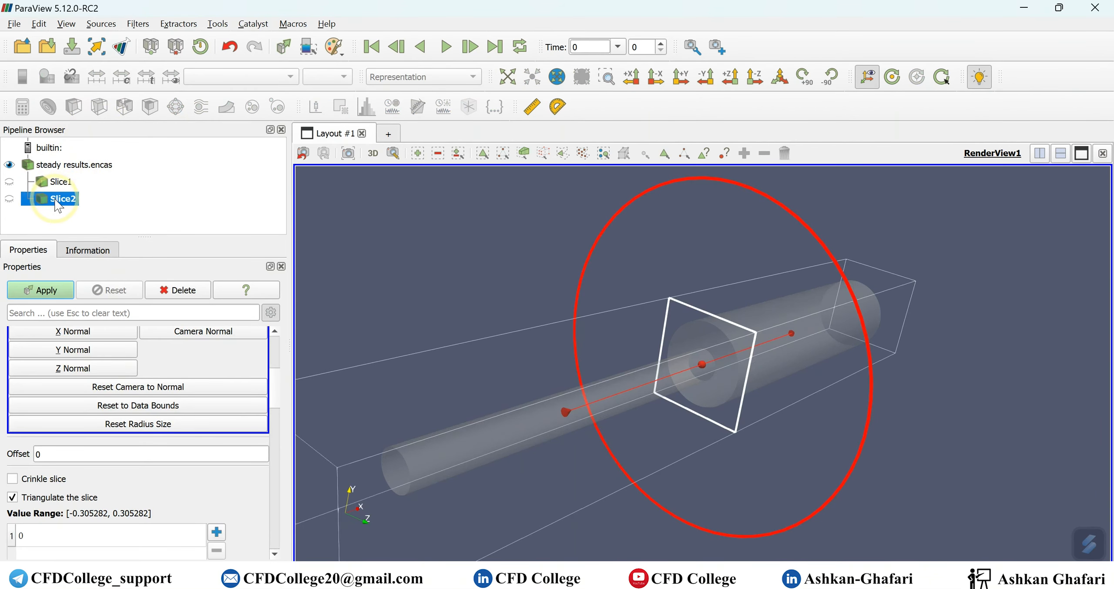
right_click_drag(774, 485, 746, 455)
scroll(158, 357, "up", 3)
scroll(158, 357, "up", 2)
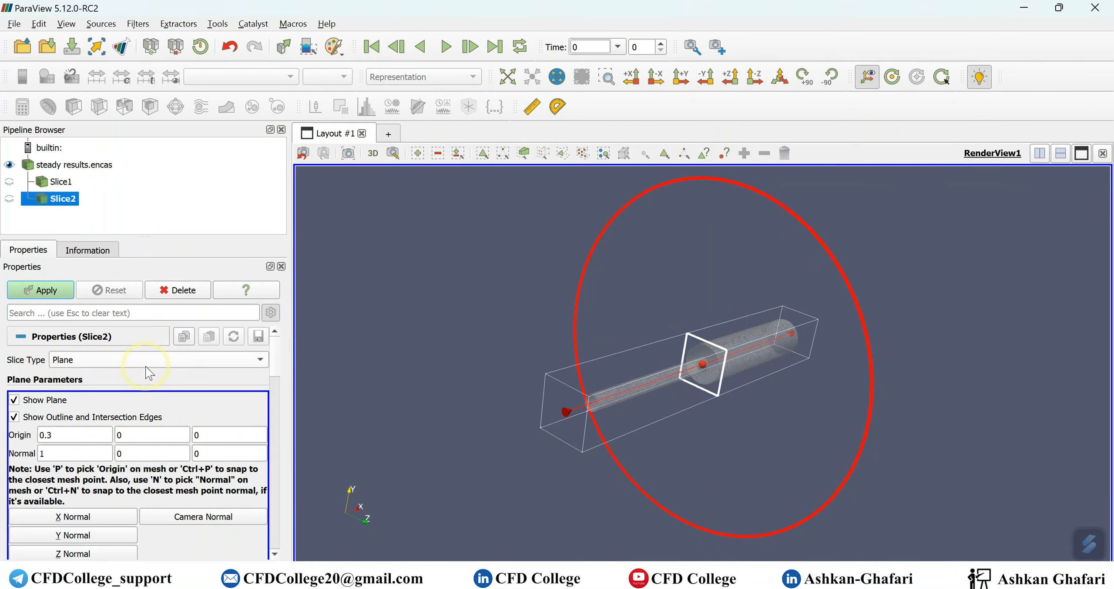
scroll(154, 370, "down", 1)
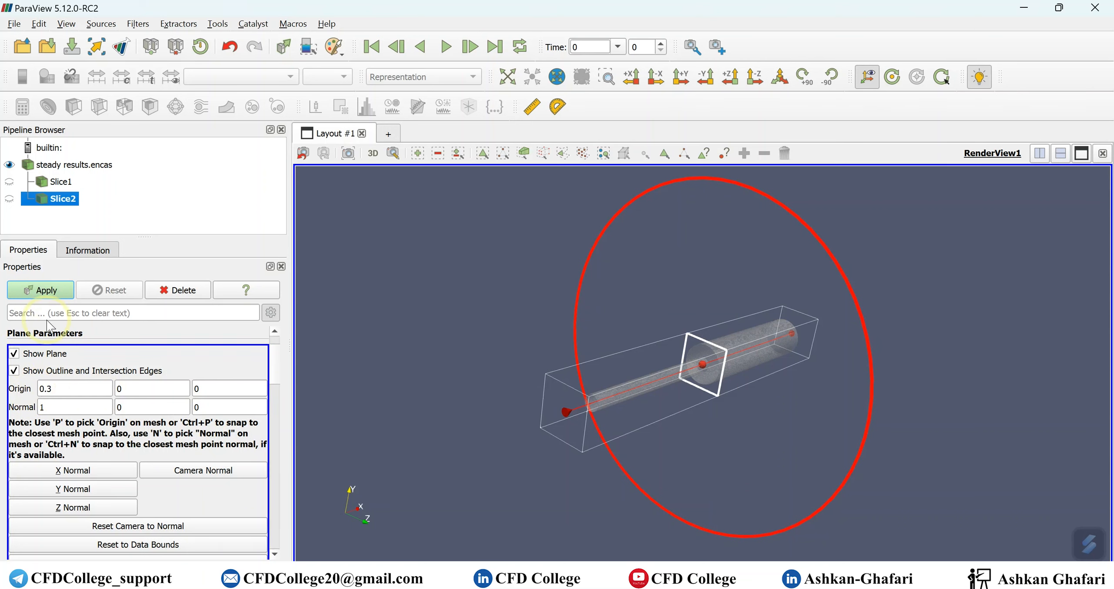
left_click(14, 353)
- Colour Slice2 by velocity_magnitude, giving a legend from 0.0 to 5.5e+00
scroll(709, 370, "down", 3)
scroll(709, 376, "up", 8)
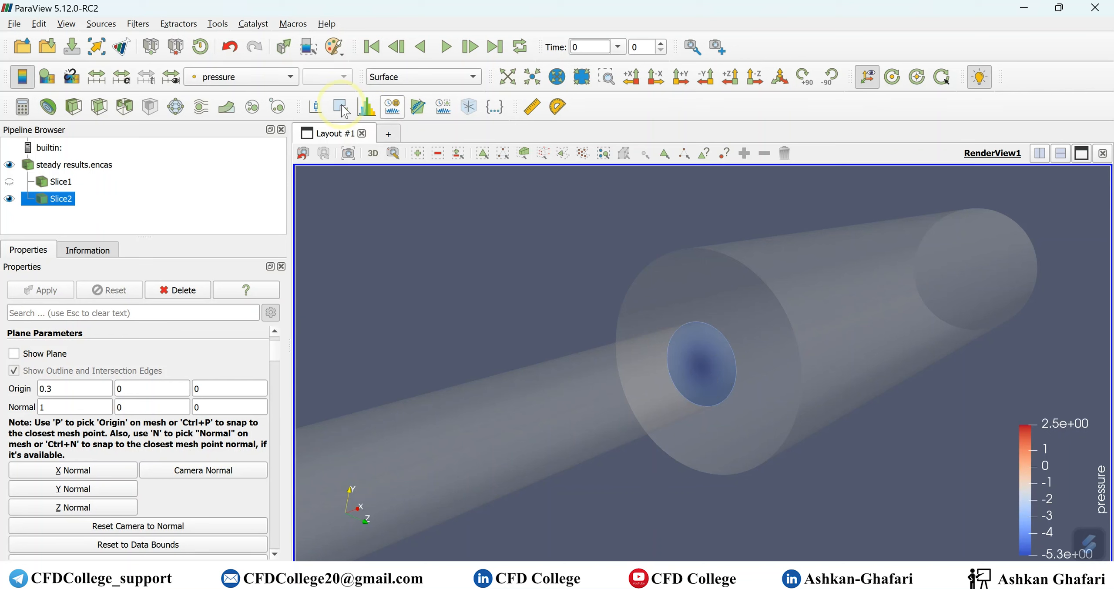
left_click(261, 77)
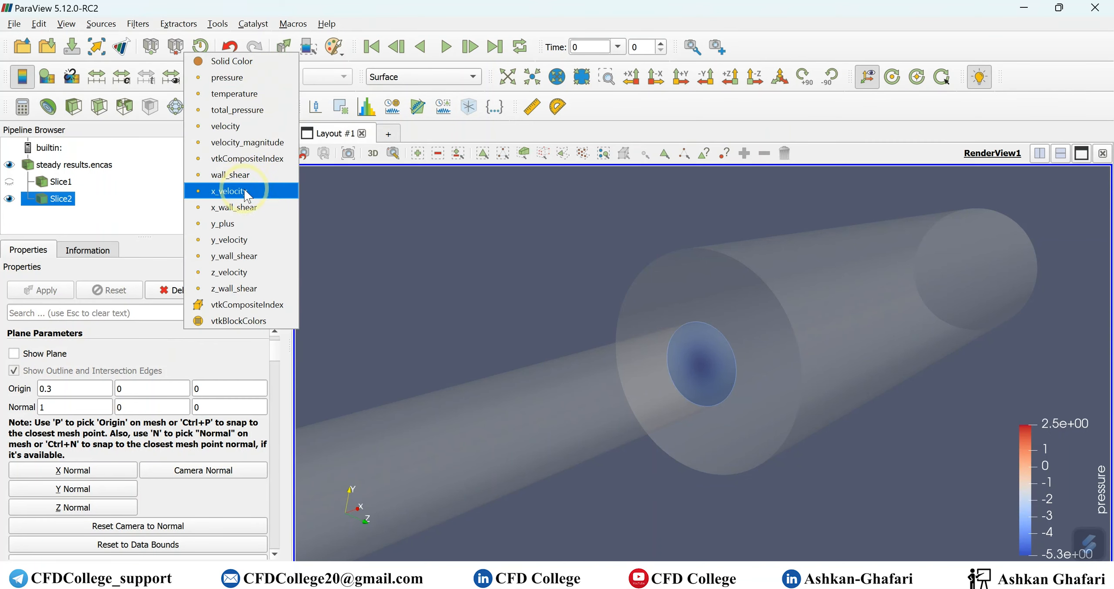
left_click(241, 143)
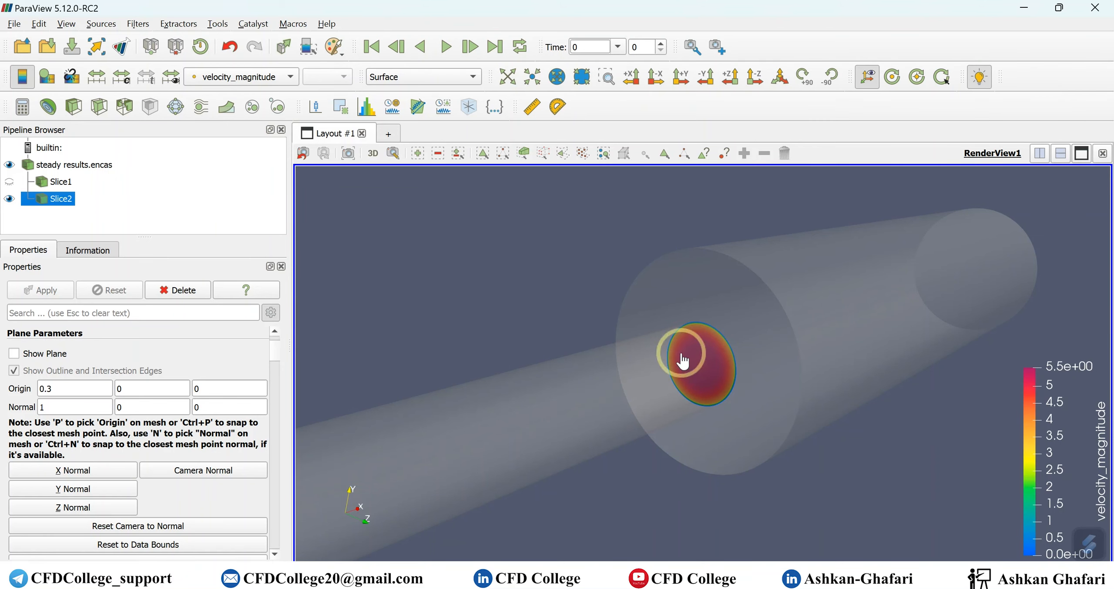
scroll(696, 428, "up", 2)
scroll(695, 429, "down", 8)
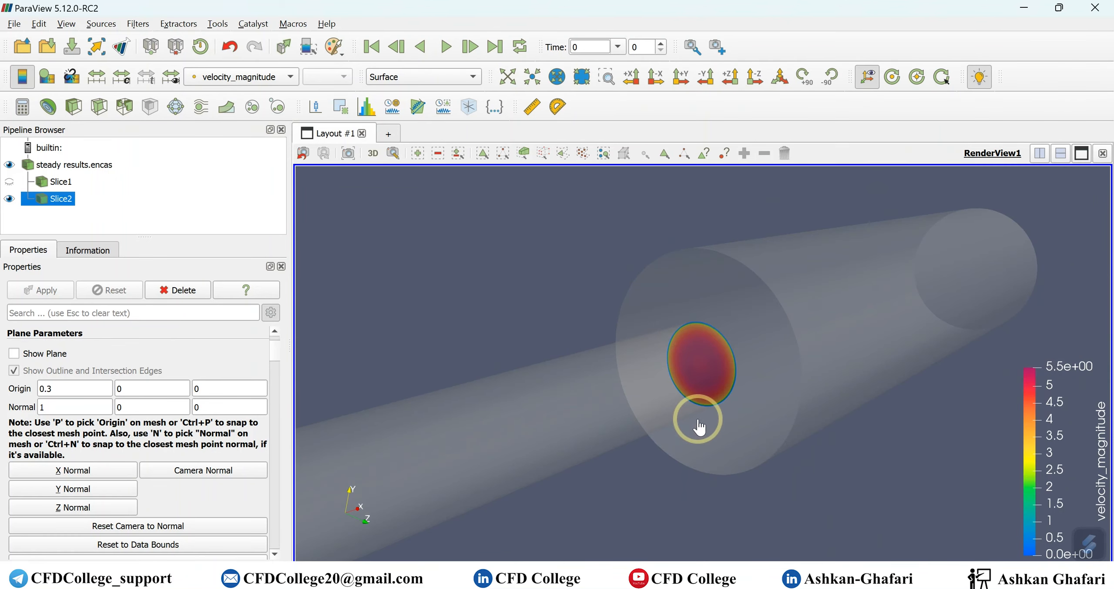
scroll(187, 361, "down", 5)
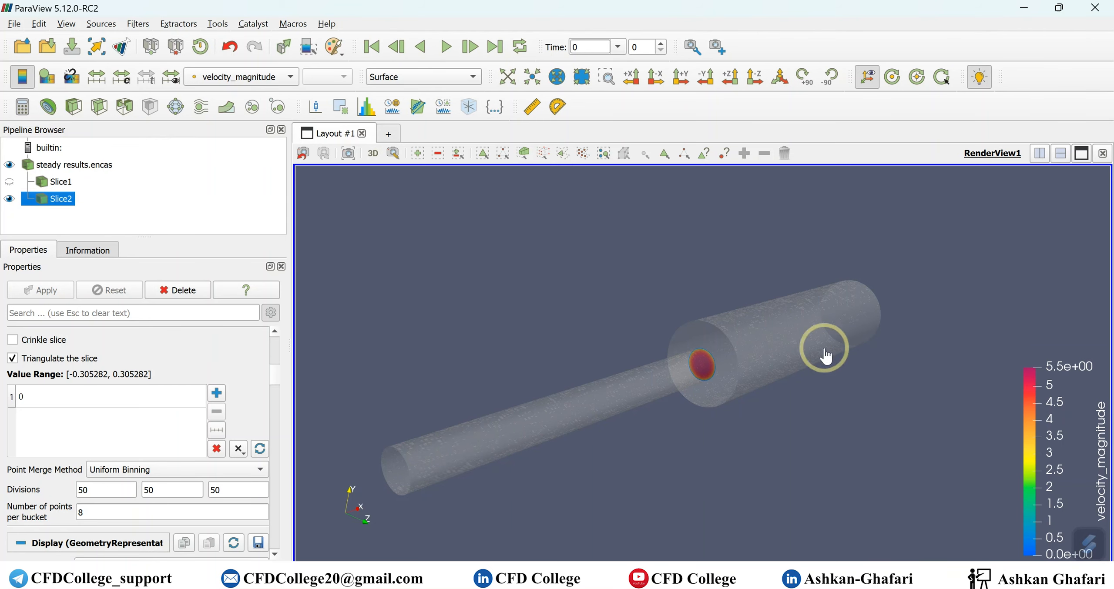
- Remove the existing slice offset 0 and open the Generate Number Series dialog
left_click(217, 449)
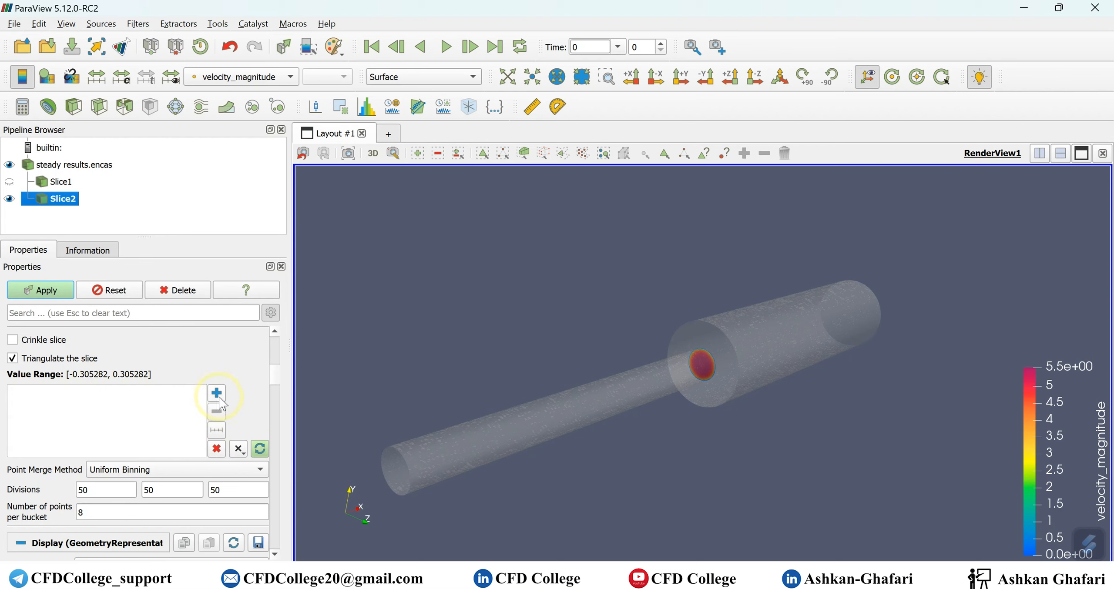
left_click(217, 431)
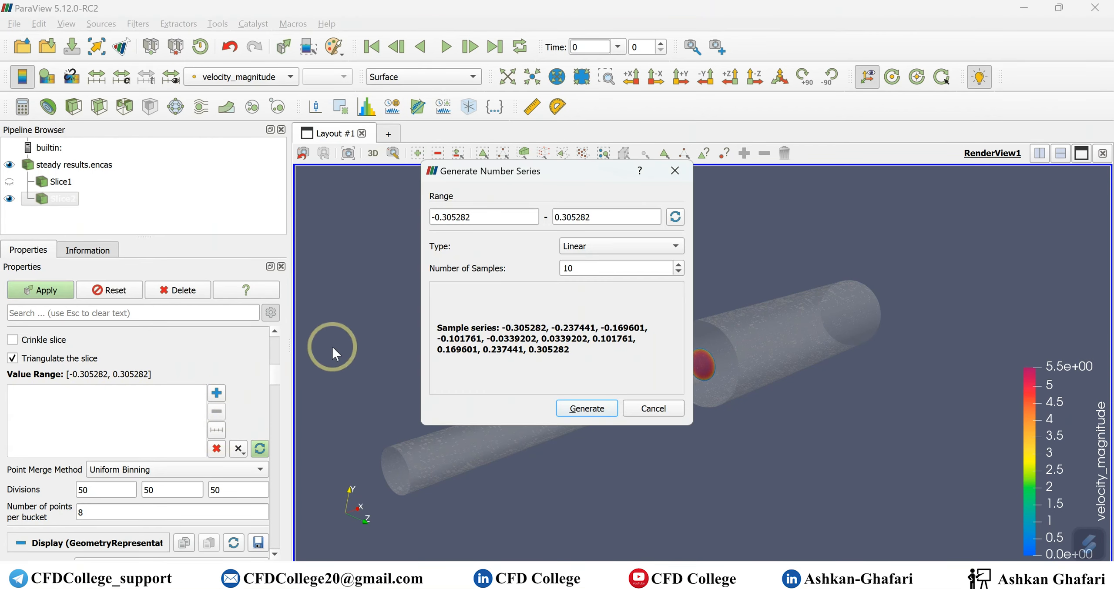
left_click_drag(573, 178, 339, 84)
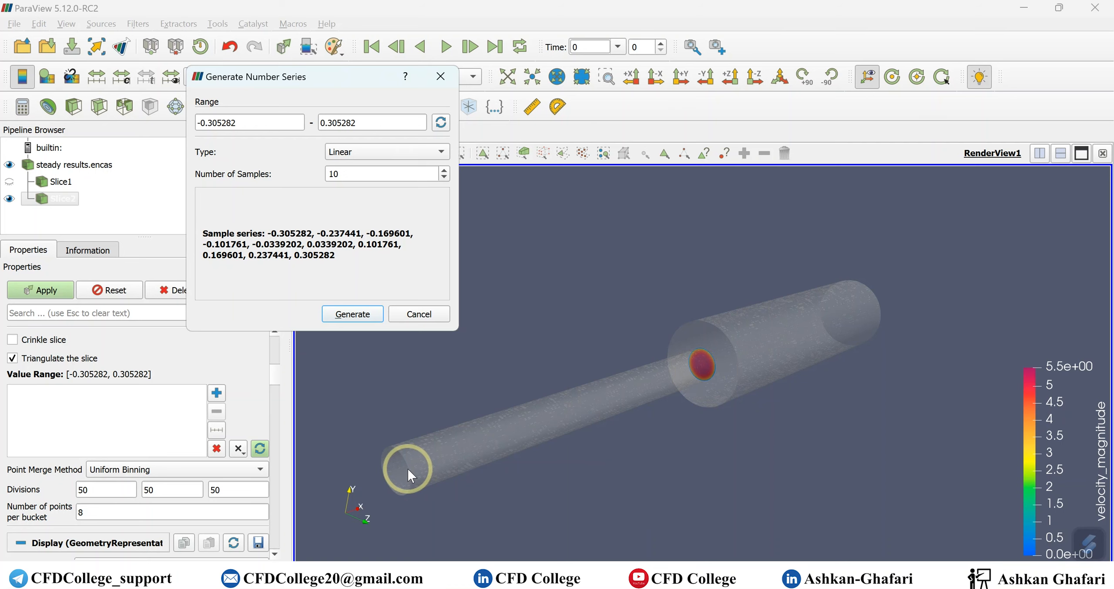
left_click(686, 362)
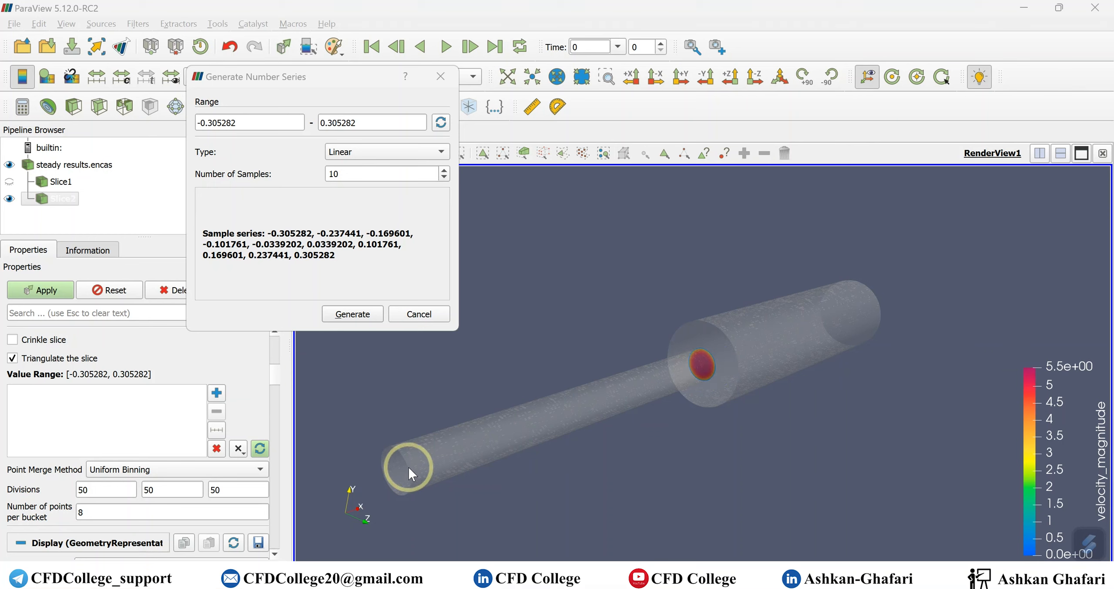
- Generate nine slice offsets over the range -0.3 to 0.3
left_click(245, 124)
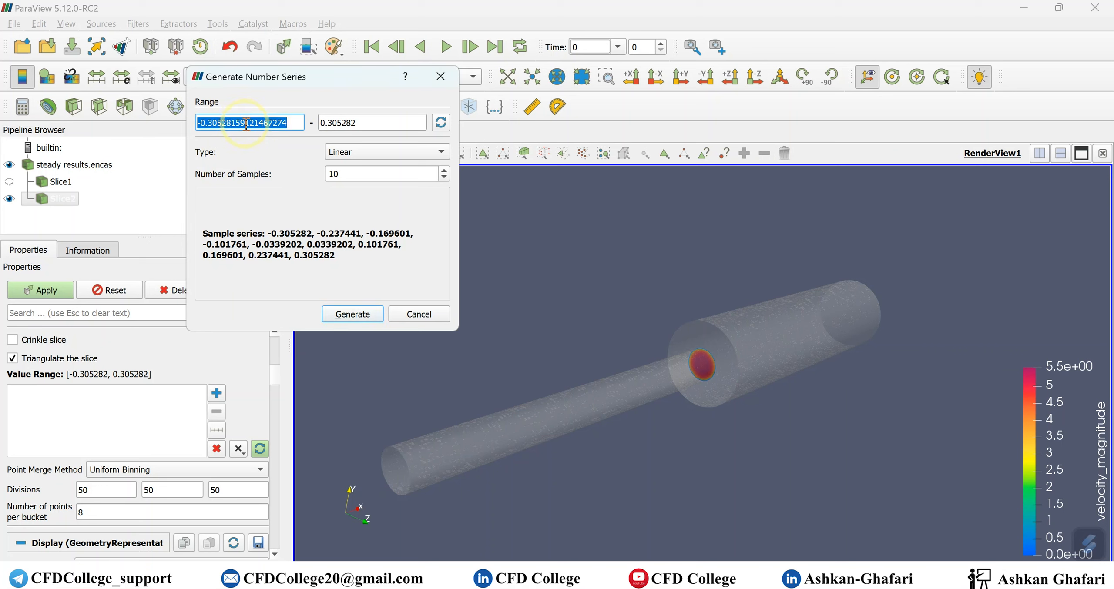
type("-0.")
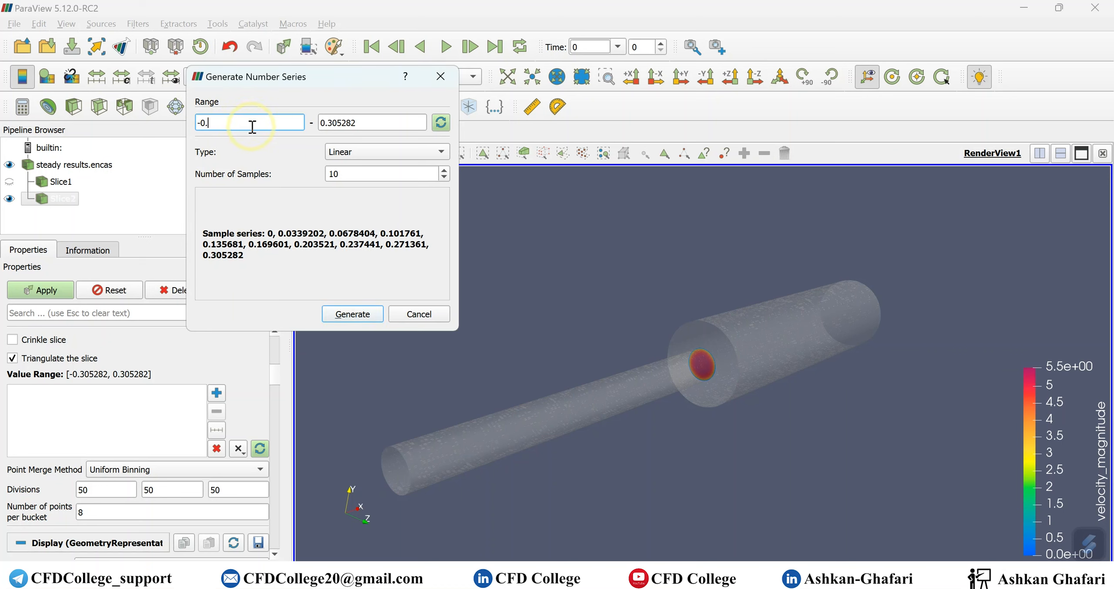
type("3")
left_click(364, 124)
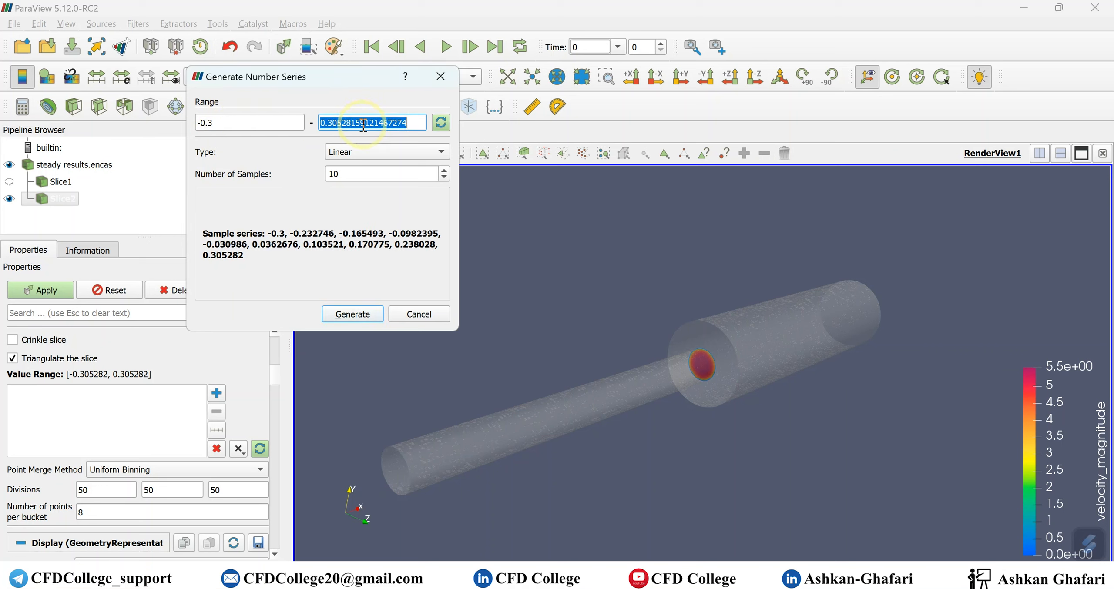
type("0.3")
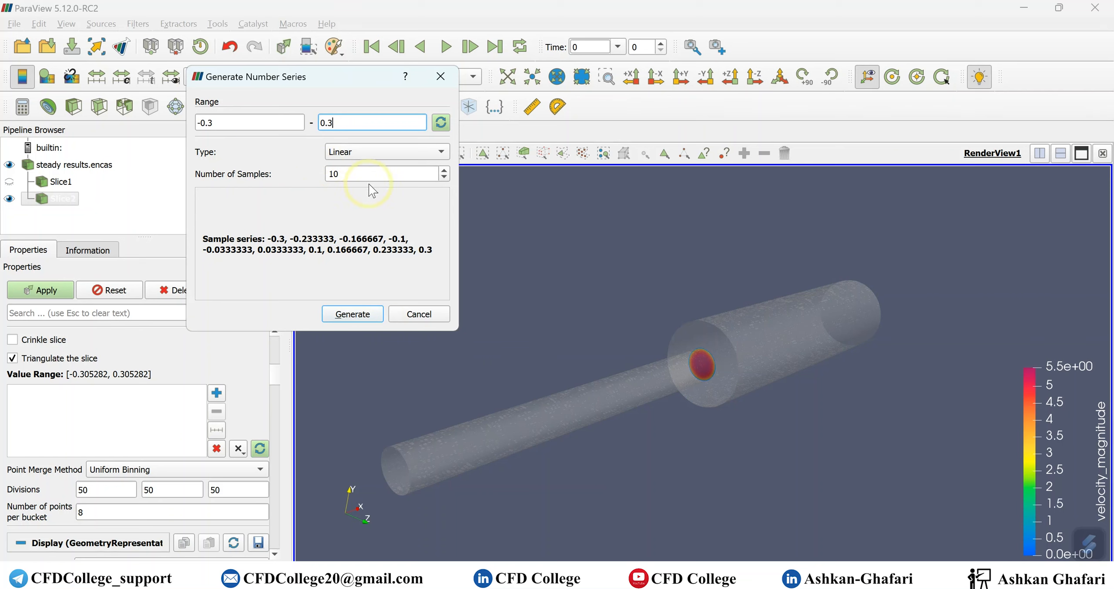
left_click(346, 174)
double_click(346, 174)
type("8")
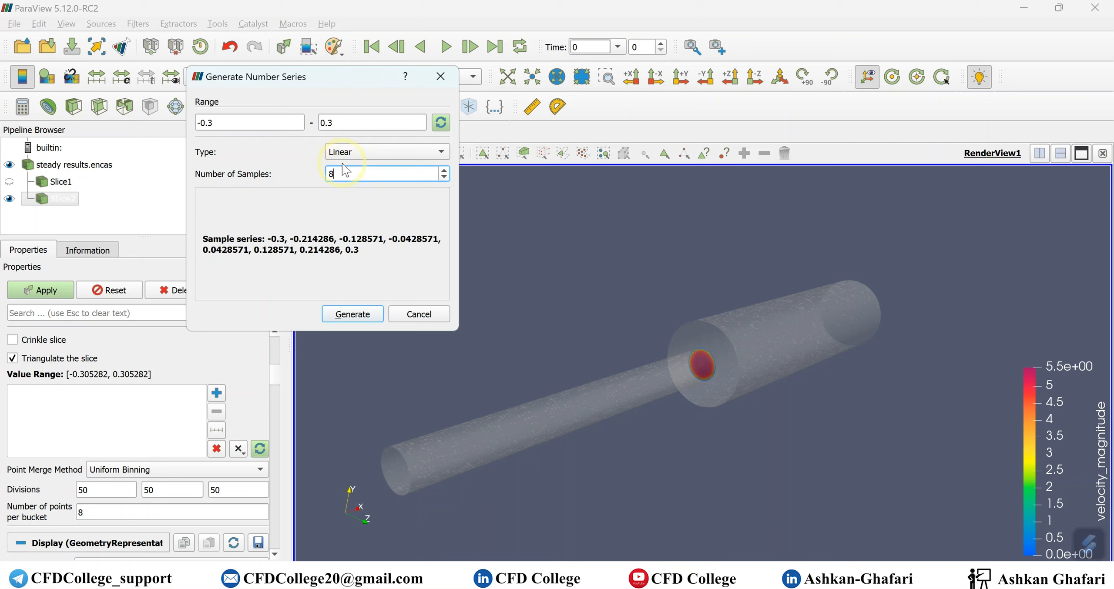
double_click(358, 123)
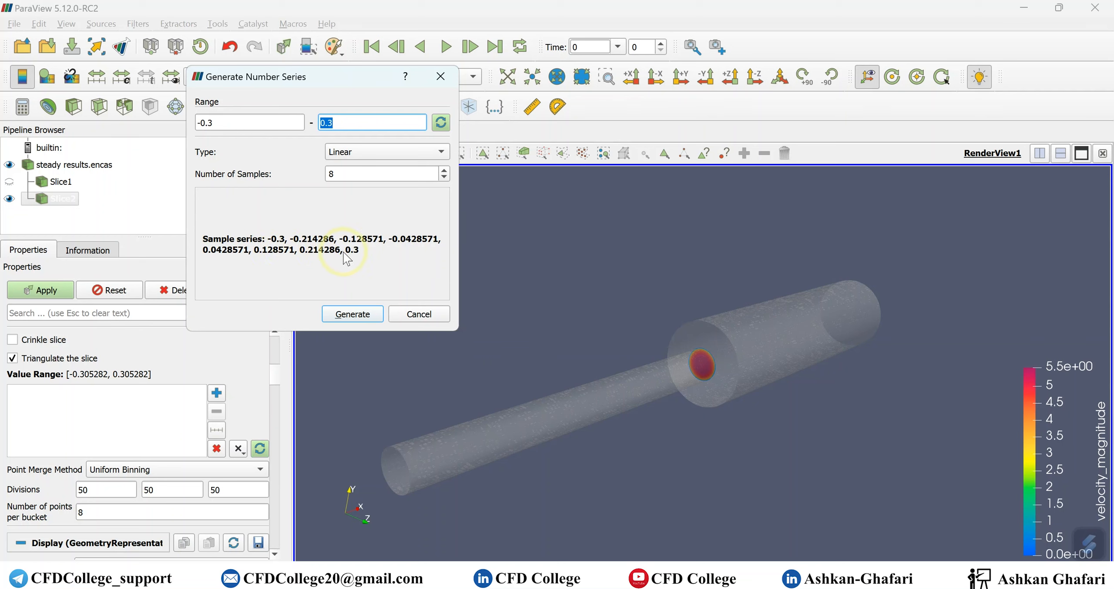
double_click(331, 174)
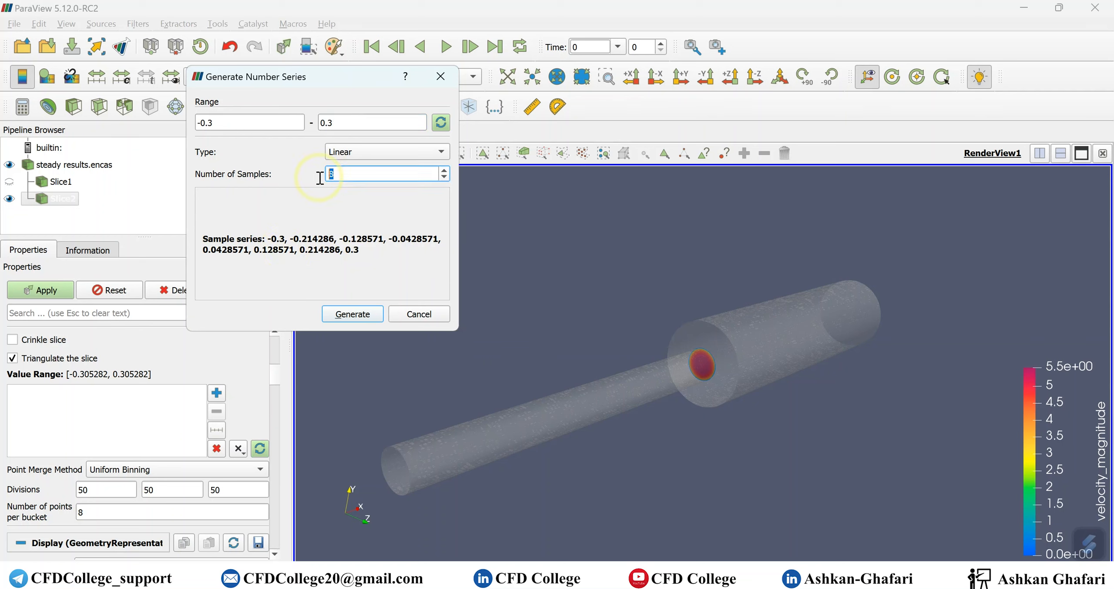
type("9")
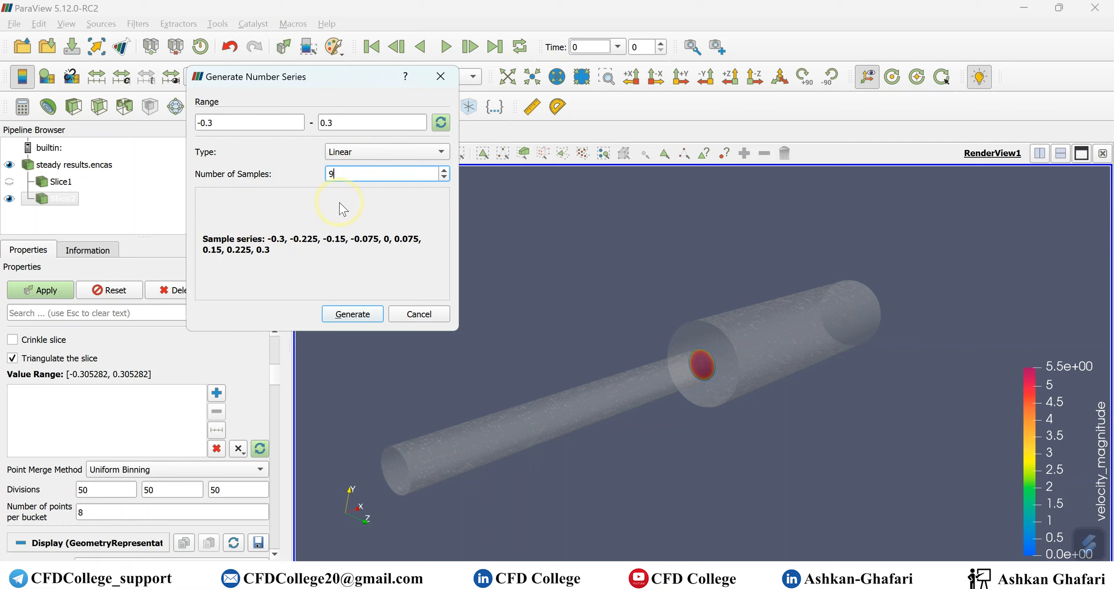
left_click(340, 203)
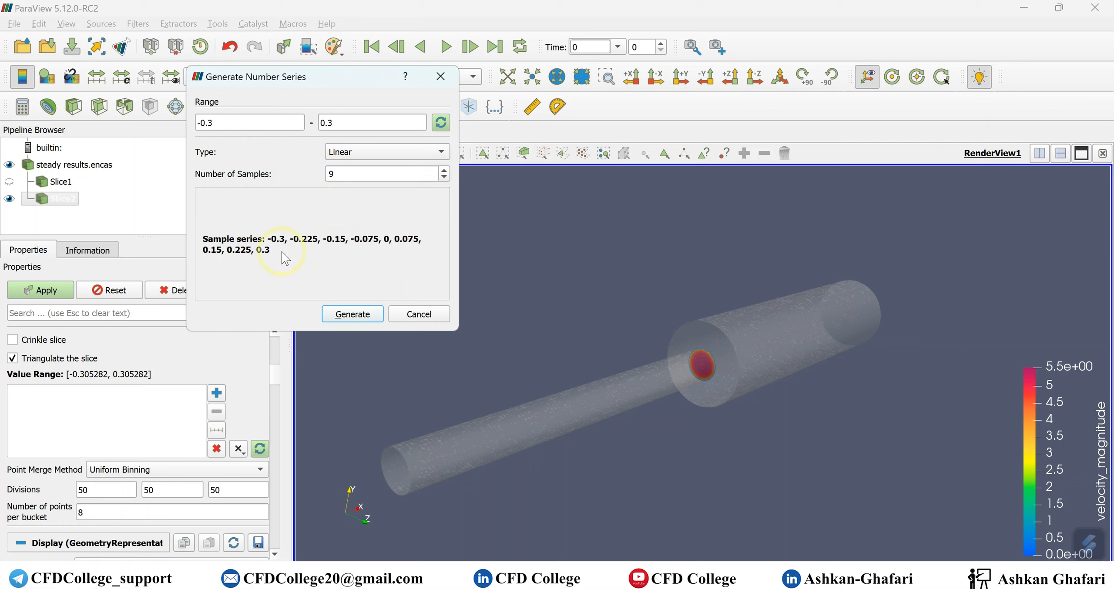
left_click(354, 318)
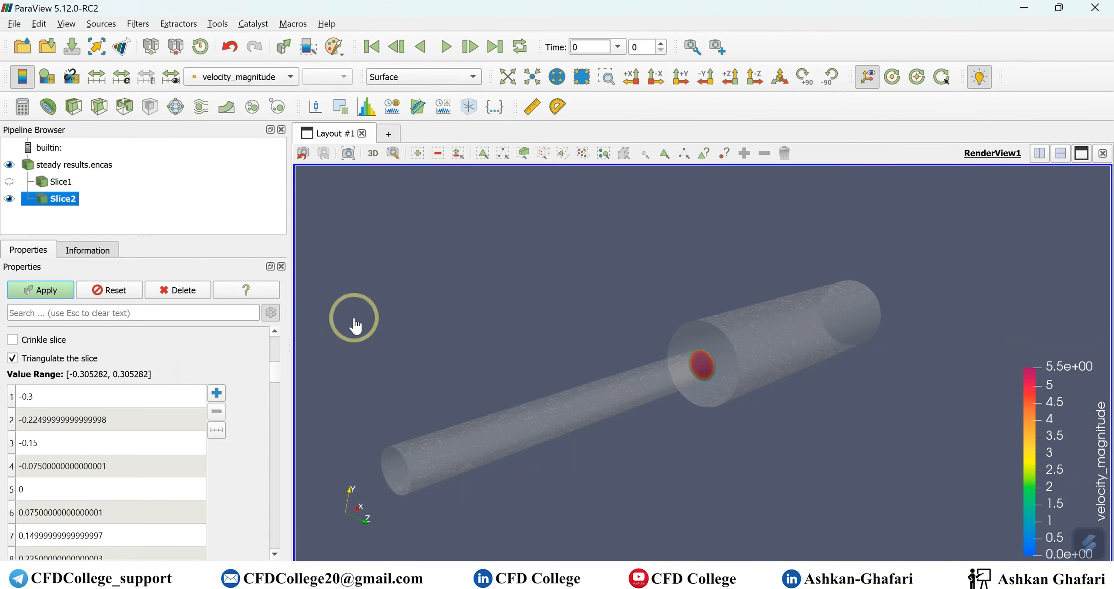
- Apply Slice2 and orbit the view to inspect the nine velocity-coloured disks along the pipe
left_click(58, 294)
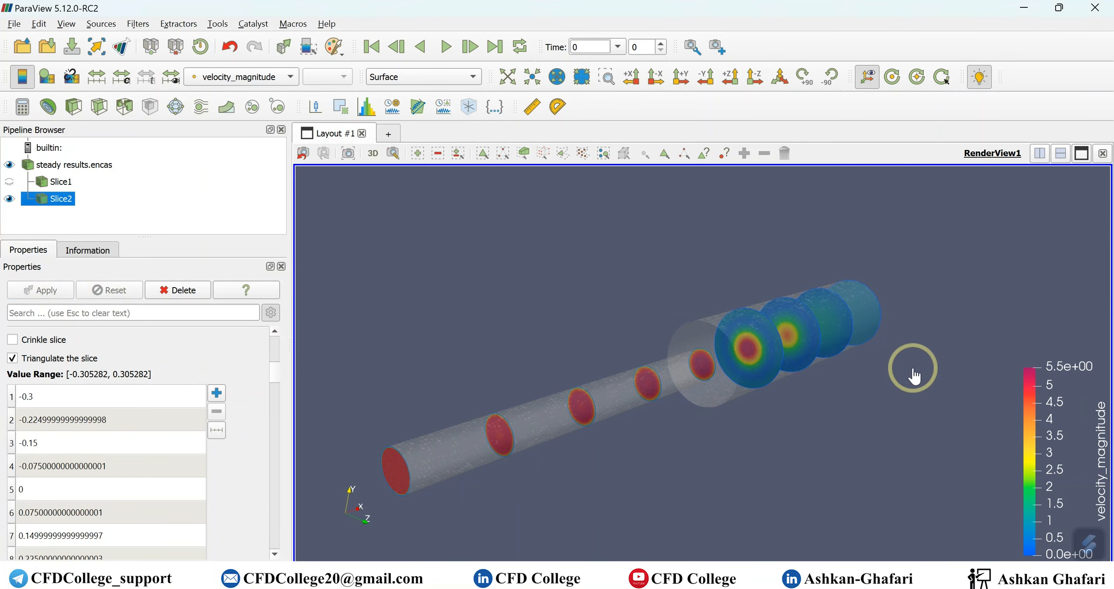
left_click_drag(900, 378, 421, 394)
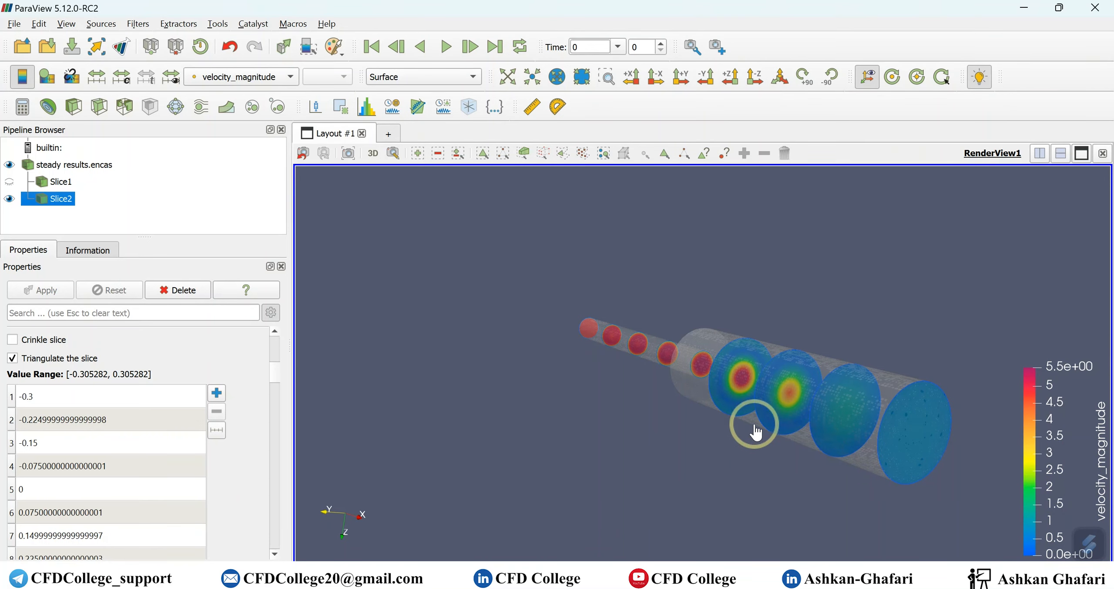
left_click_drag(542, 455, 791, 475)
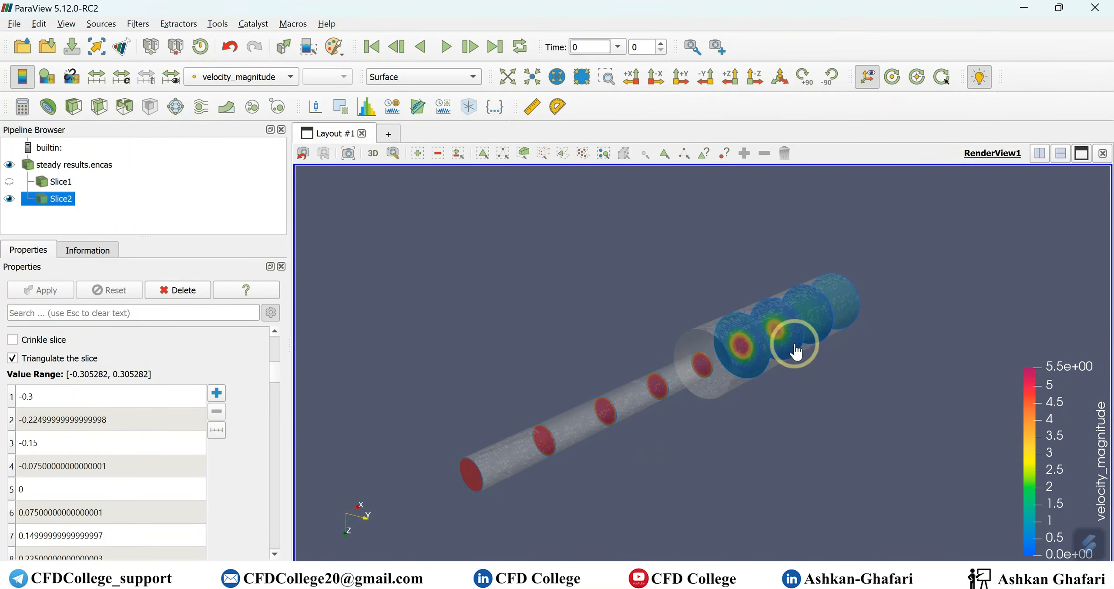
left_click_drag(832, 335, 832, 348)
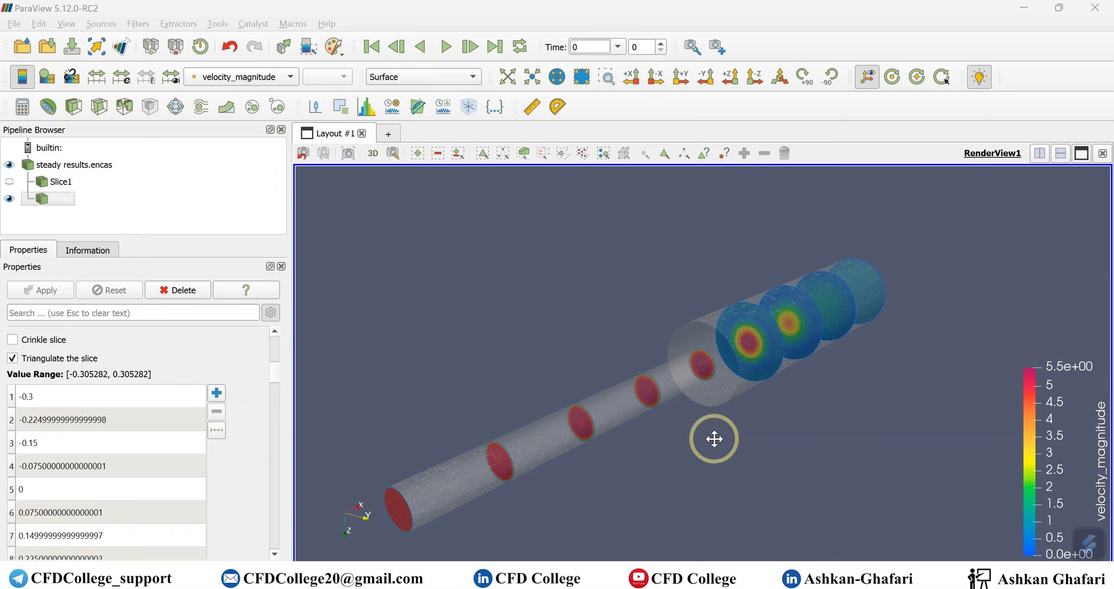
mouse_move(709, 450)
left_mouse_down()
mouse_move(724, 445)
mouse_move(664, 450)
mouse_move(705, 452)
left_mouse_up()
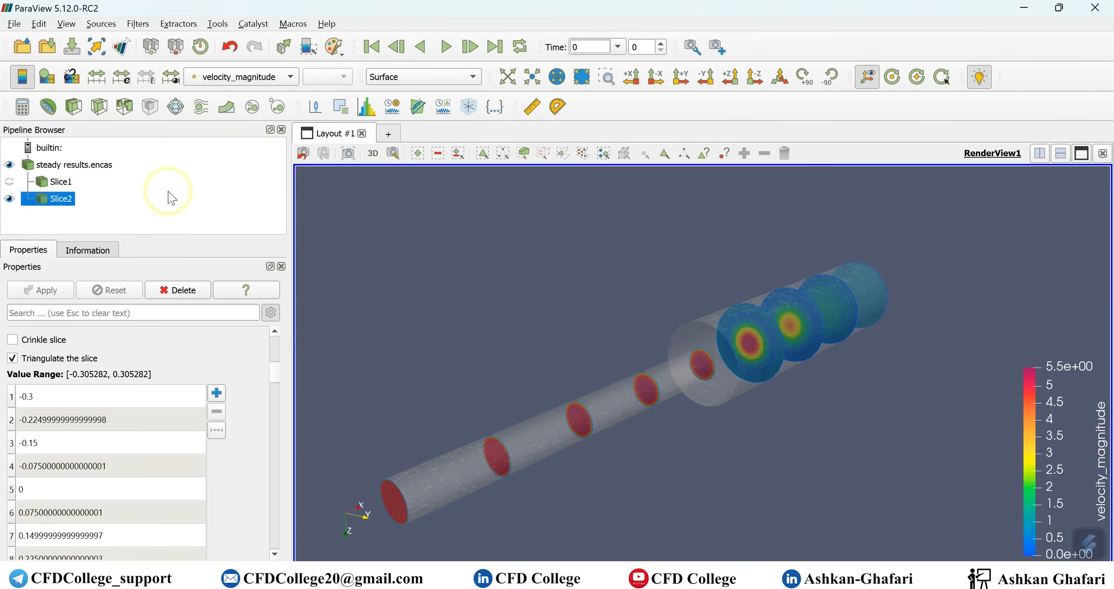
- Hide Slice2's velocity disks and select steady results.encas for the next filter
left_click(9, 198)
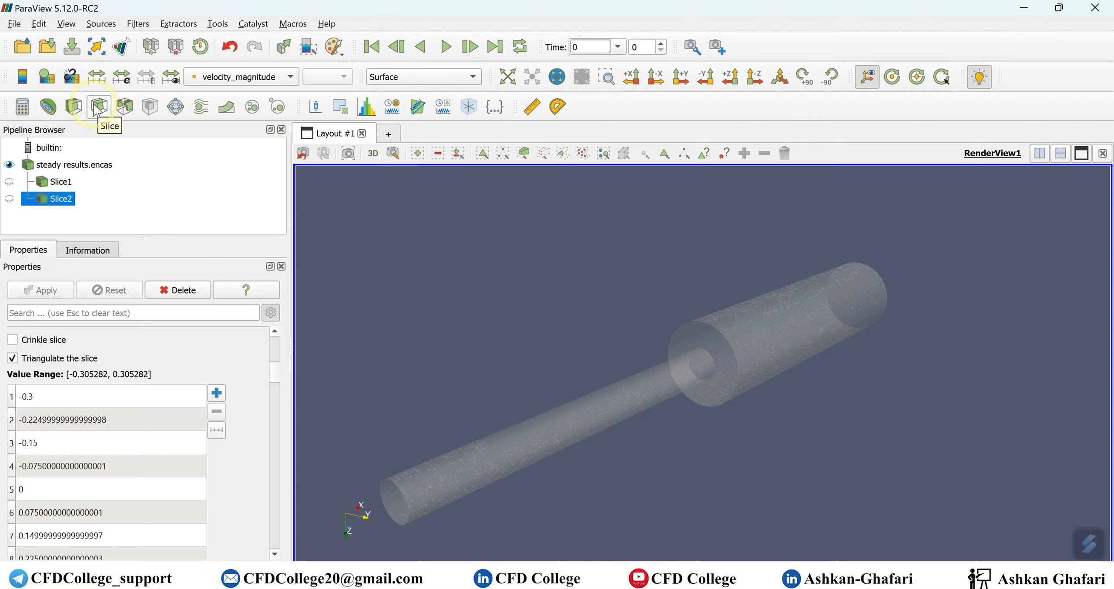
left_click(139, 27)
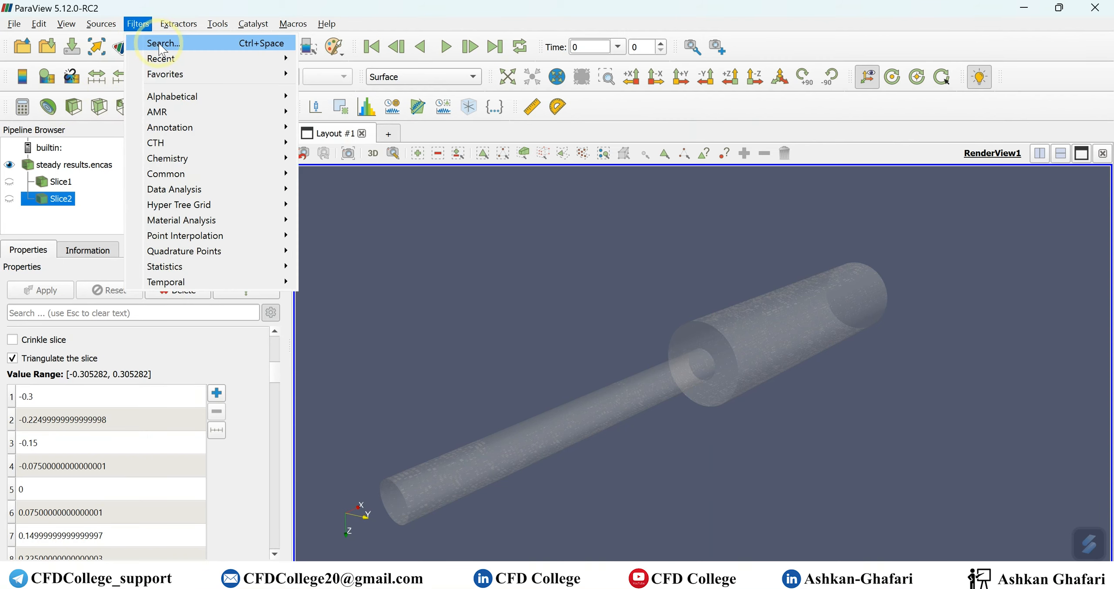
left_click(75, 109)
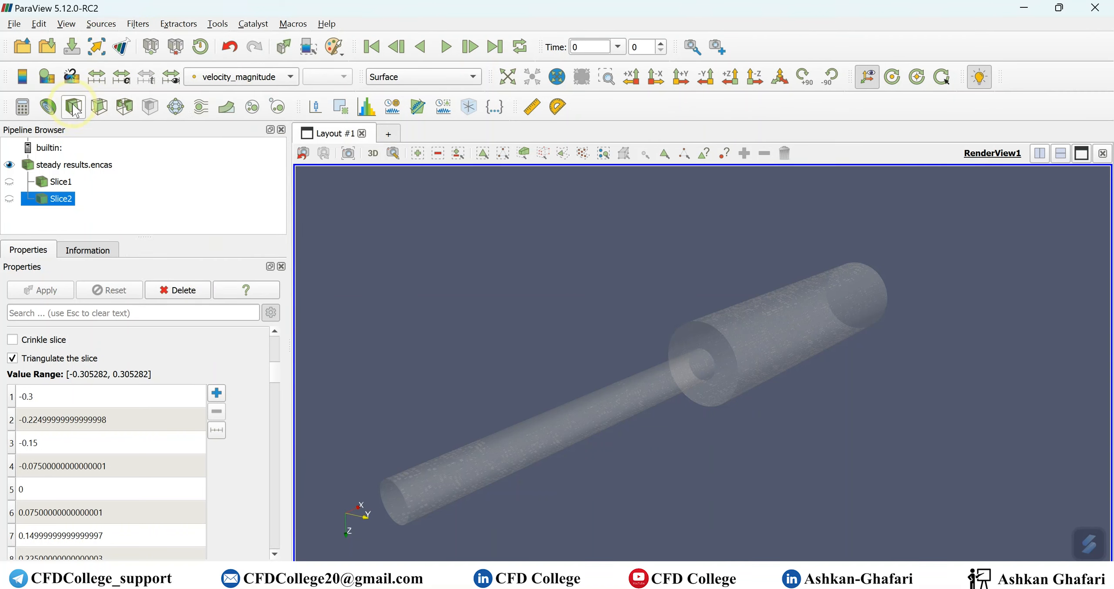
left_click(79, 169)
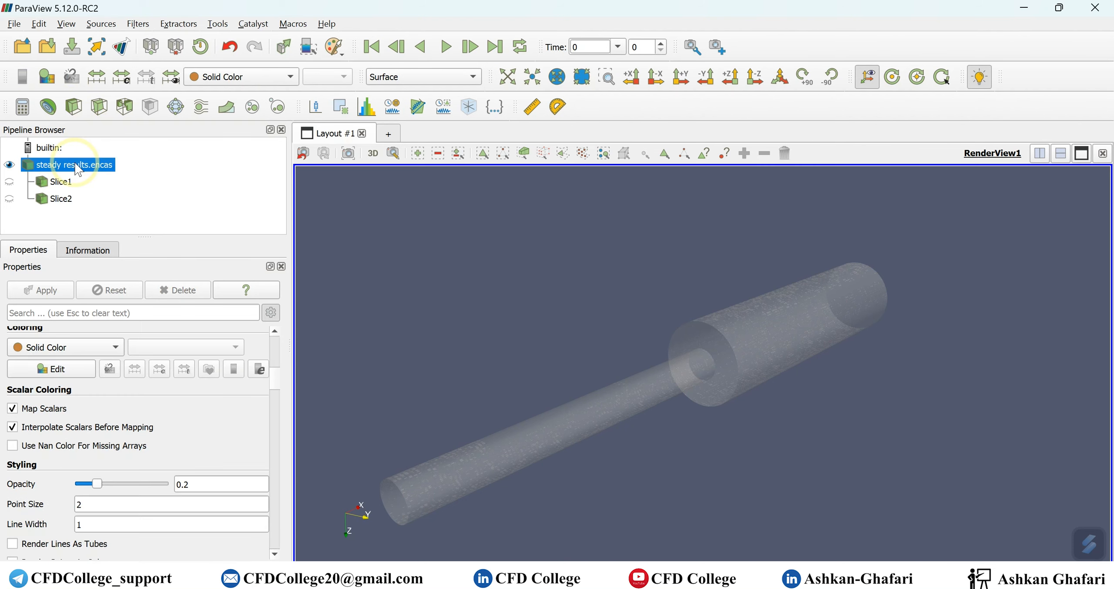
- Add Clip1 with a Z normal and hidden plane widget, showing a pressure-coloured half pipe
left_click(73, 107)
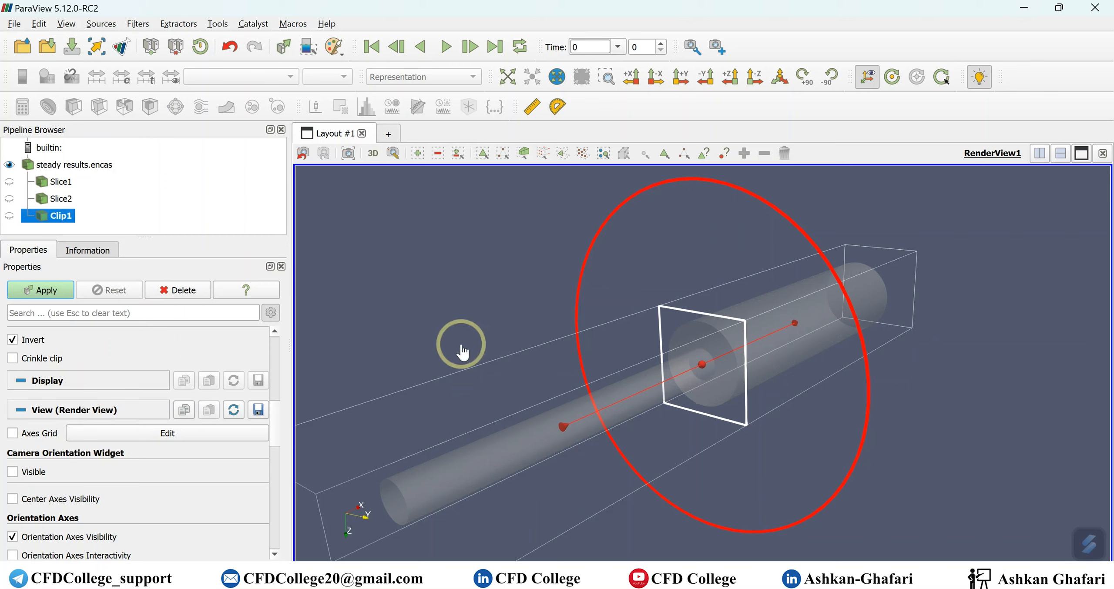
scroll(111, 351, "up", 10)
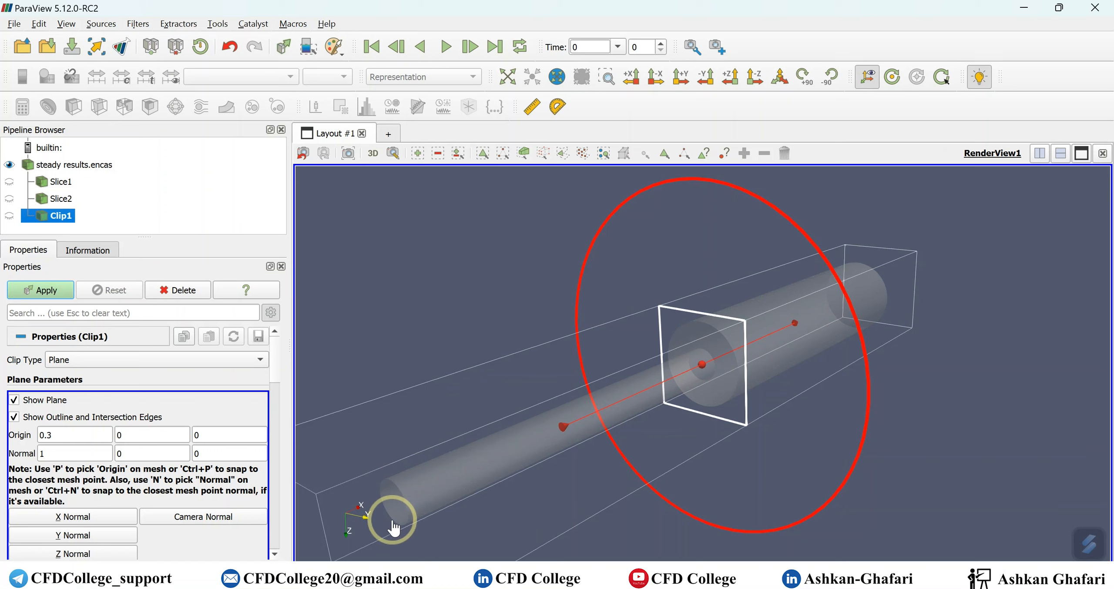
scroll(139, 387, "down", 1)
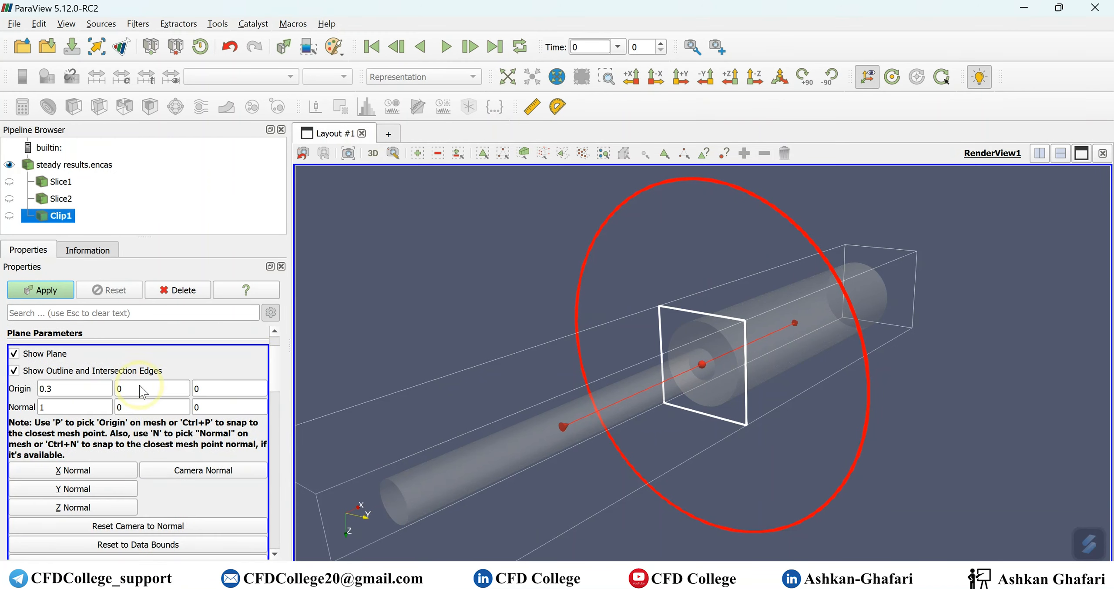
left_click(77, 509)
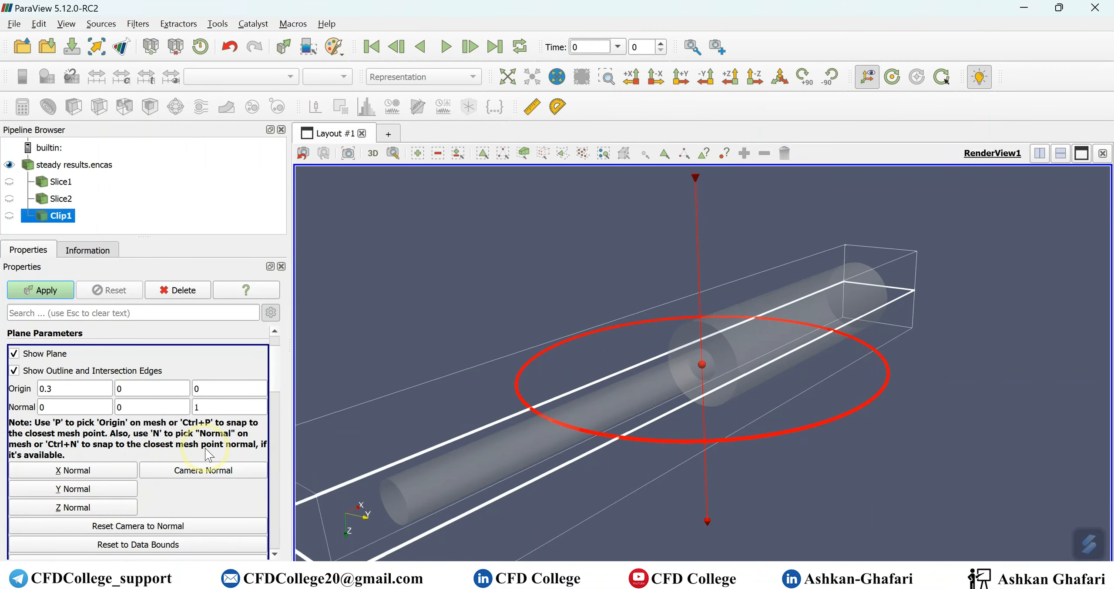
left_click_drag(778, 455, 740, 300)
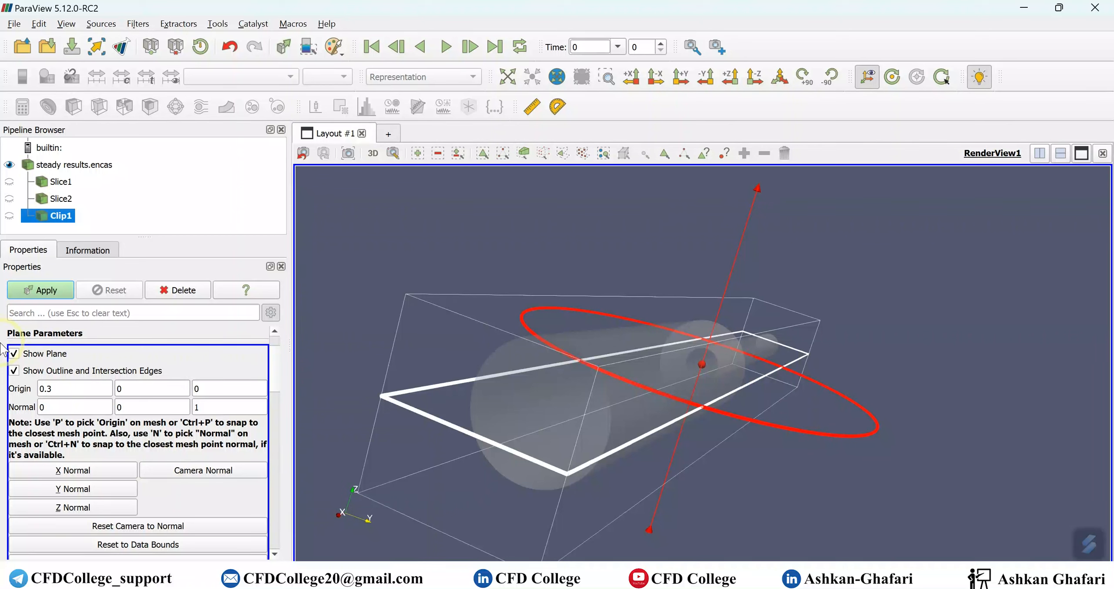
left_click(15, 353)
left_click(71, 297)
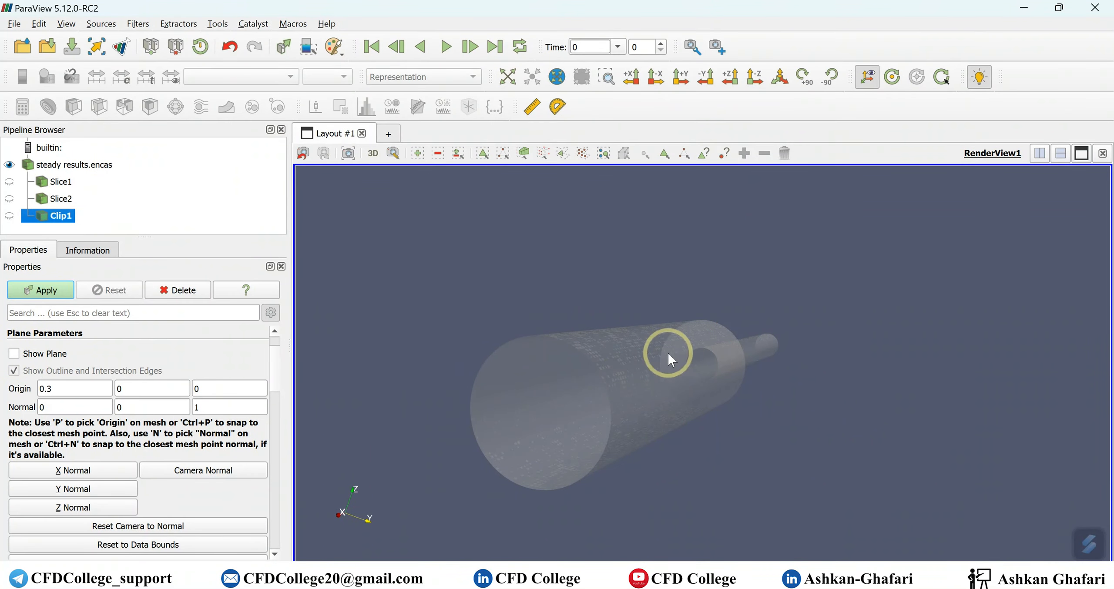
left_click_drag(668, 353, 724, 342)
left_click(51, 218)
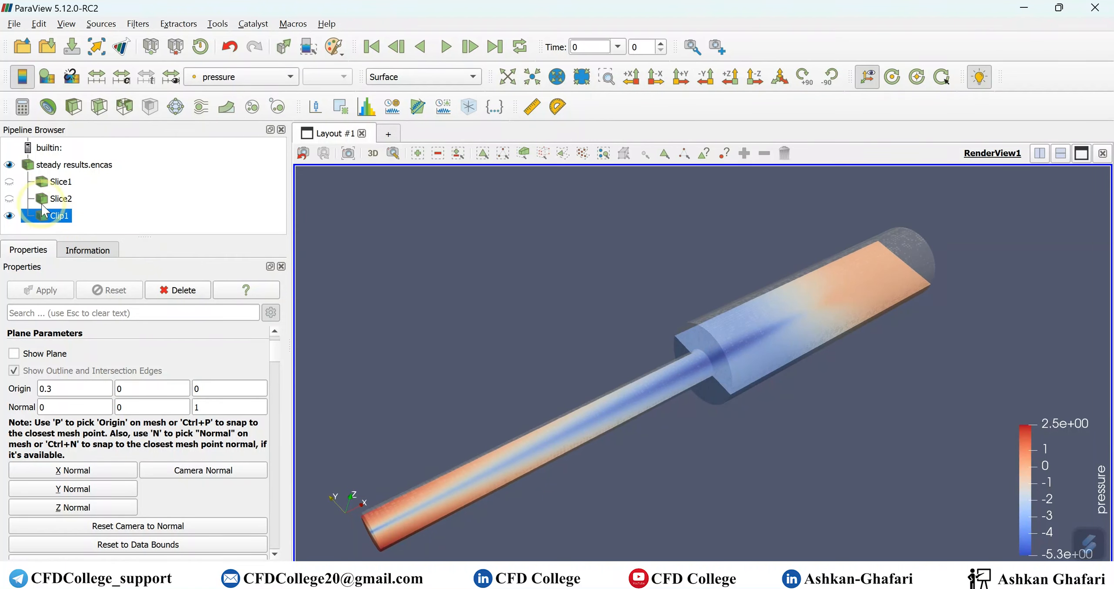
- Hide the full translucent pipe and test Clip1 with Invert off, then restore inversion
left_click(10, 165)
left_click_drag(596, 300, 676, 365)
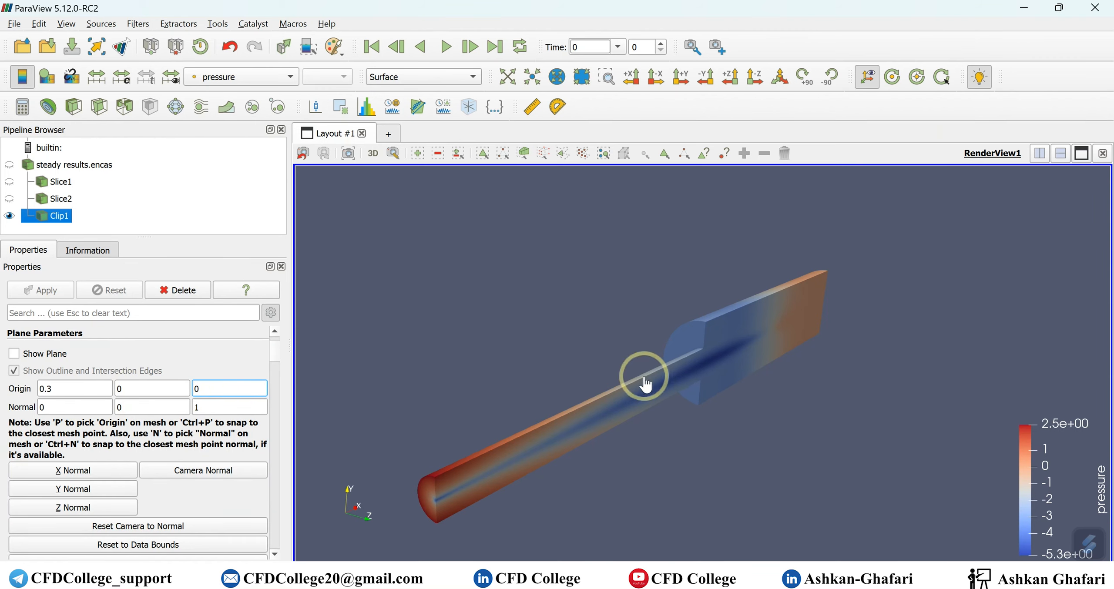
scroll(91, 362, "down", 5)
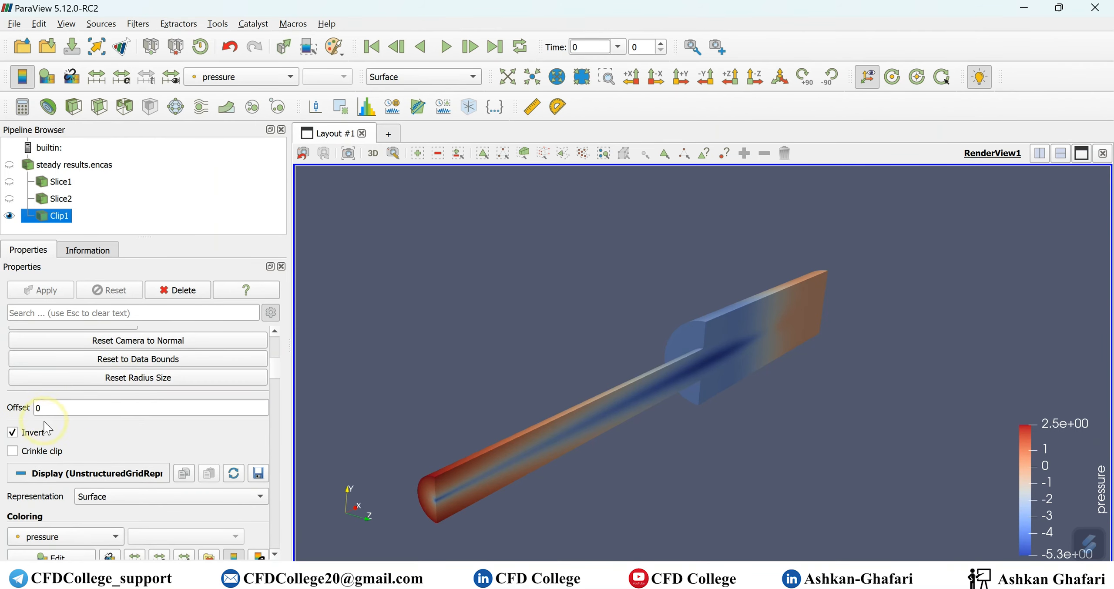
left_click(12, 432)
left_click(40, 290)
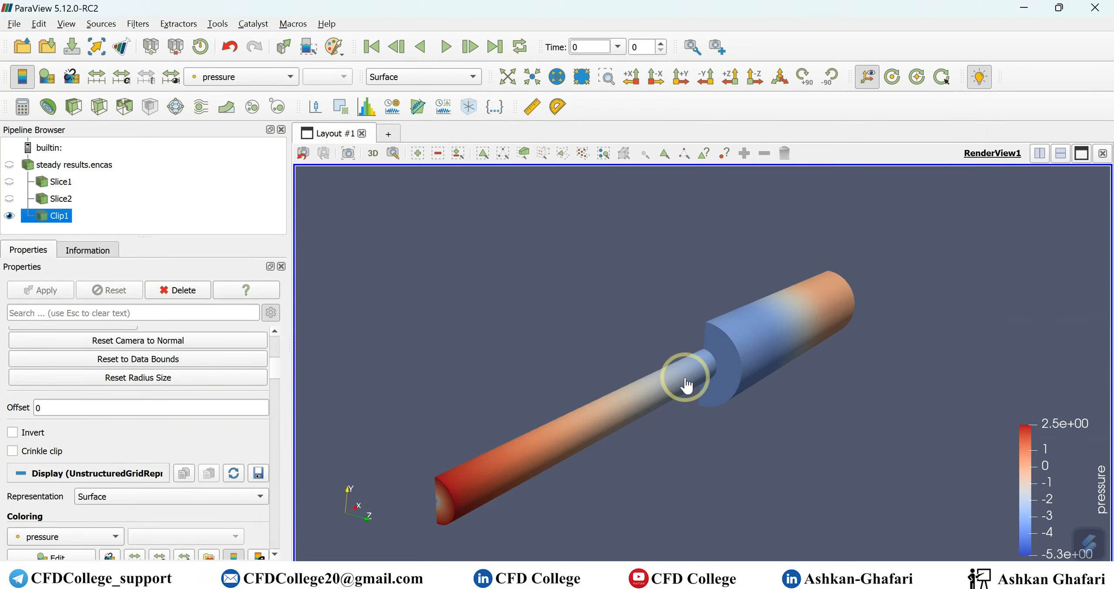
left_click(28, 433)
left_click(41, 290)
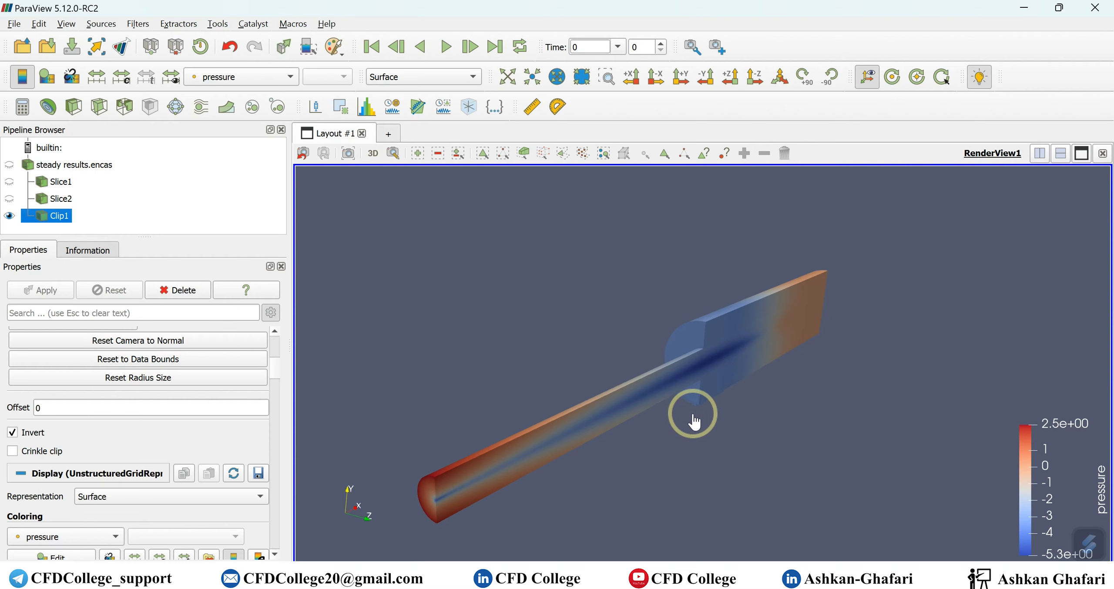
- Rotate the clipped pipe and make the Slice2 velocity disks visible again
left_click_drag(714, 422, 845, 418)
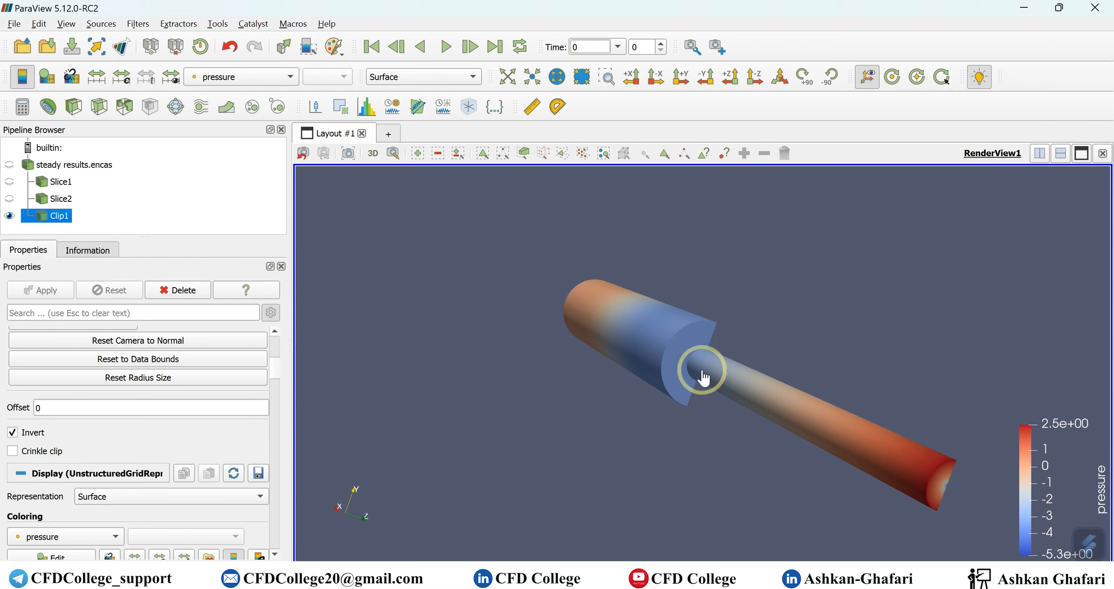
left_click_drag(630, 355, 666, 373)
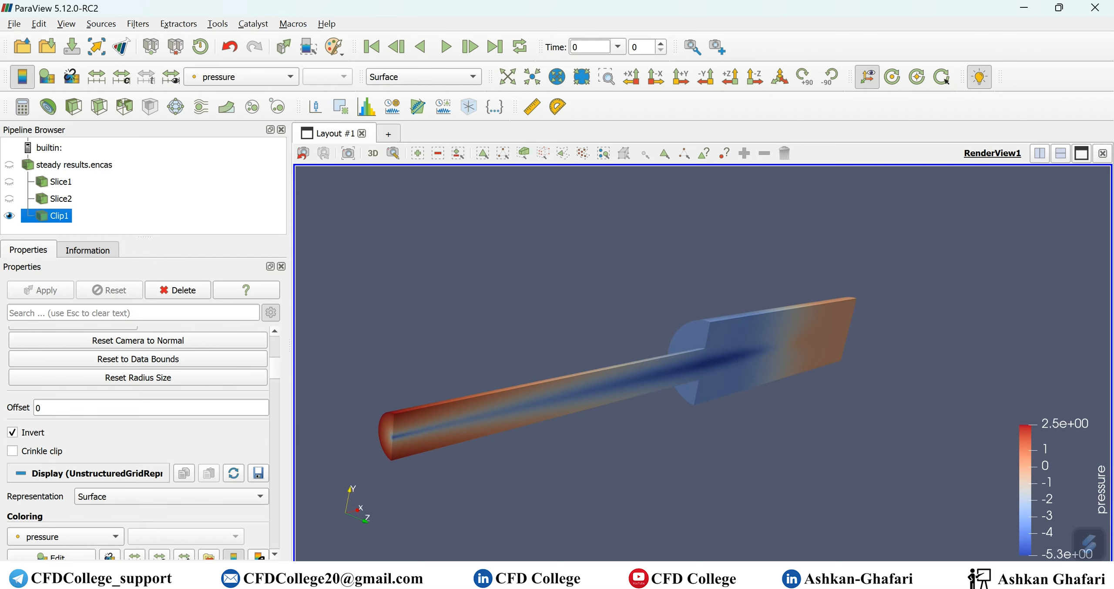
left_click(913, 577)
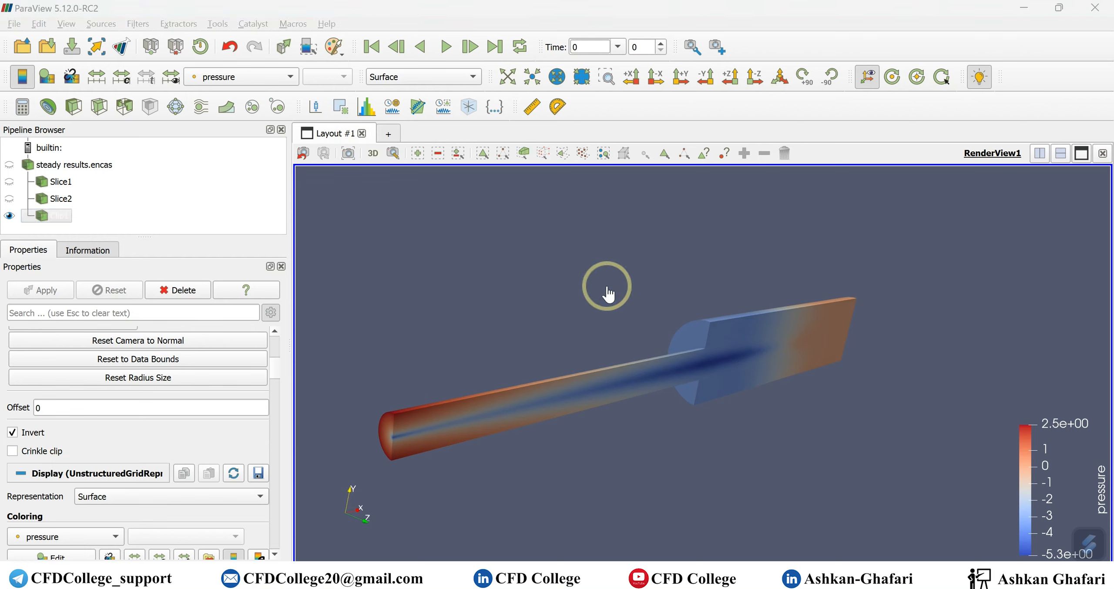
left_click_drag(882, 365, 857, 355)
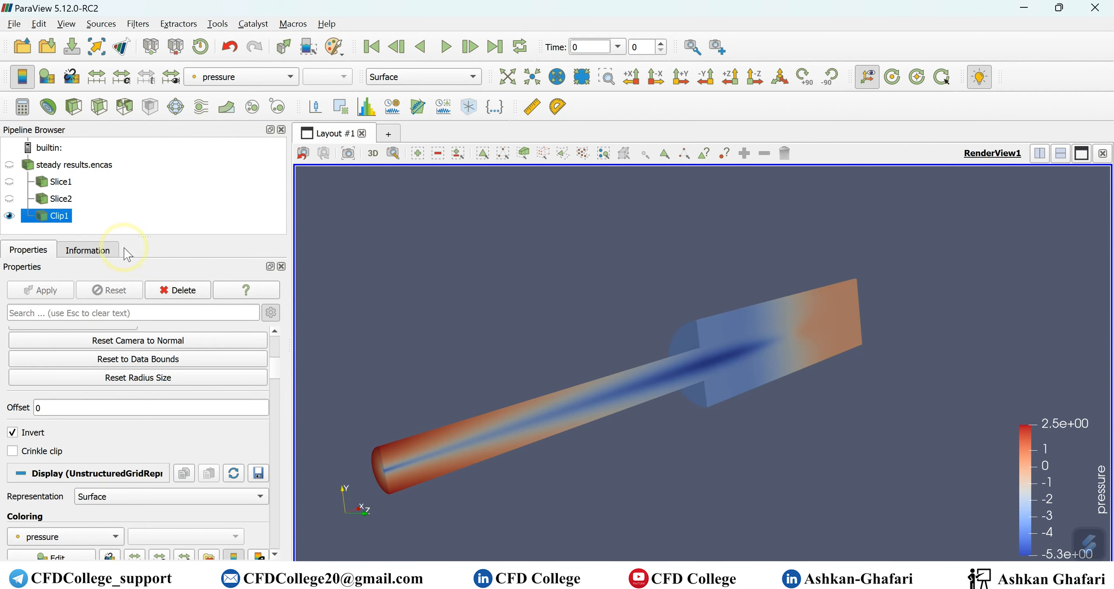
left_click(9, 199)
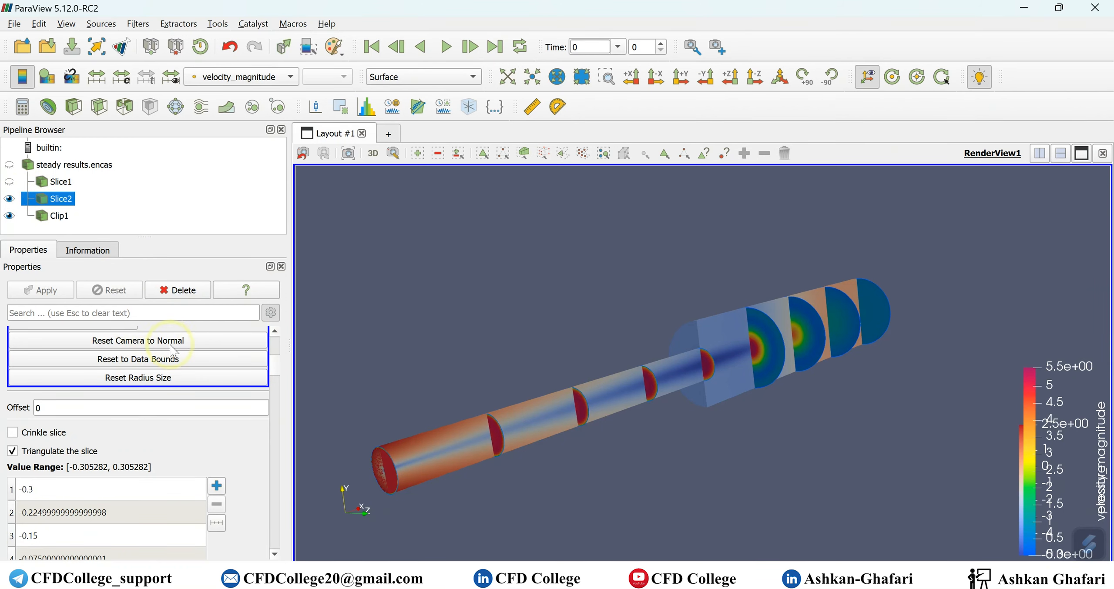
- Colour Clip1 by velocity_magnitude, hide Slice2, and select steady results.encas
left_click(61, 216)
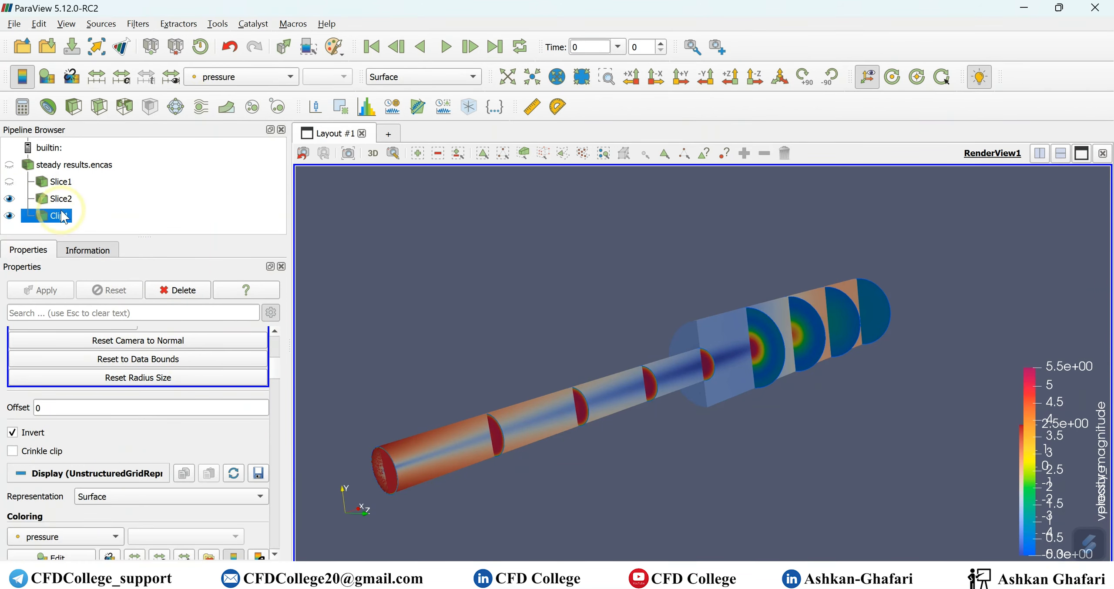
left_click(275, 83)
left_click(257, 142)
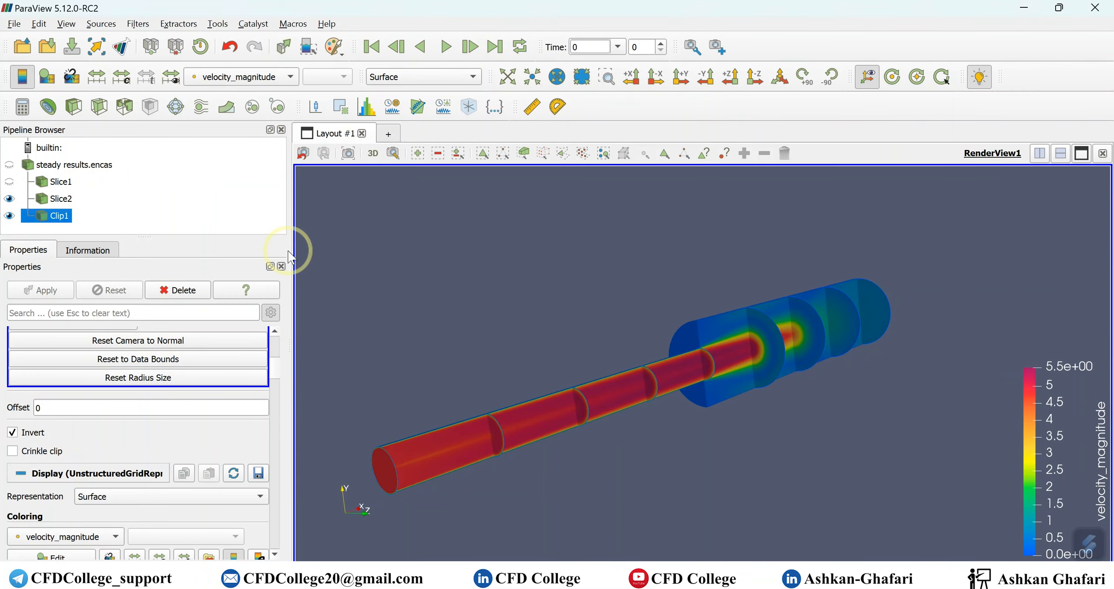
left_click_drag(835, 473, 811, 450)
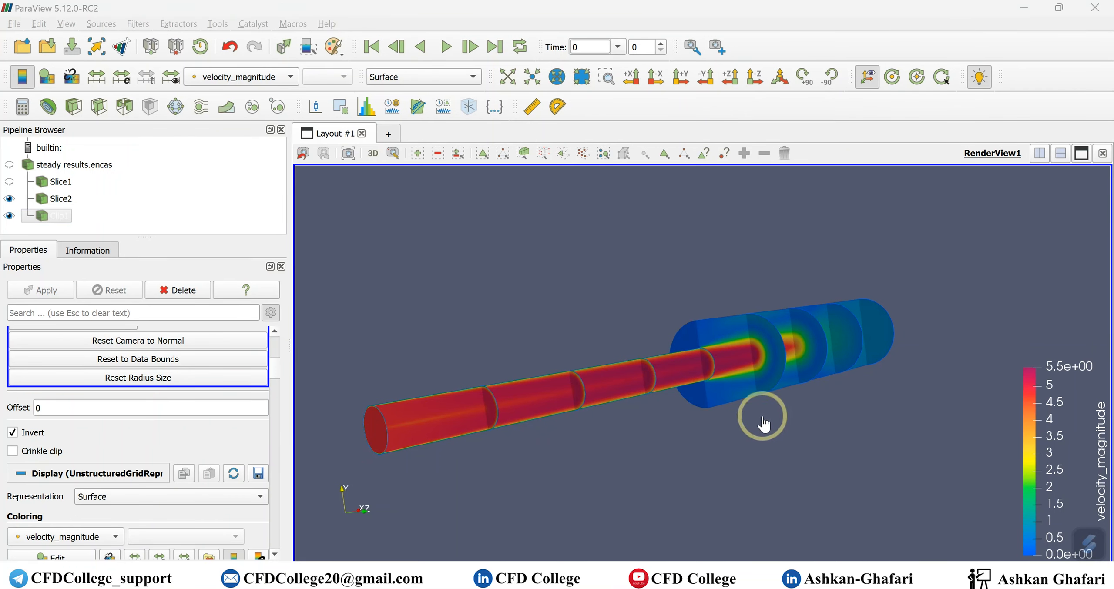
mouse_move(892, 446)
left_mouse_down()
mouse_move(721, 479)
mouse_move(871, 477)
mouse_move(895, 465)
left_mouse_up()
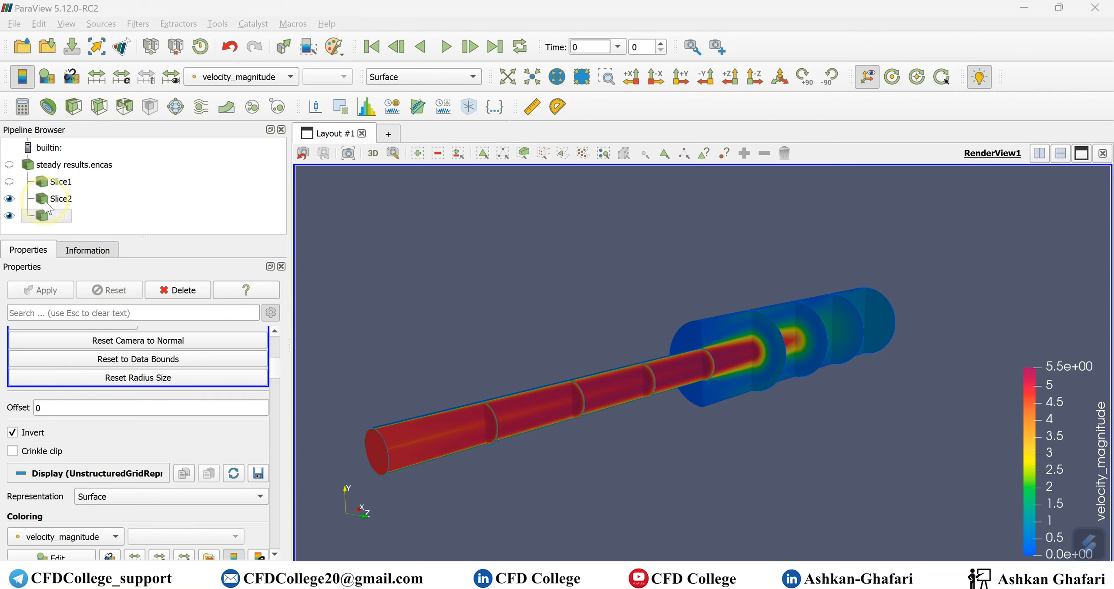
left_click(10, 199)
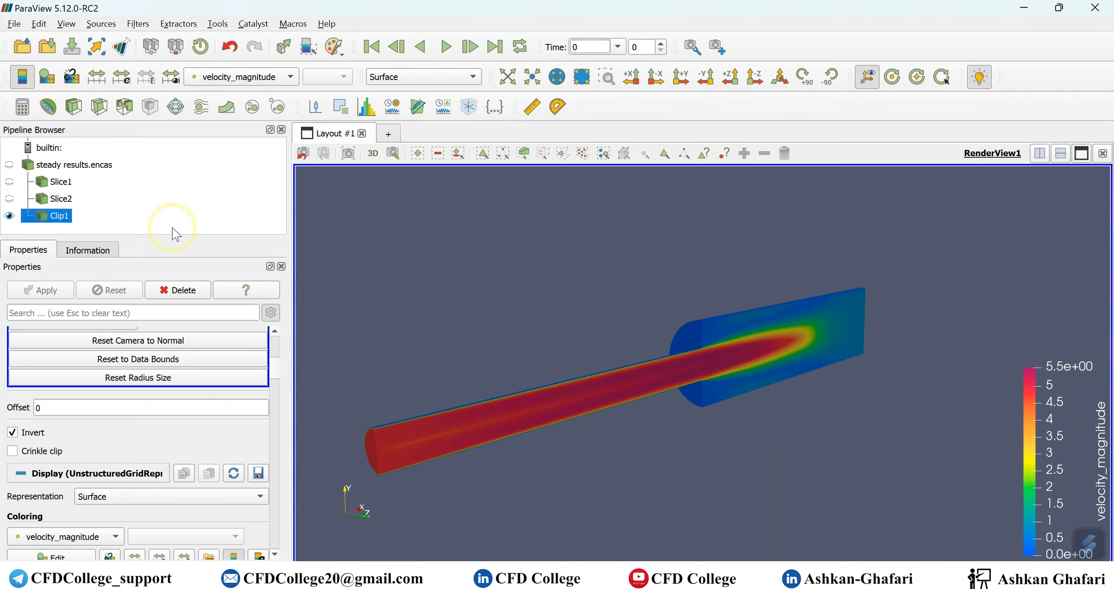
left_click(86, 166)
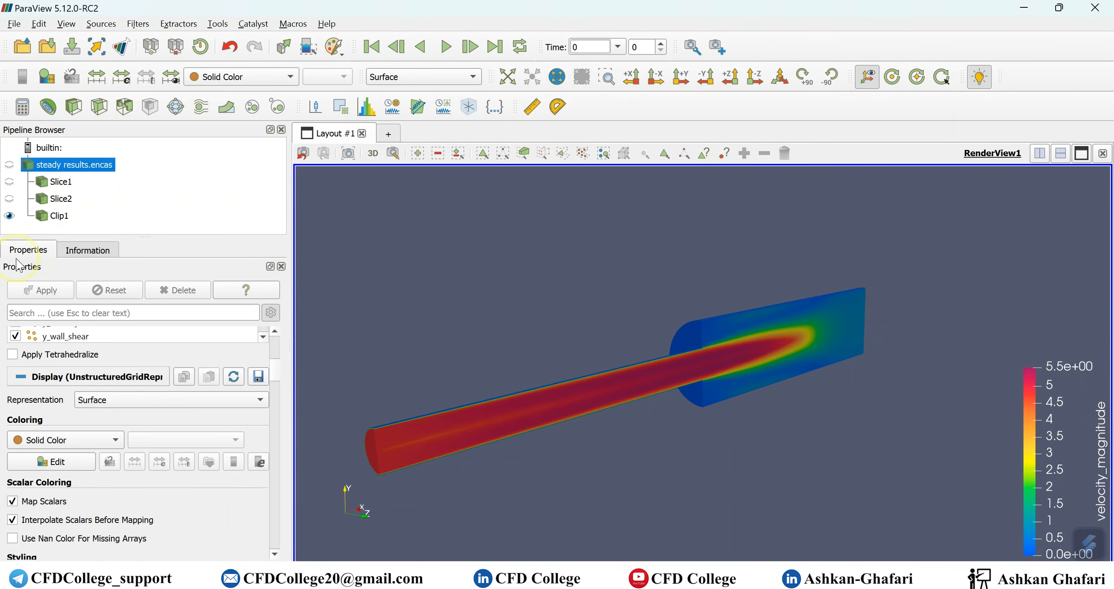
- Add Clip2 on steady results.encas with a Z normal, apply it, and hide its plane widget
left_click(71, 108)
scroll(130, 348, "up", 4)
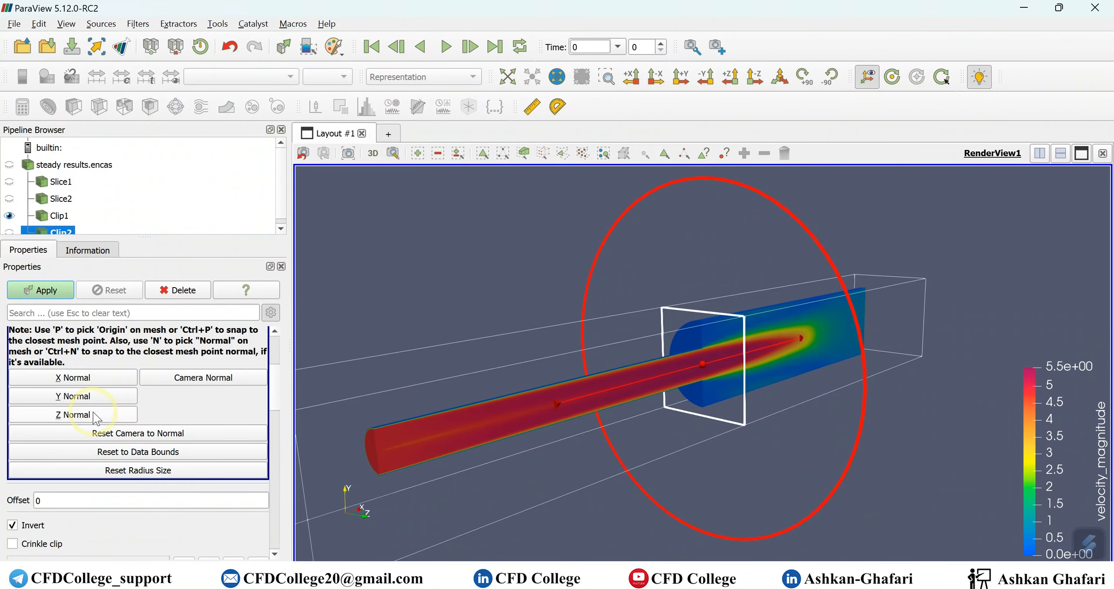
left_click(96, 413)
scroll(131, 352, "up", 2)
scroll(131, 352, "down", 5)
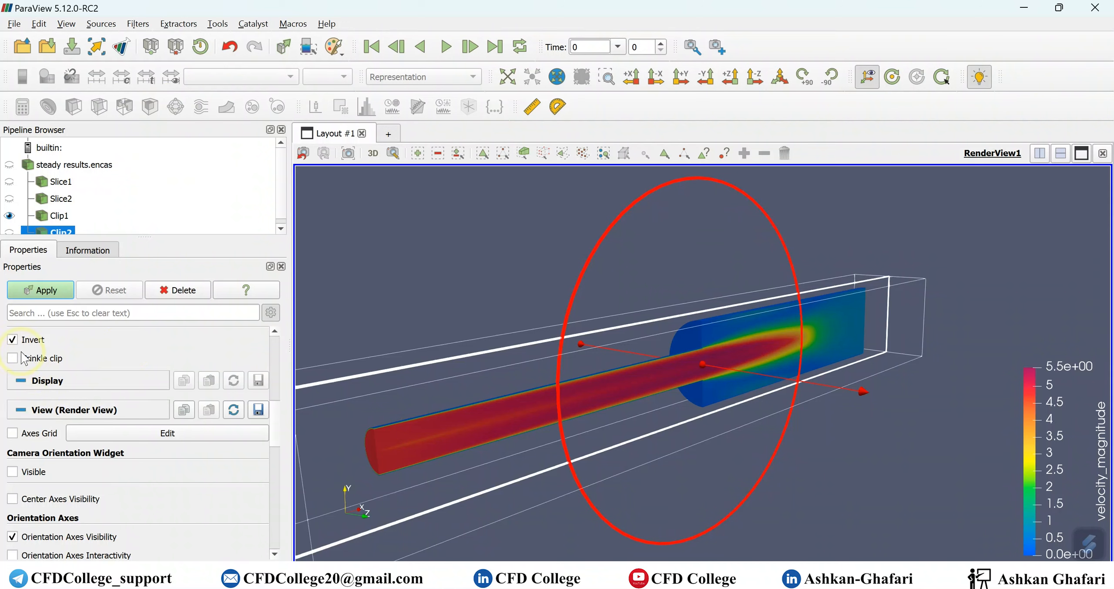
left_click(43, 290)
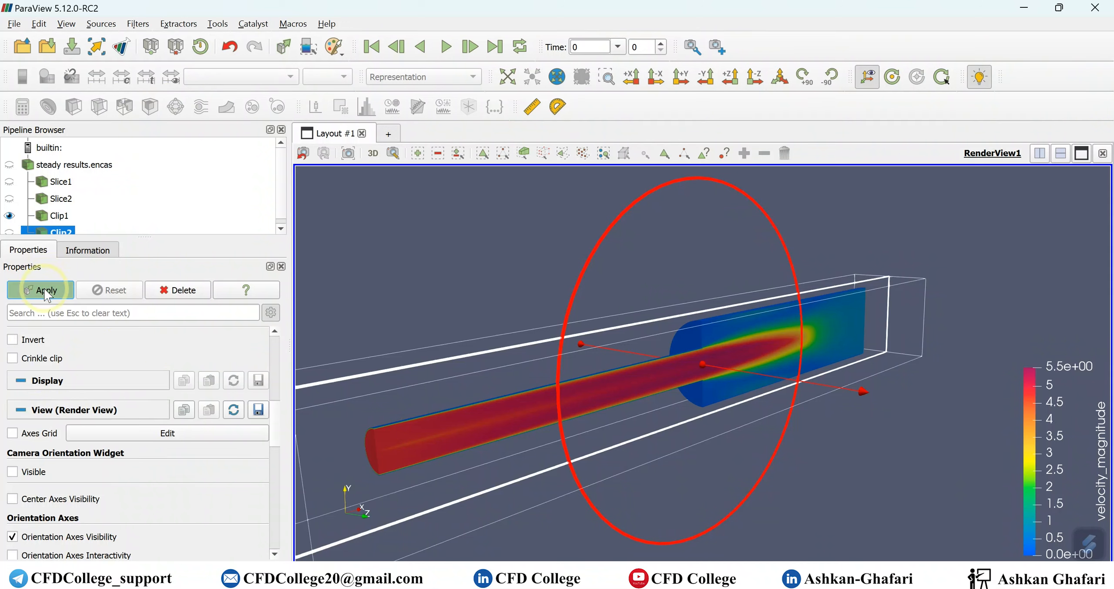
scroll(48, 353, "up", 5)
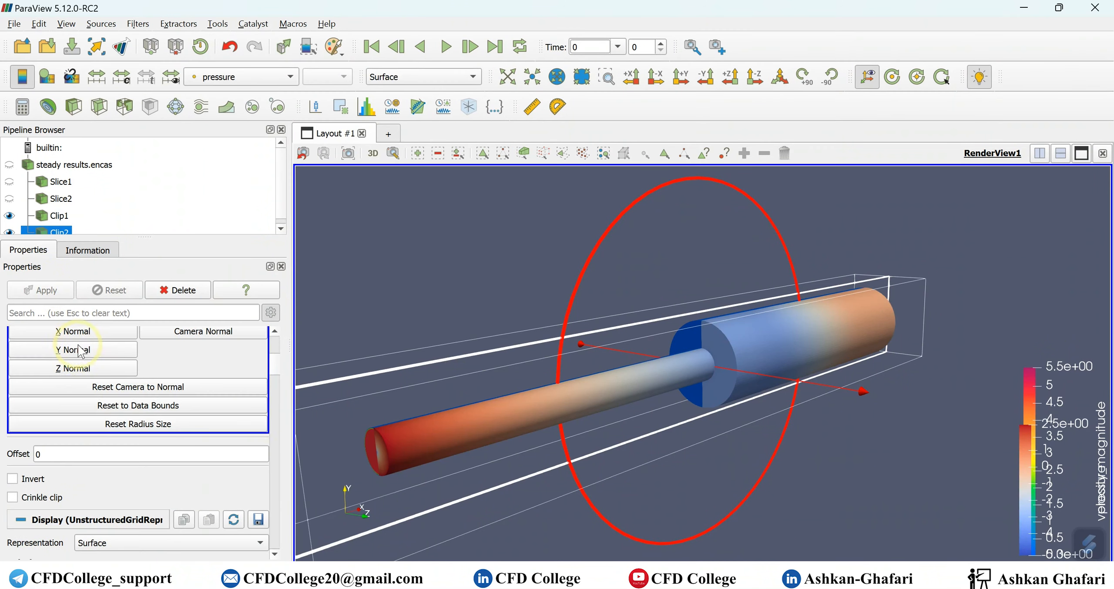
scroll(24, 352, "up", 2)
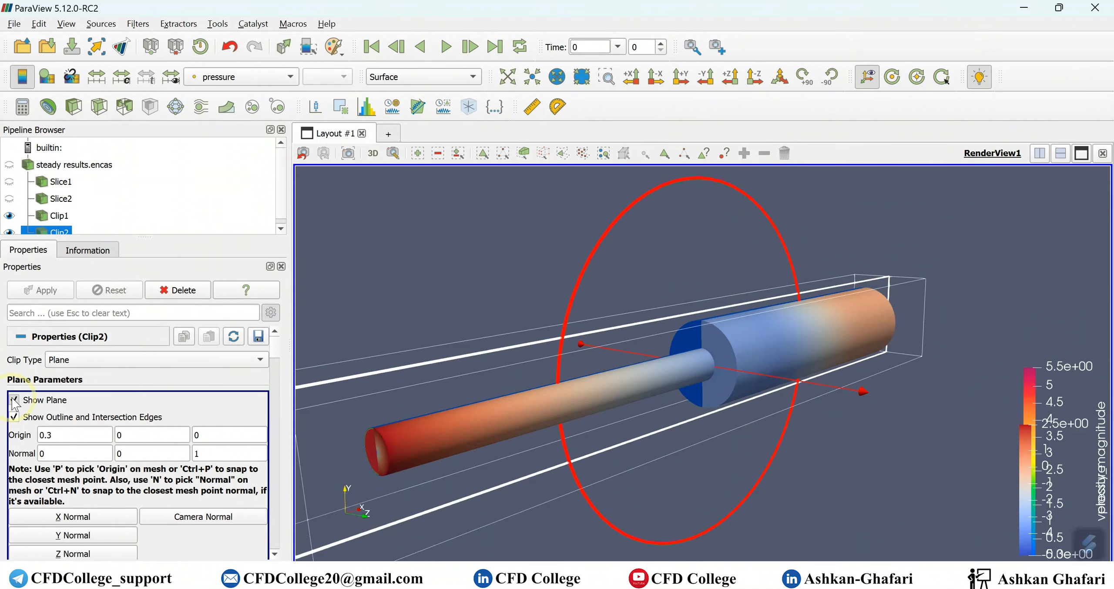
left_click(14, 400)
scroll(178, 381, "down", 5)
- Hide Clip2, keep Clip1 visible, and add a Slice filter to Clip1
left_click(67, 235)
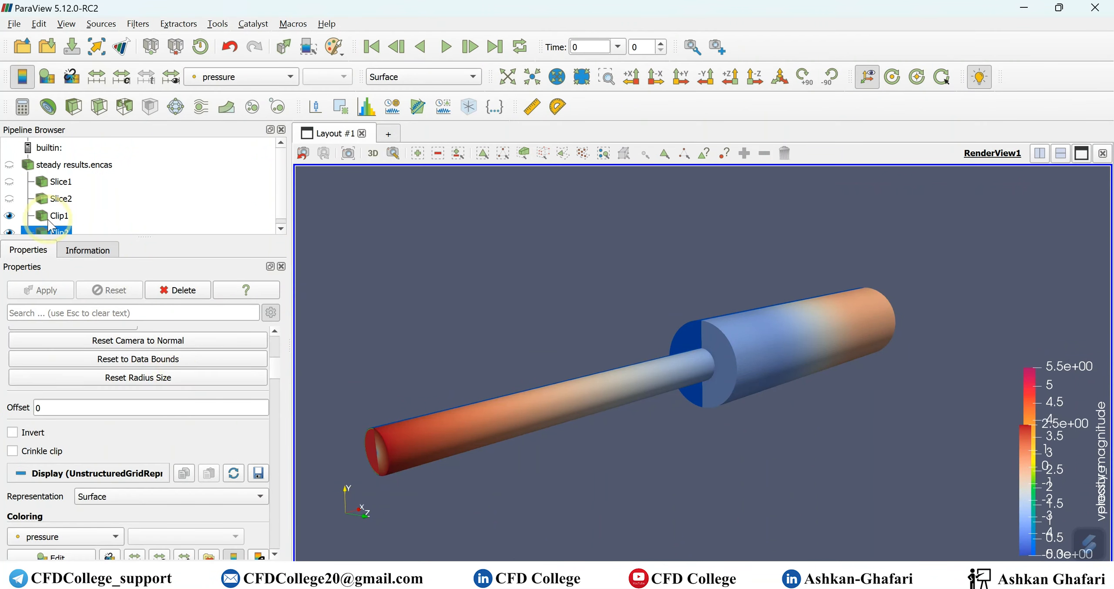
left_click(9, 214)
scroll(144, 206, "down", 1)
left_click(8, 228)
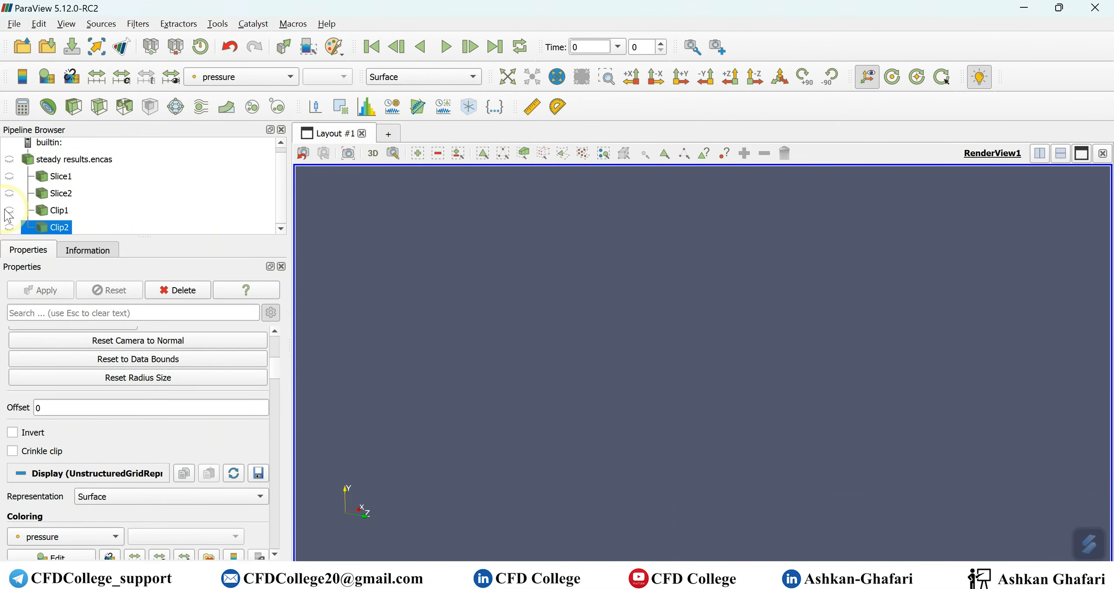
left_click(9, 210)
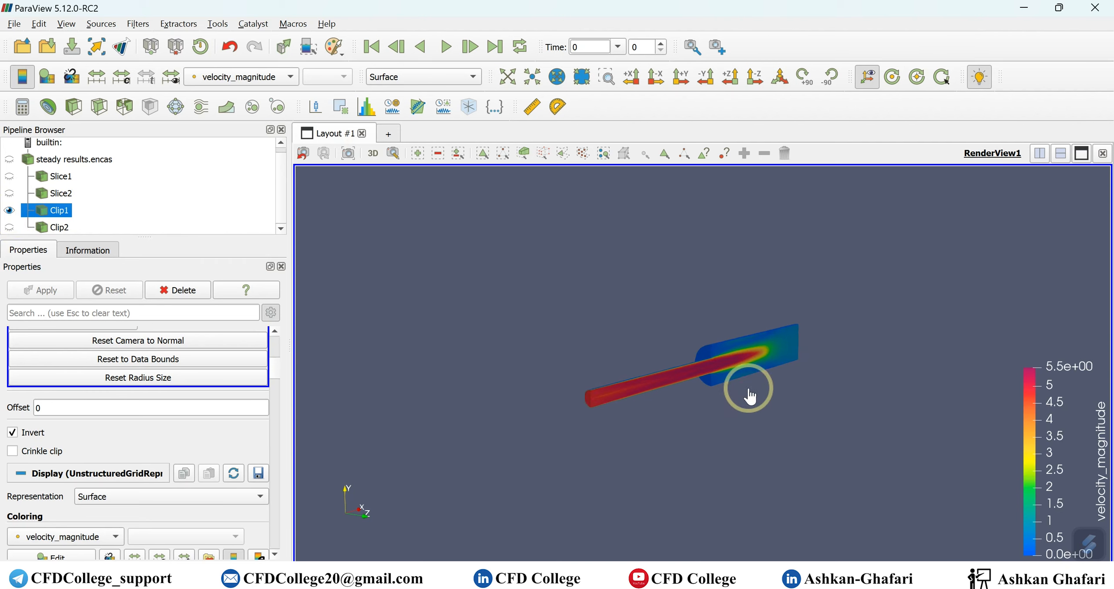
scroll(738, 363, "up", 3)
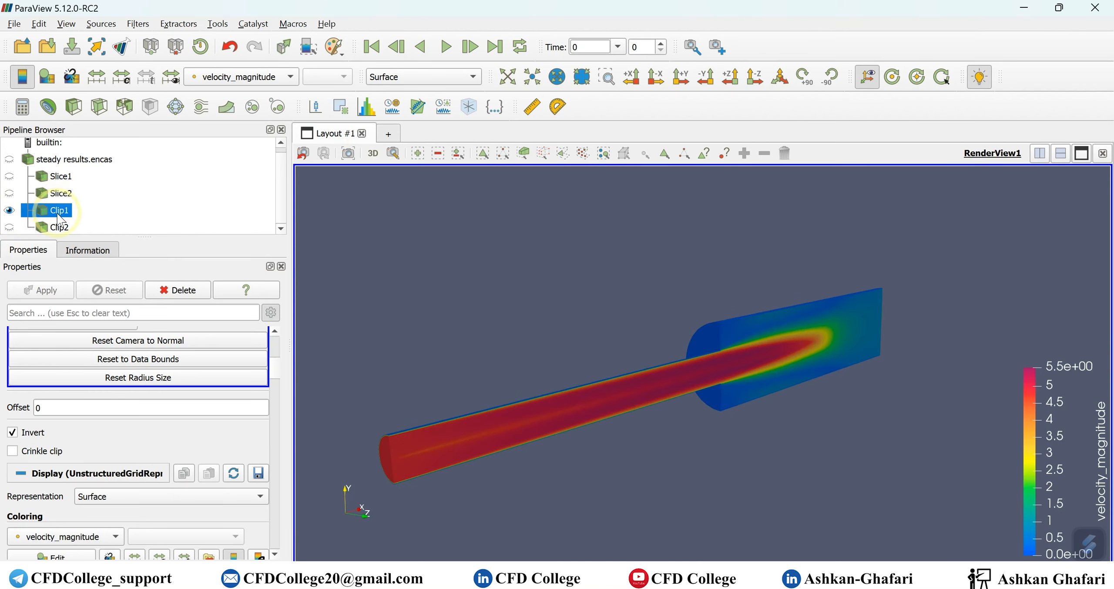
left_click(98, 107)
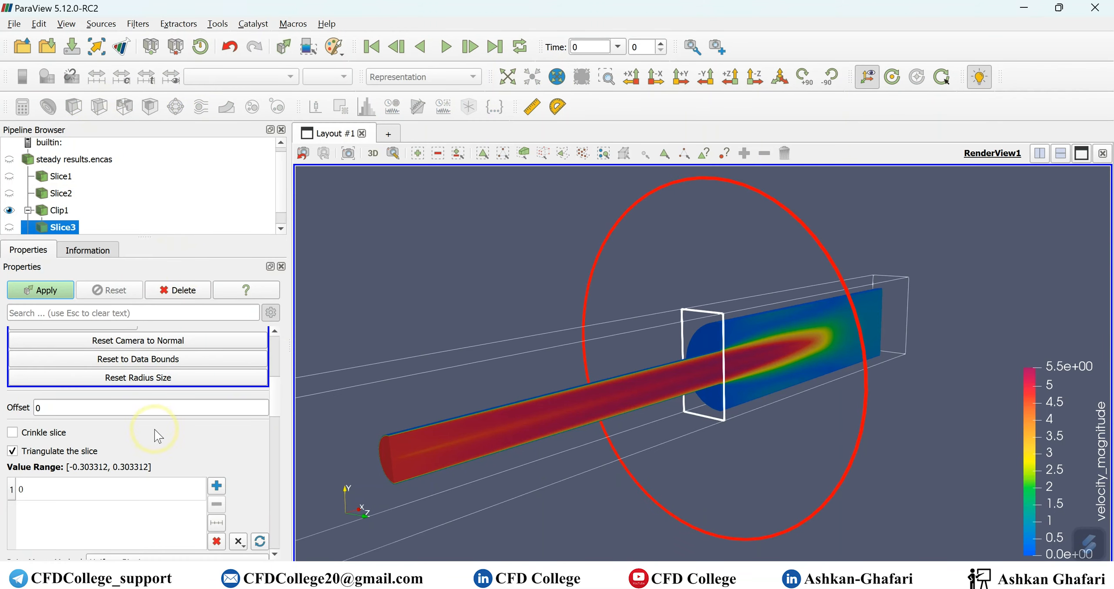
- Set the slice origin Z to 0 and hide the slice plane widget
scroll(170, 438, "up", 5)
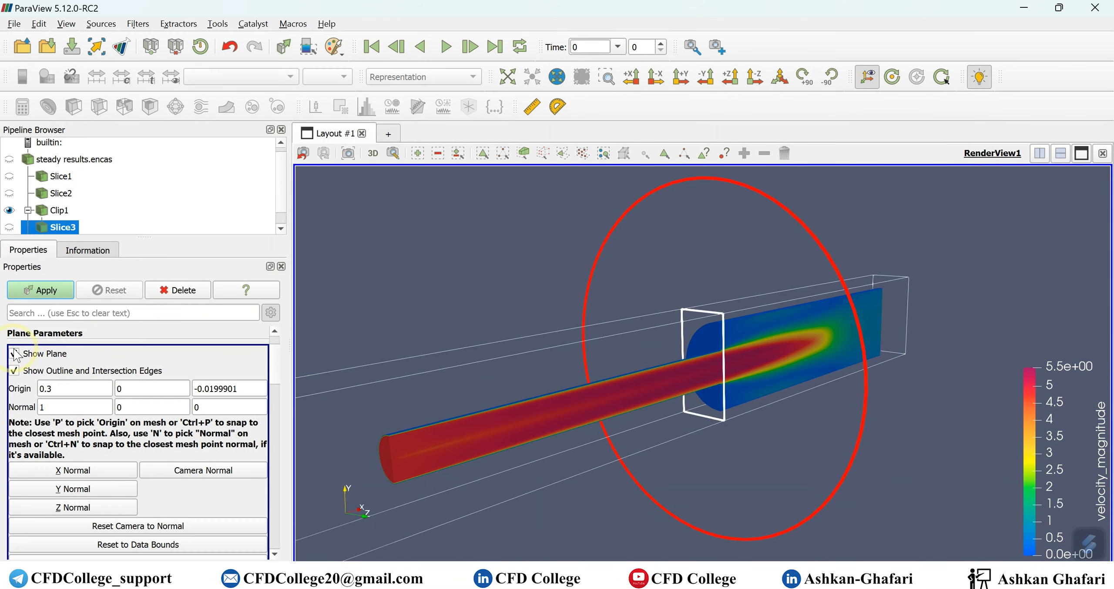
double_click(219, 389)
type("0")
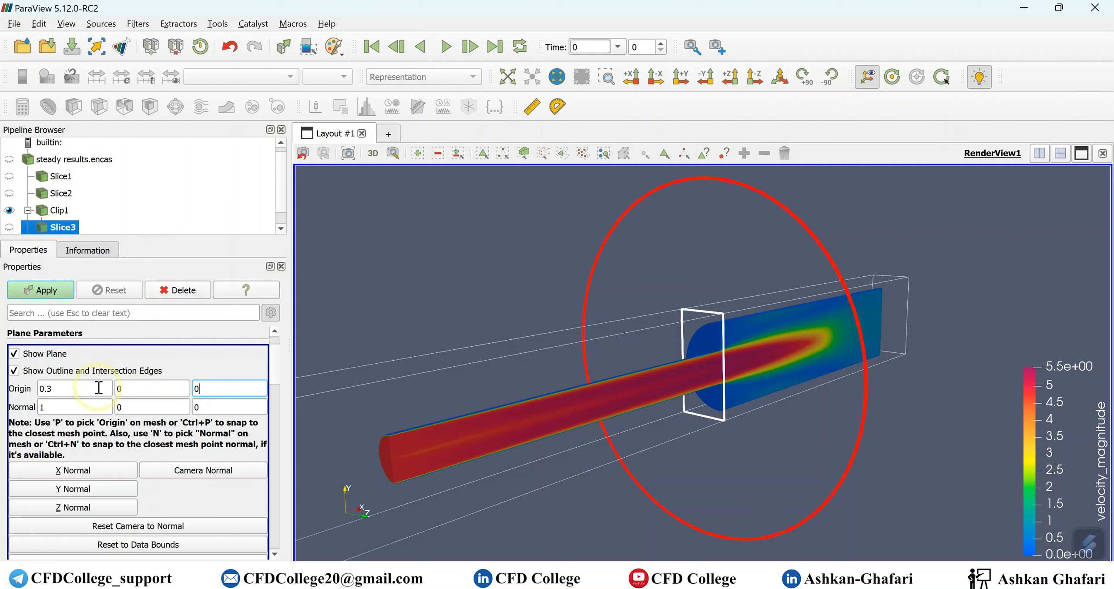
left_click(34, 356)
- Replace the slice position with ten evenly spaced values from -0.303312 to 0.303312 and apply
scroll(118, 439, "down", 8)
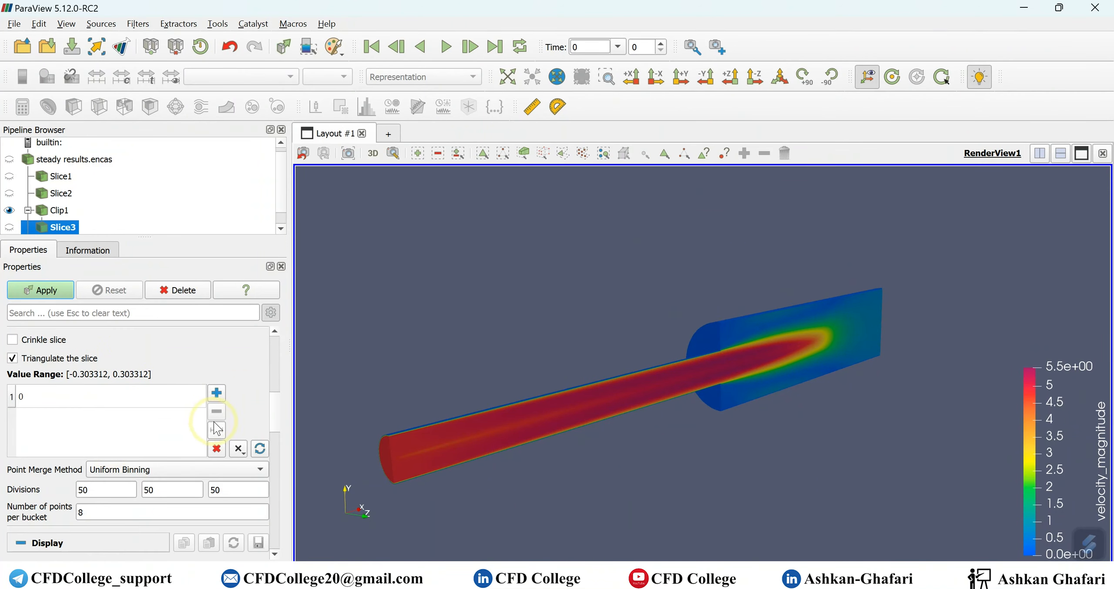
left_click(216, 449)
left_click(211, 426)
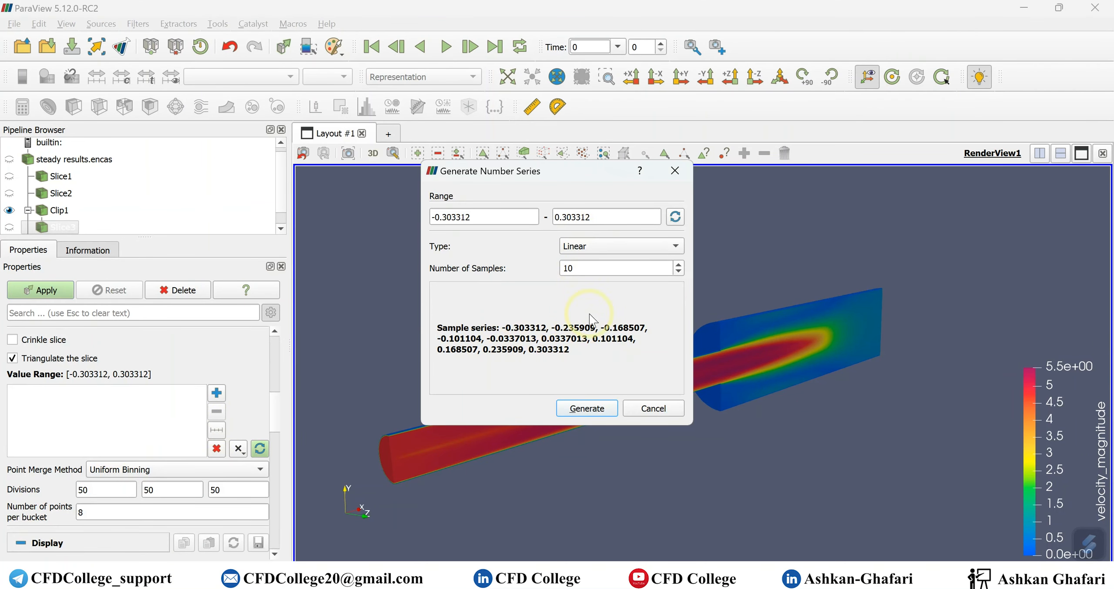
left_click(592, 409)
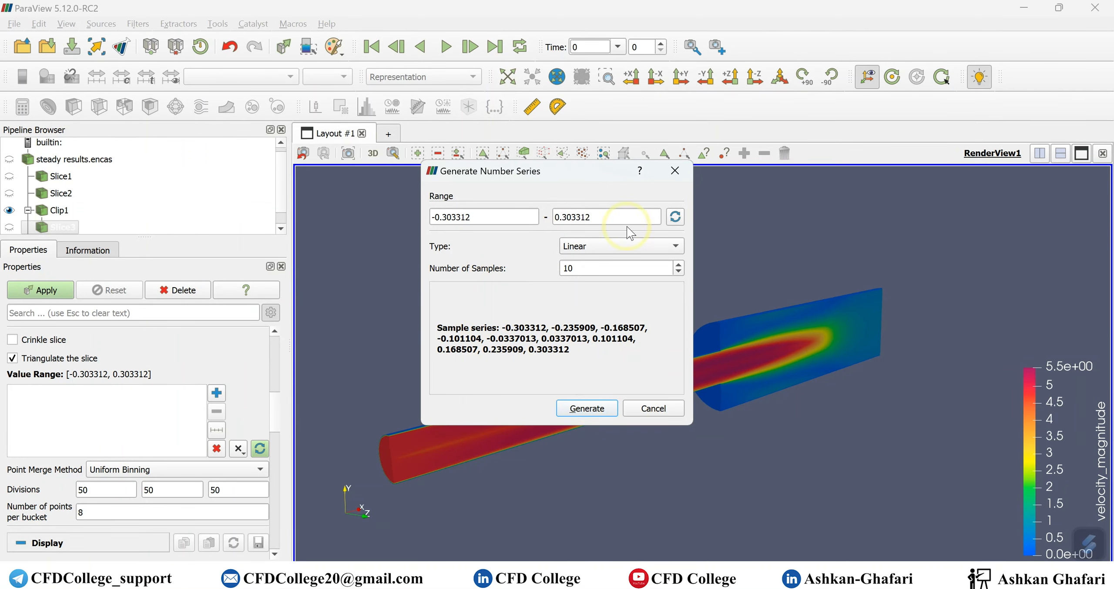
left_click(580, 406)
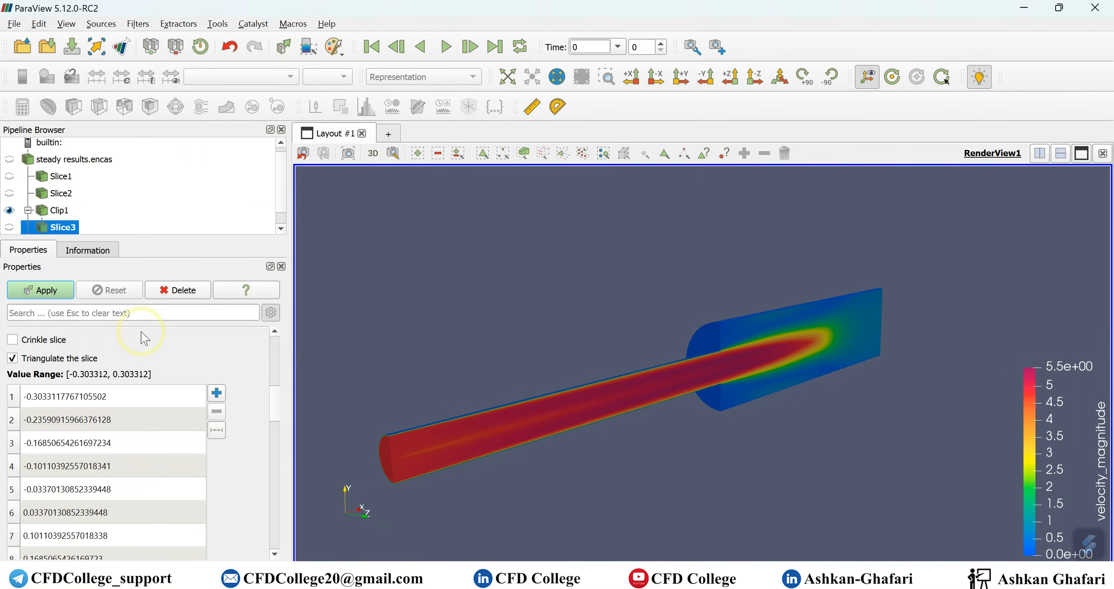
left_click(37, 292)
left_click(825, 339)
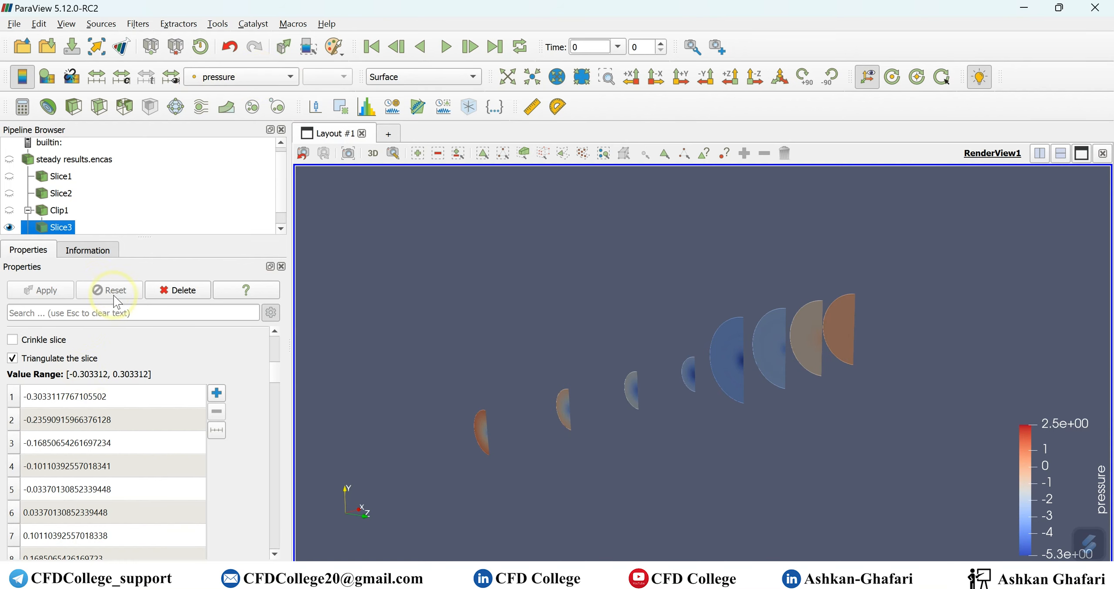
left_click(28, 210)
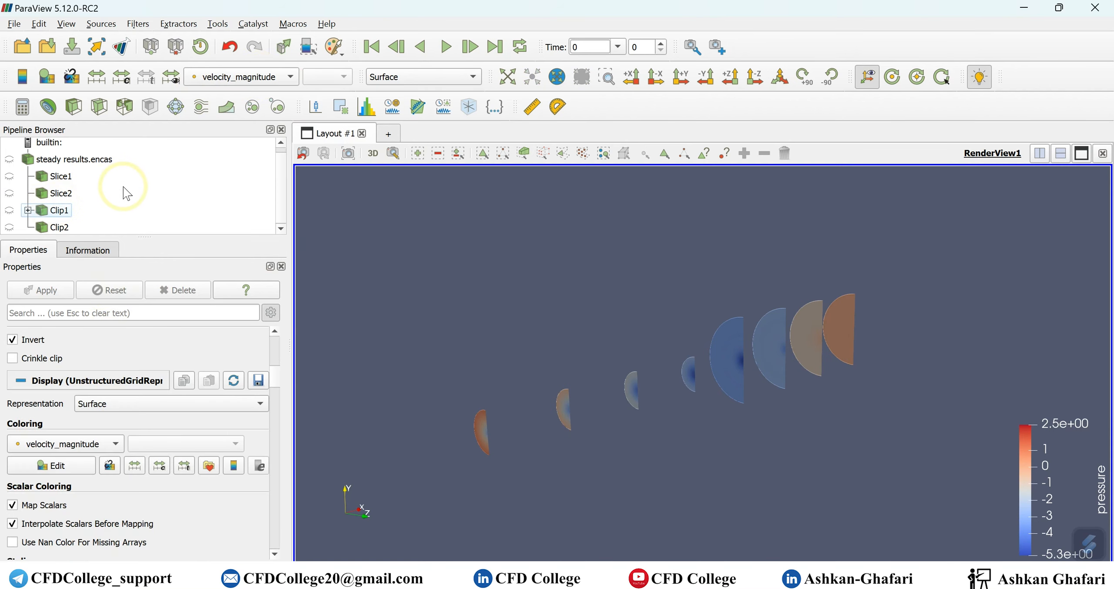
- Add a Slice filter to Clip2 with its plane normal along X
left_click(59, 228)
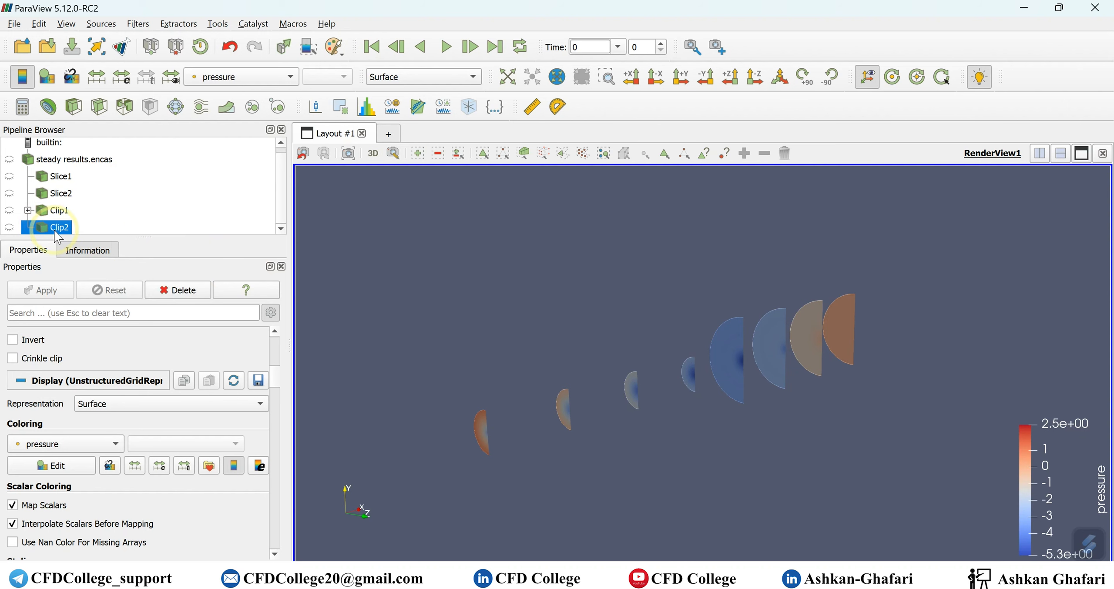
left_click(99, 108)
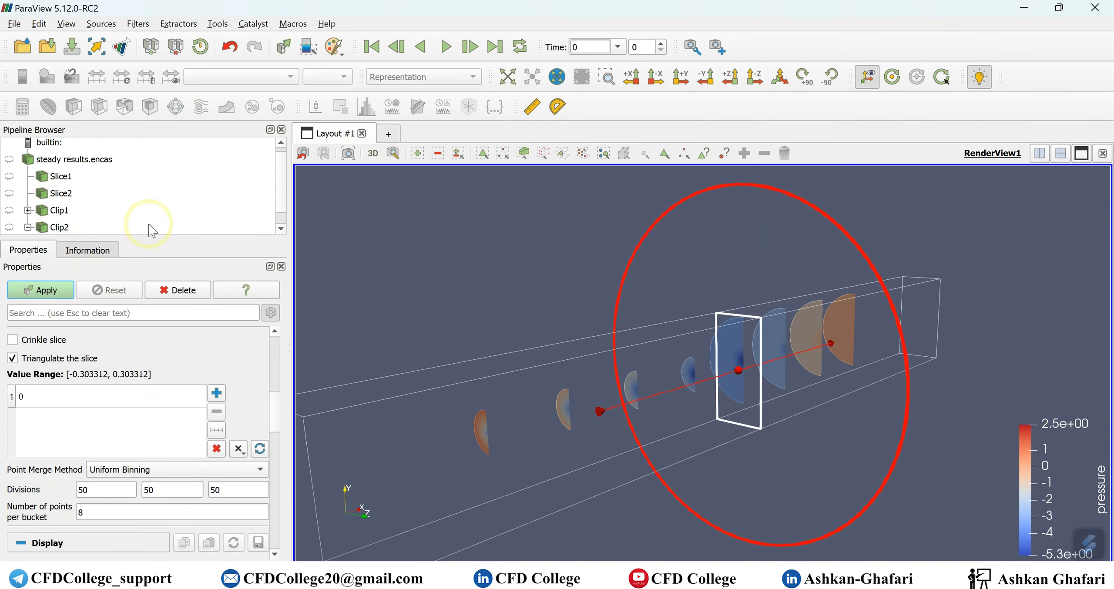
scroll(240, 205, "down", 1)
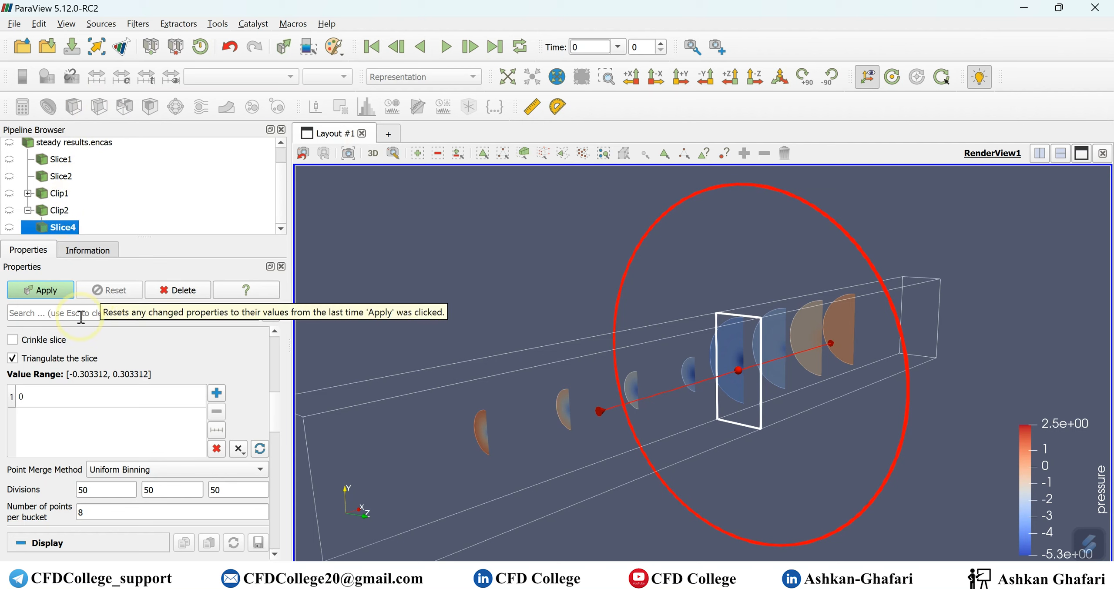
scroll(104, 387, "up", 4)
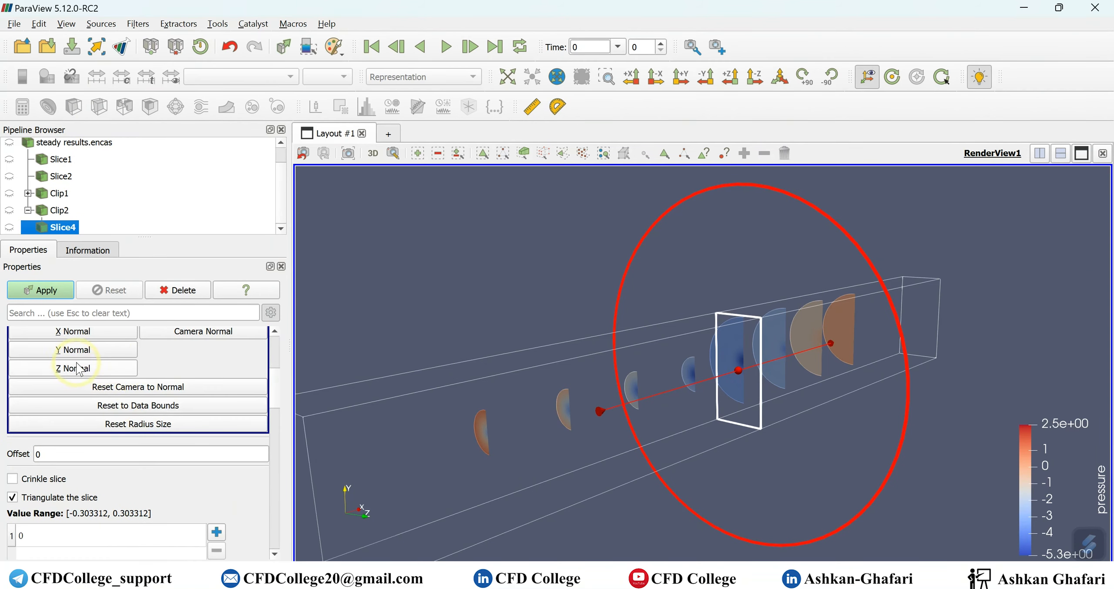
left_click(74, 368)
scroll(170, 357, "down", 3)
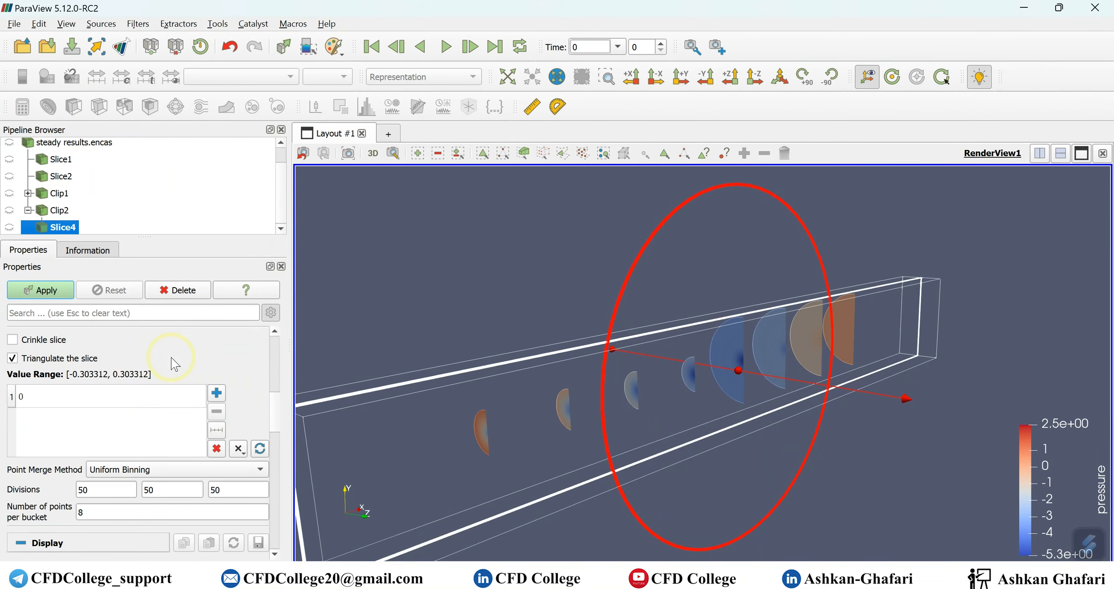
scroll(122, 378, "up", 3)
left_click(87, 385)
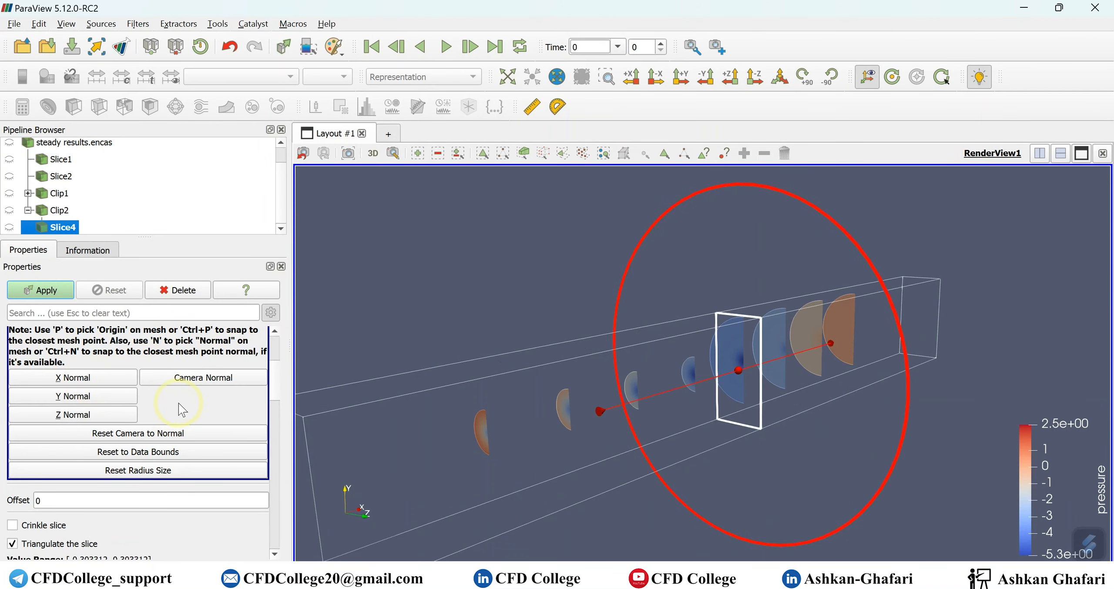
- Set the slice origin X and Z to 0 and hide the plane widget
scroll(173, 400, "up", 2)
double_click(223, 388)
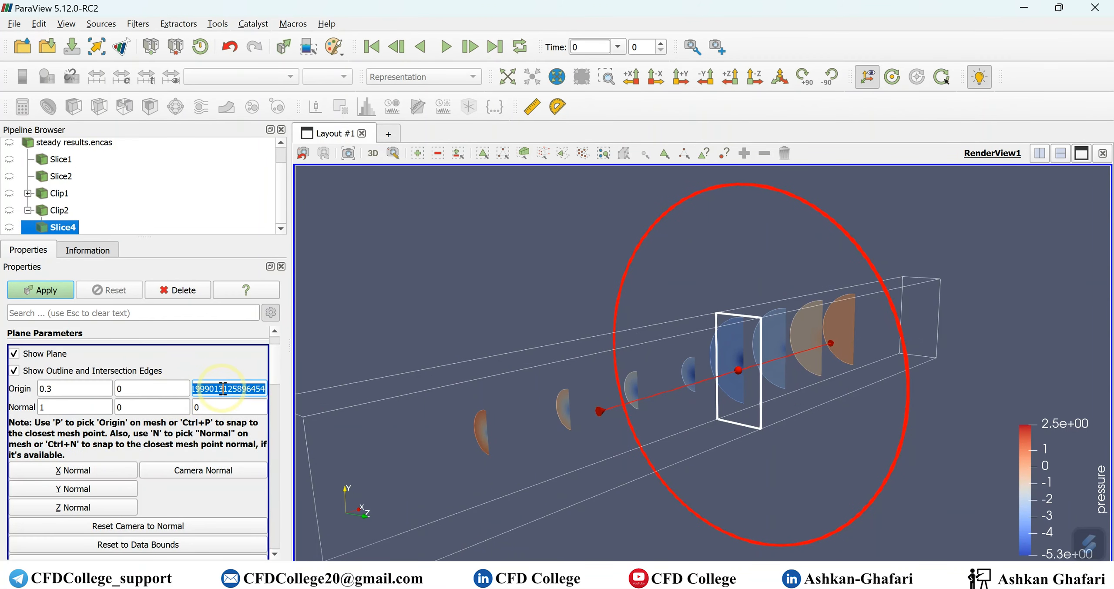
type("0")
double_click(99, 389)
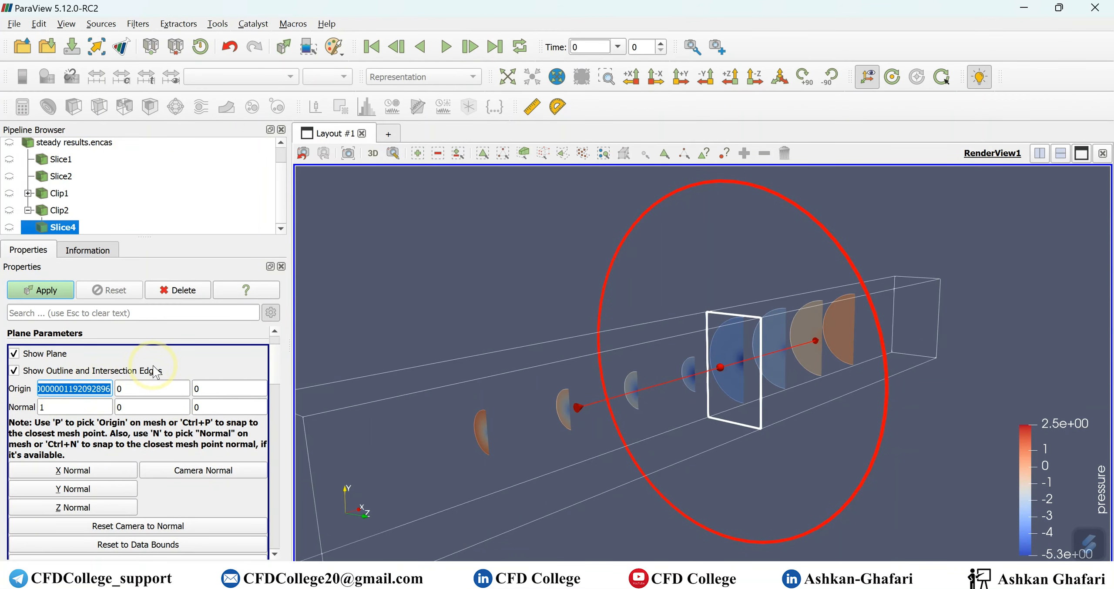
type("0.3")
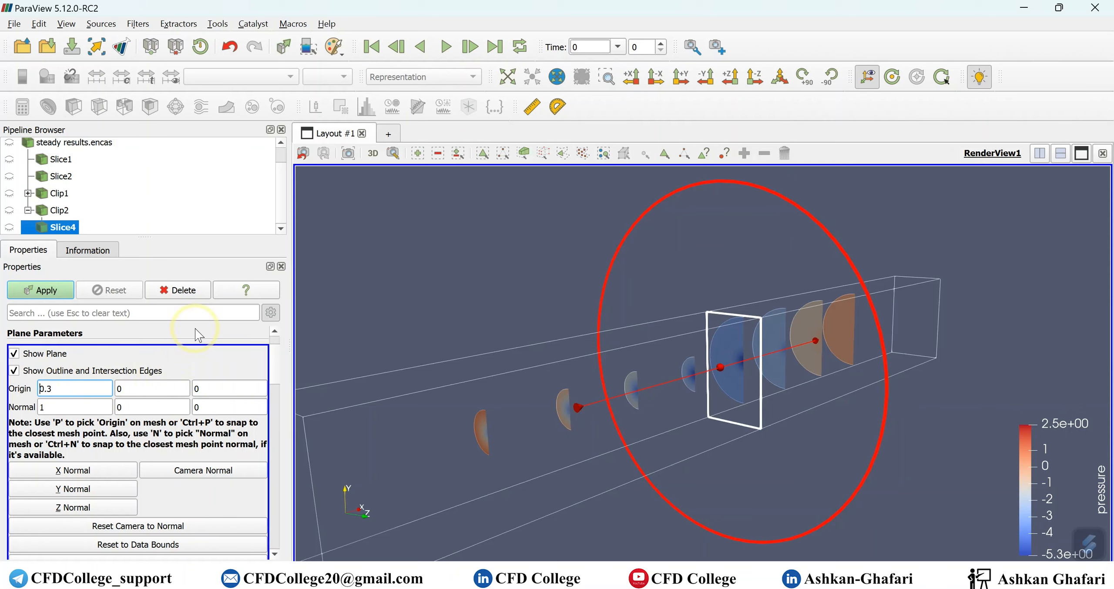
left_click(52, 354)
- Replace the slice offset with ten evenly spaced values from -0.303312 to 0.303312
scroll(159, 428, "down", 10)
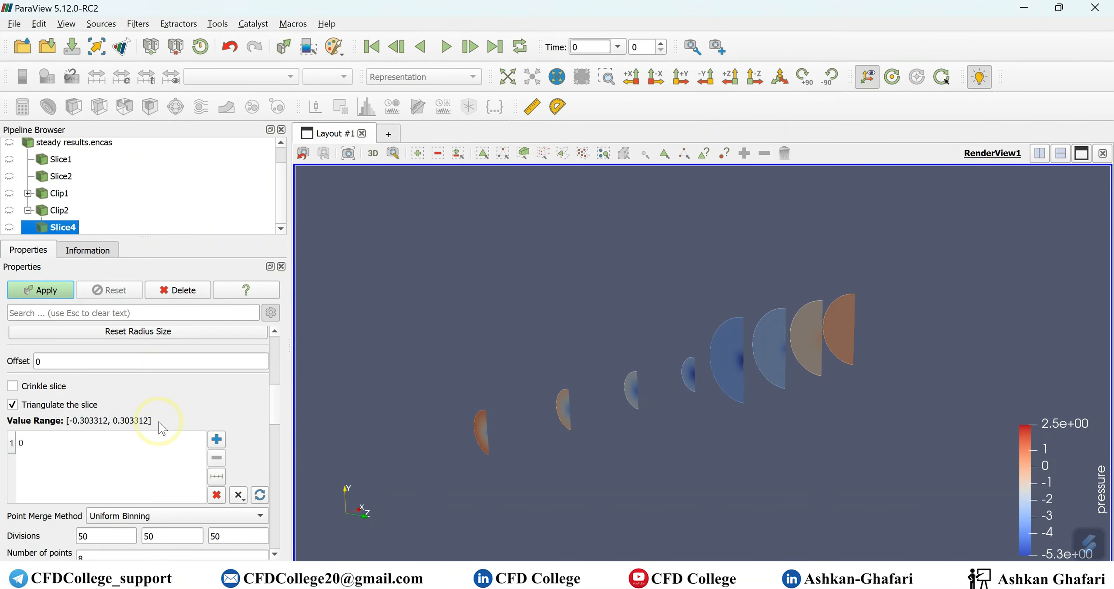
left_click(216, 403)
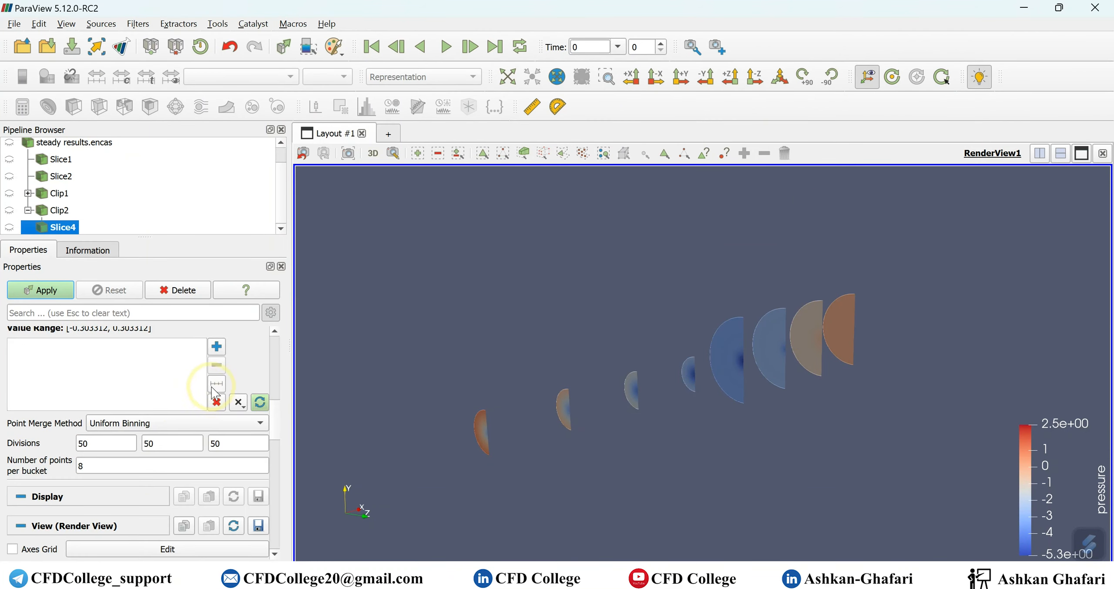
left_click(216, 383)
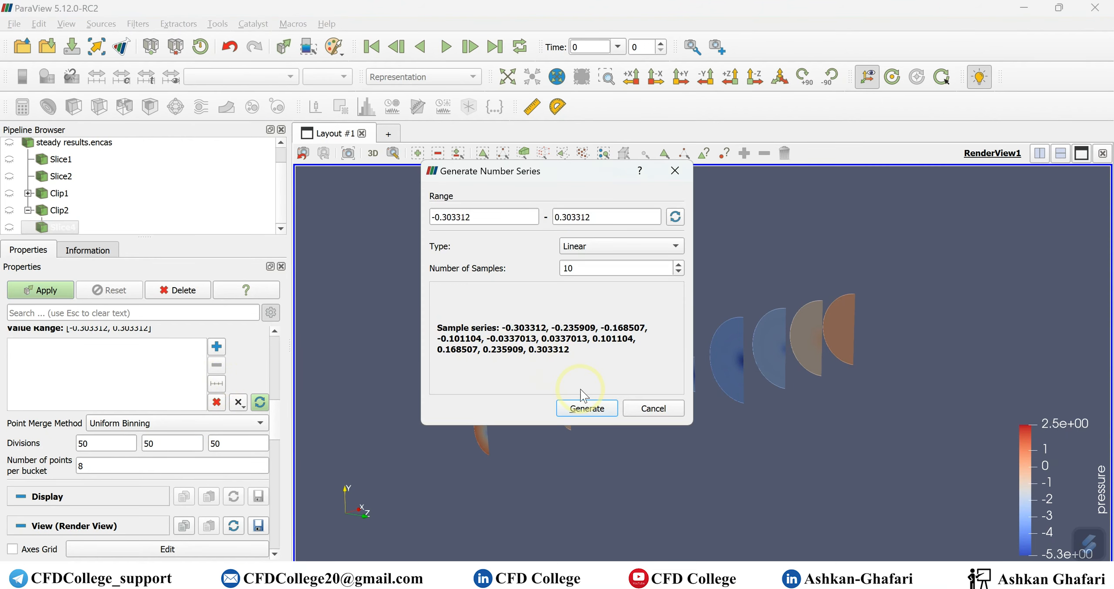
left_click(590, 408)
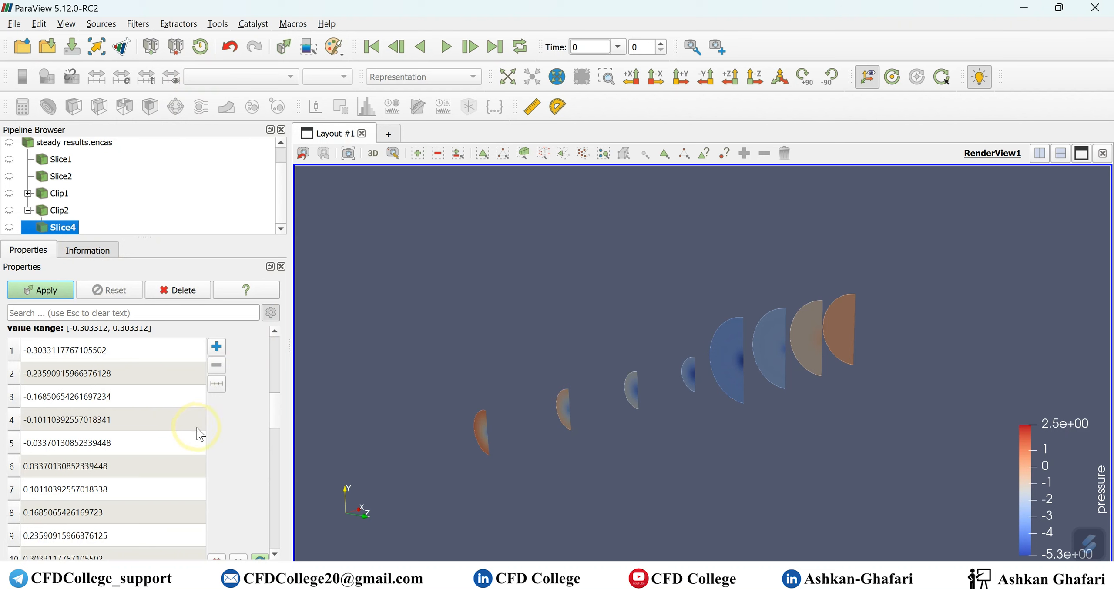
scroll(239, 422, "down", 10)
scroll(242, 426, "up", 7)
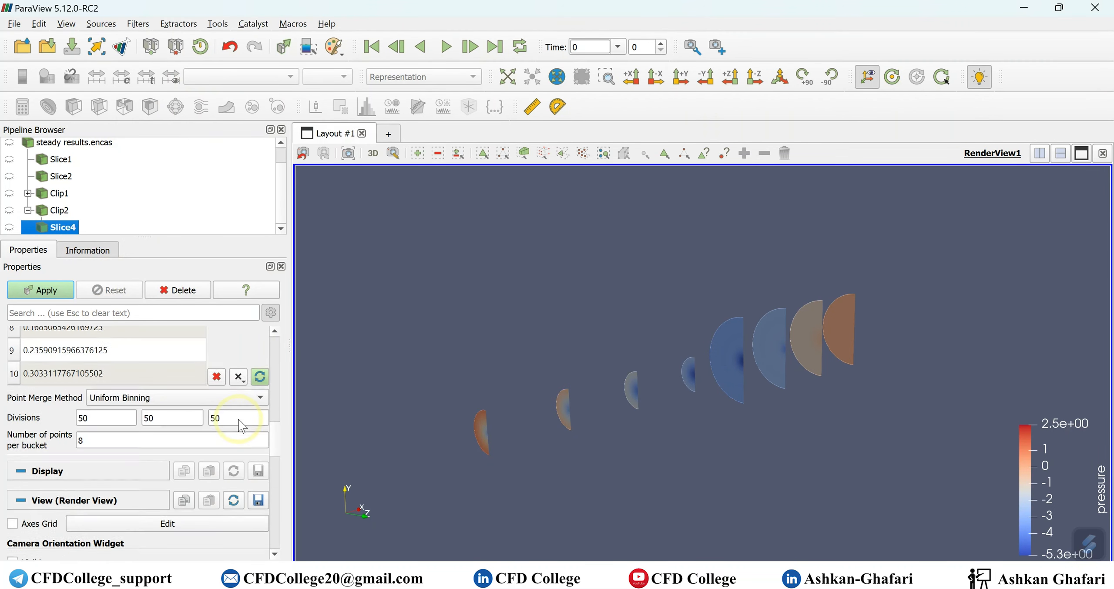
scroll(242, 426, "up", 10)
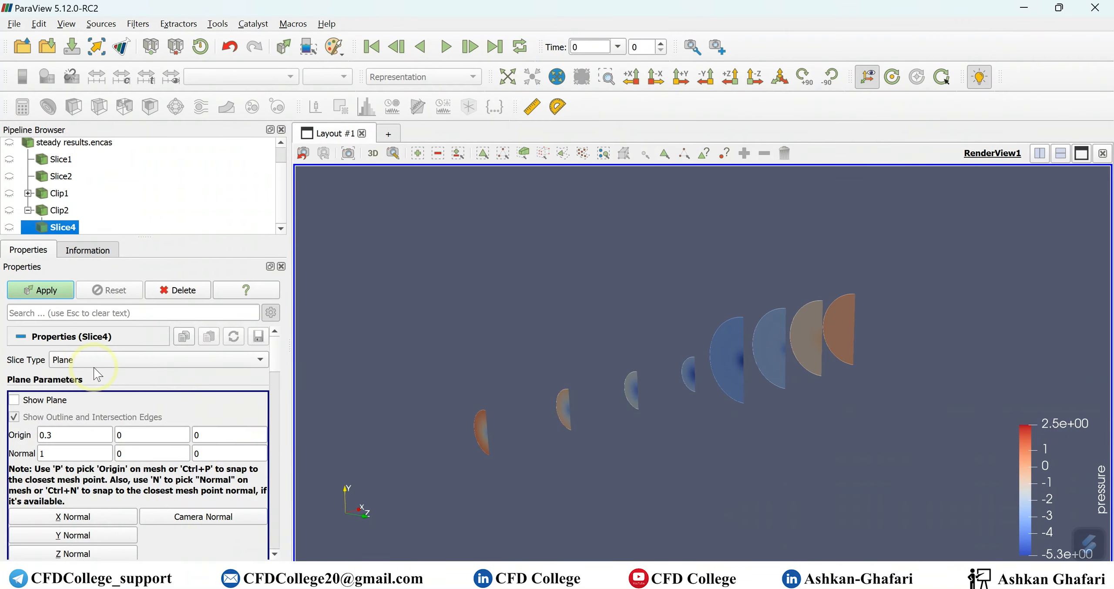
scroll(209, 419, "down", 6)
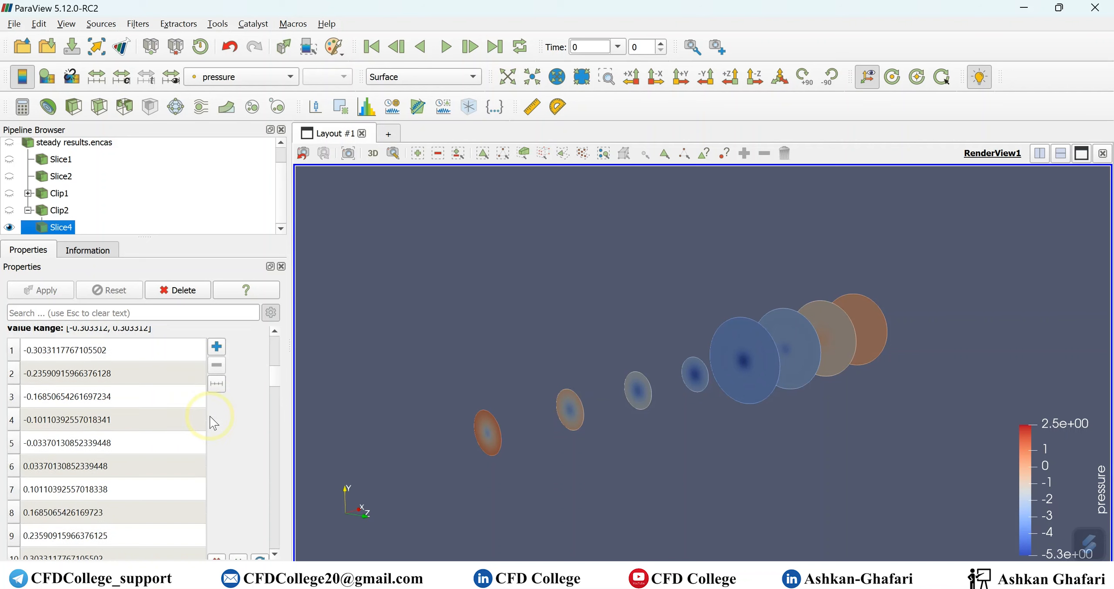
- Colour Slice4 by velocity_magnitude, show the pipe surface, and move its legend to the top right
left_click(87, 395)
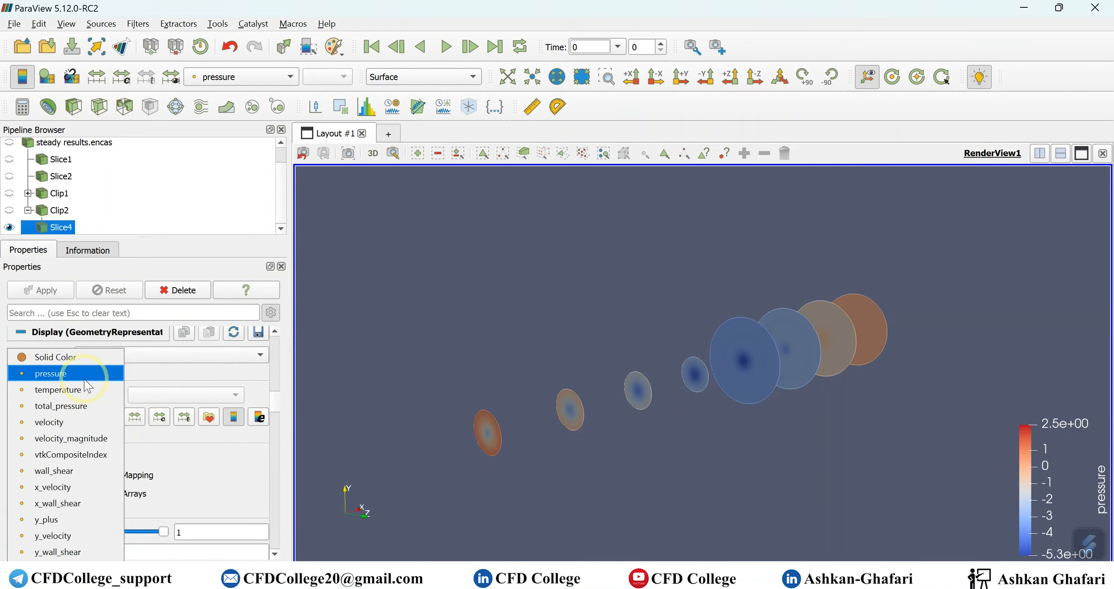
left_click(87, 435)
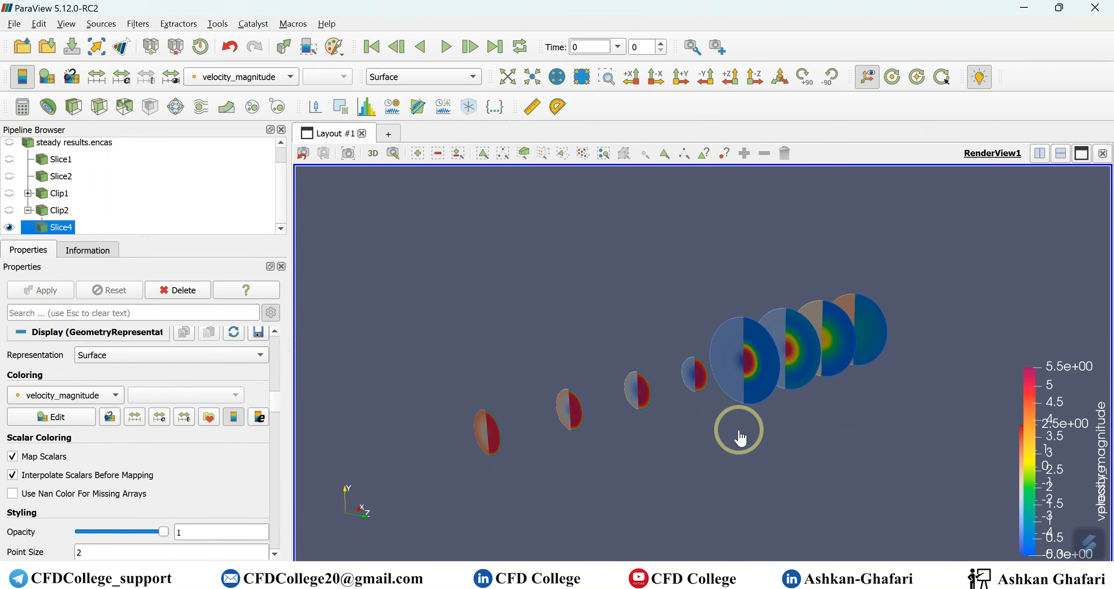
scroll(90, 206, "up", 2)
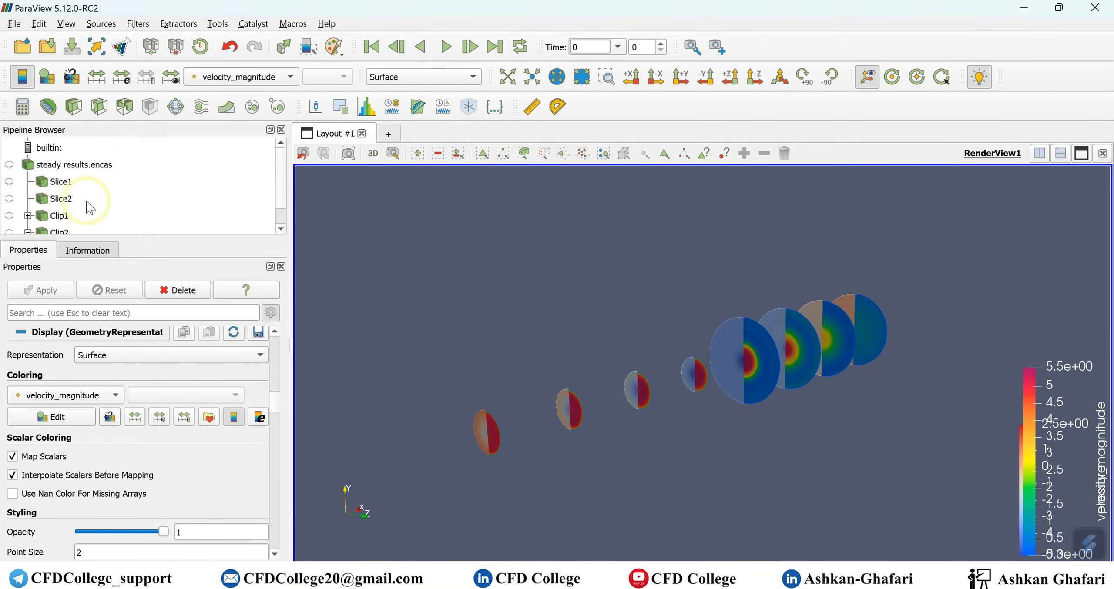
left_click(9, 165)
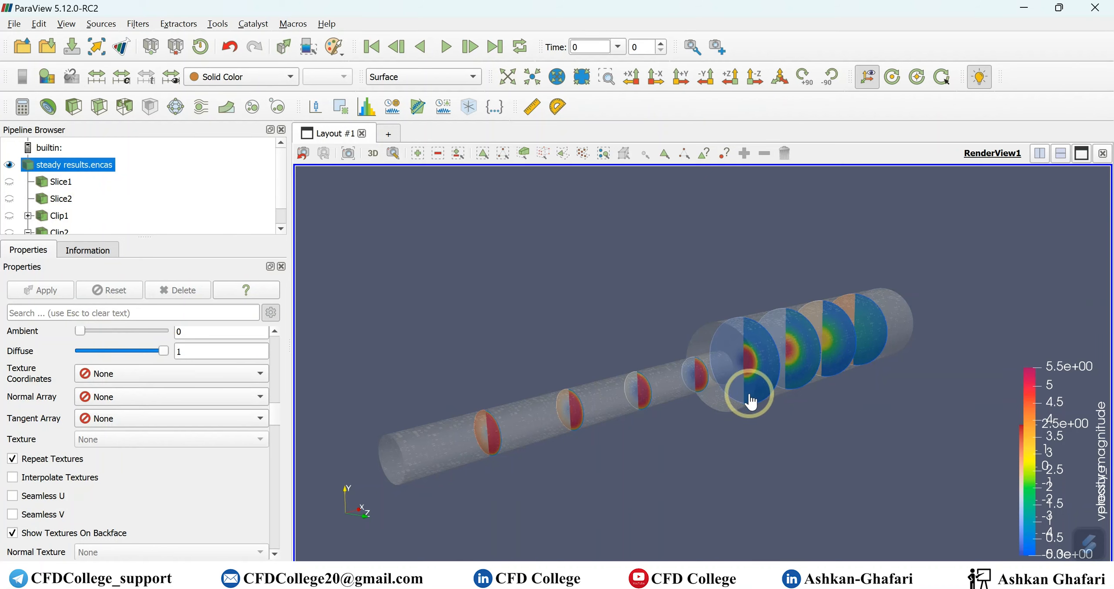
left_click_drag(1064, 412, 1064, 241)
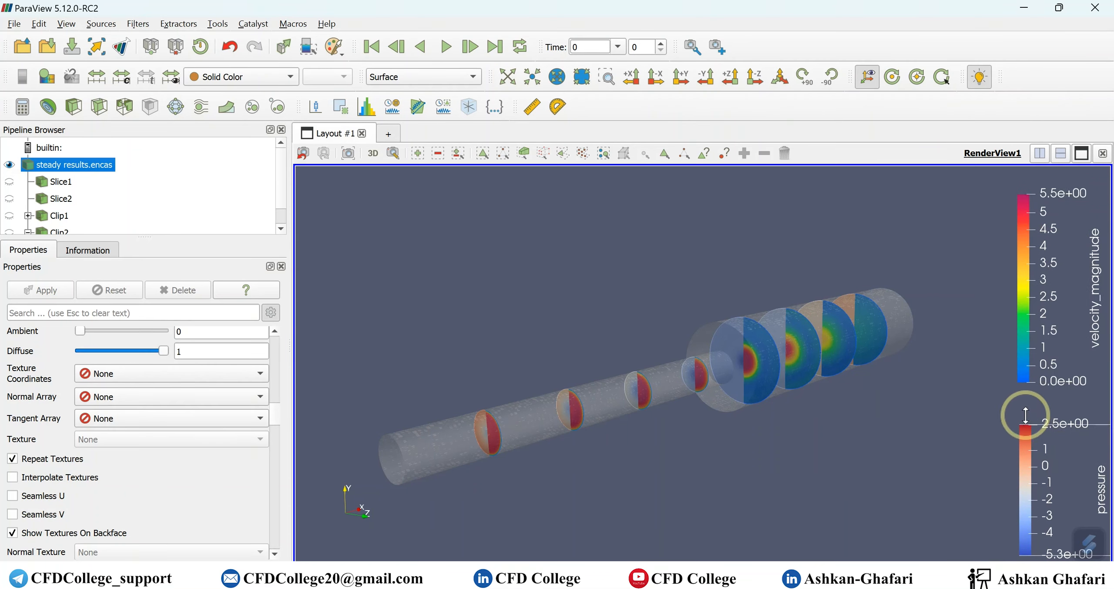
- Select Slice3 under Clip1 and open the pressure colour map editor
scroll(61, 200, "down", 1)
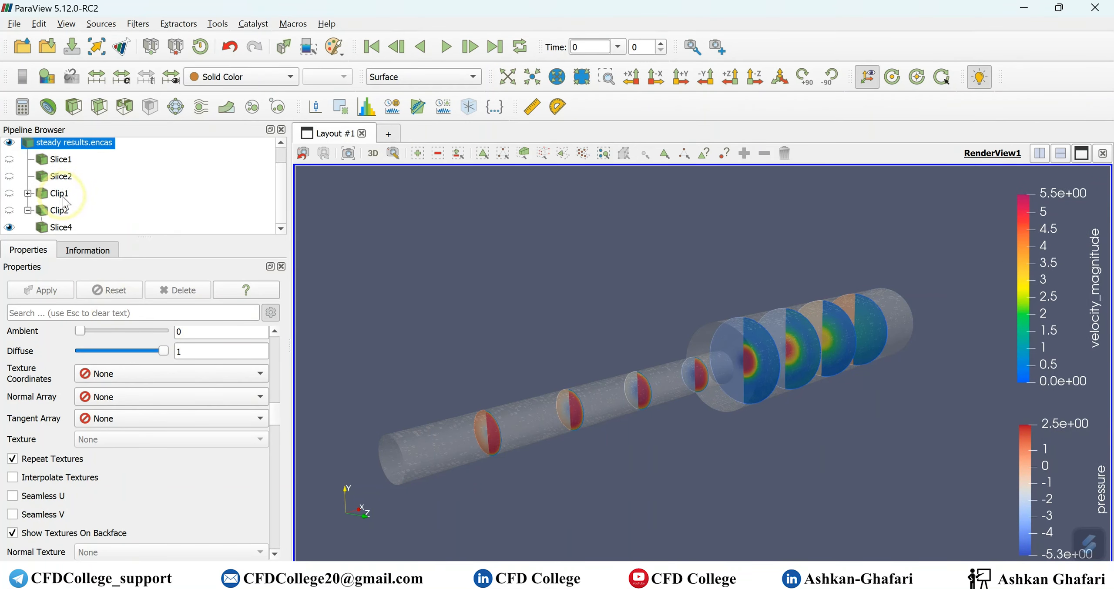
left_click(27, 193)
left_click(61, 211)
left_click(144, 209)
left_click(55, 210)
left_click(47, 78)
- Apply the Rainbow Uniform preset to the pressure colour map and close the editor
left_click(1001, 274)
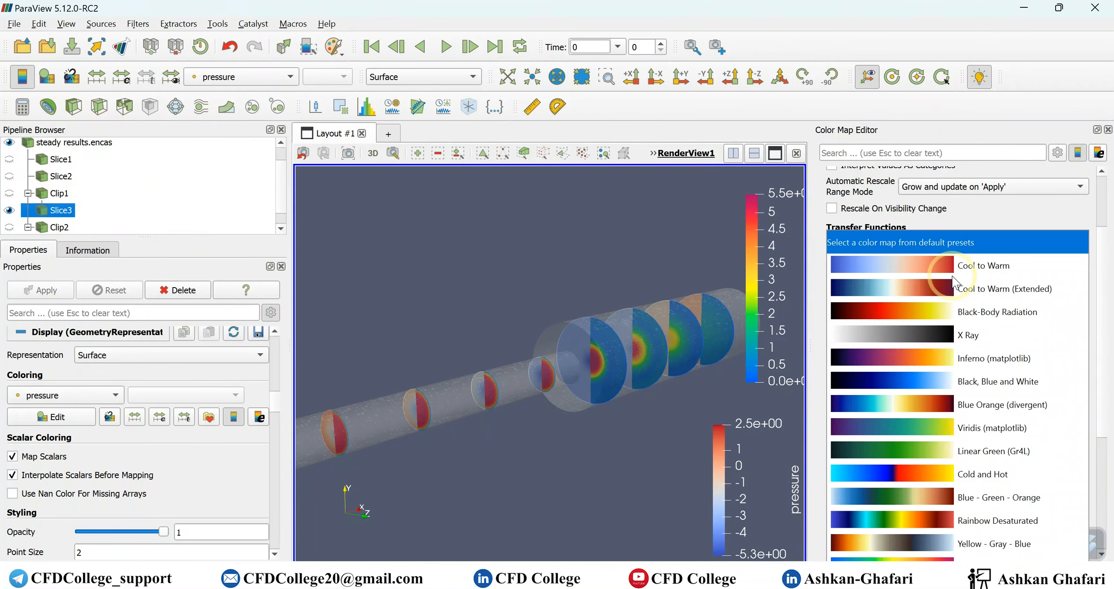
left_click(946, 558)
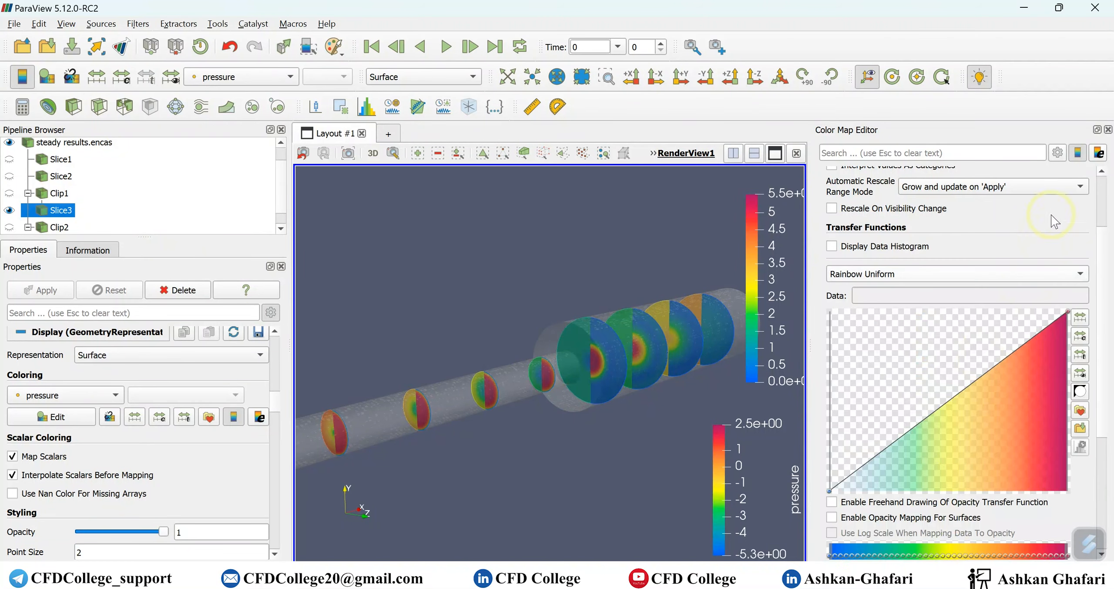
left_click(1108, 130)
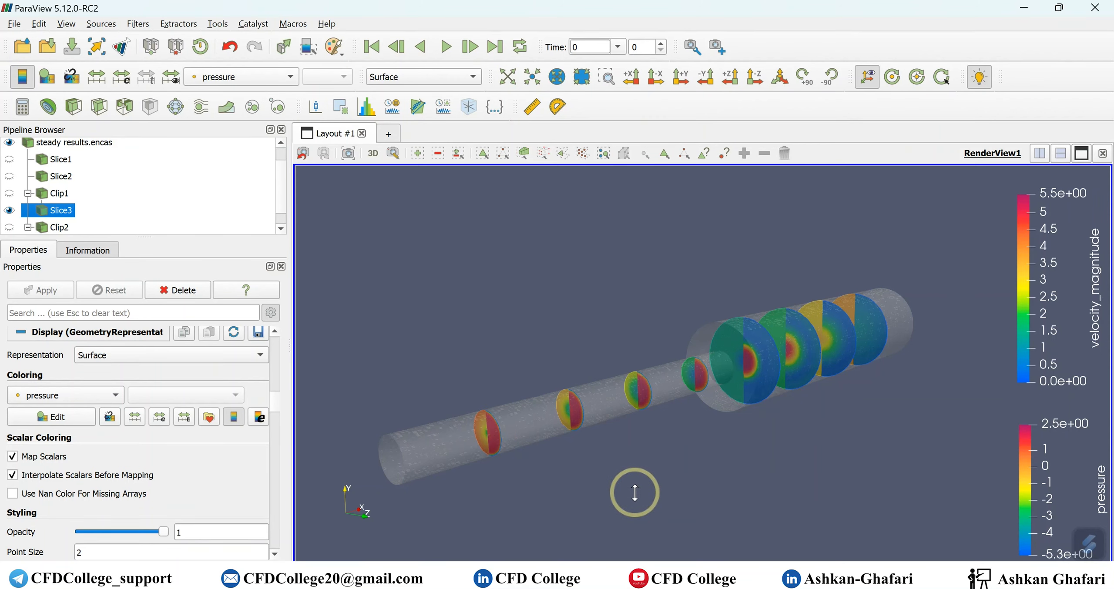
- Orbit the finished pipe from other angles, then switch to the PowerPoint slide show
left_click_drag(581, 497, 731, 478)
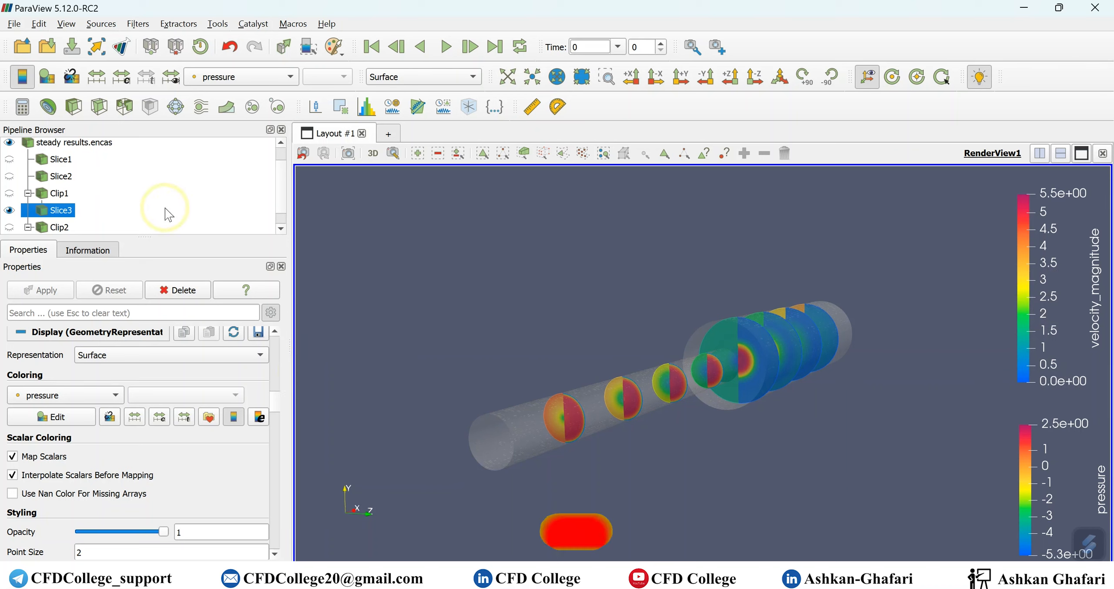
scroll(65, 192, "down", 1)
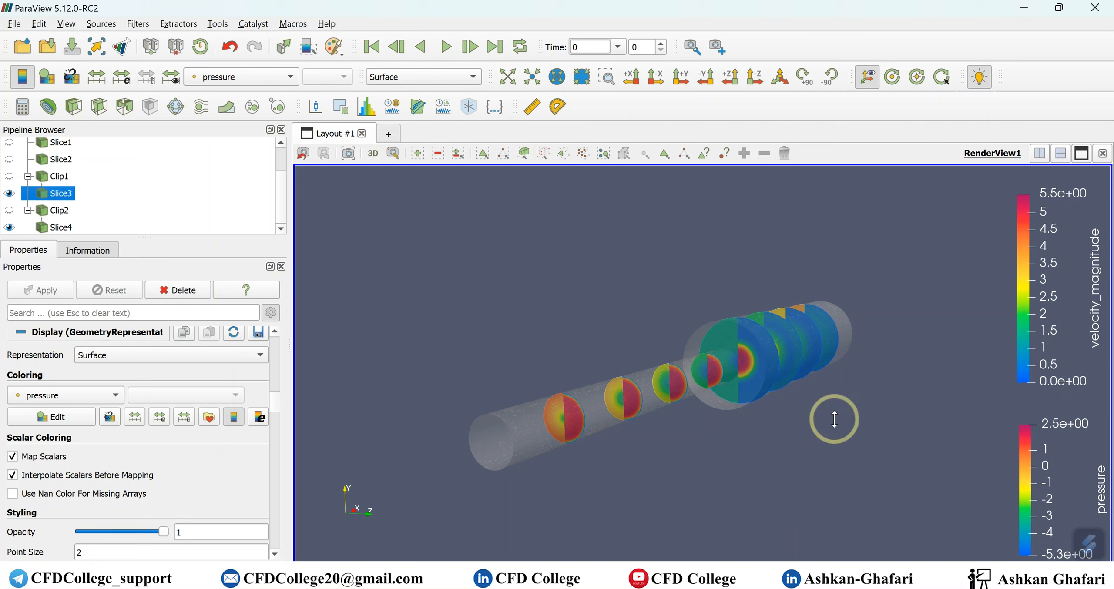
left_click_drag(833, 417, 797, 421)
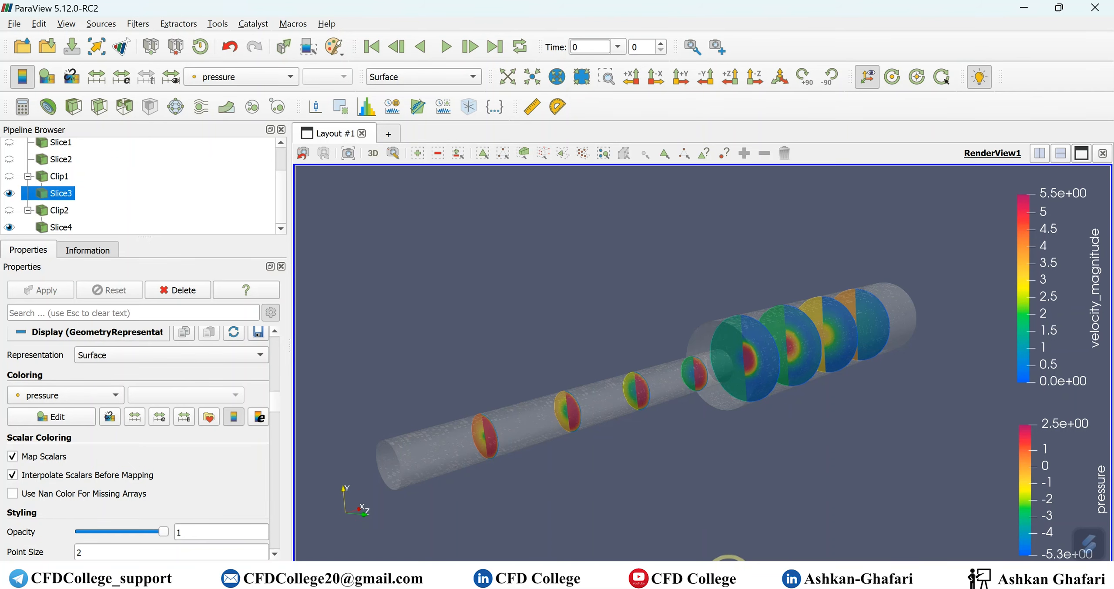
mouse_move(727, 575)
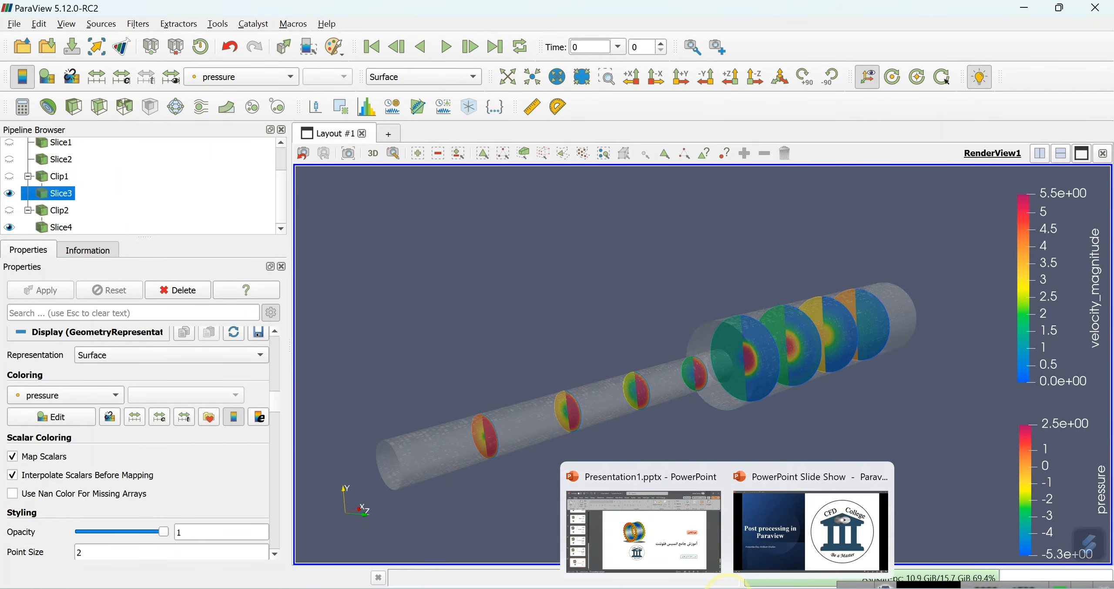
left_click(793, 509)
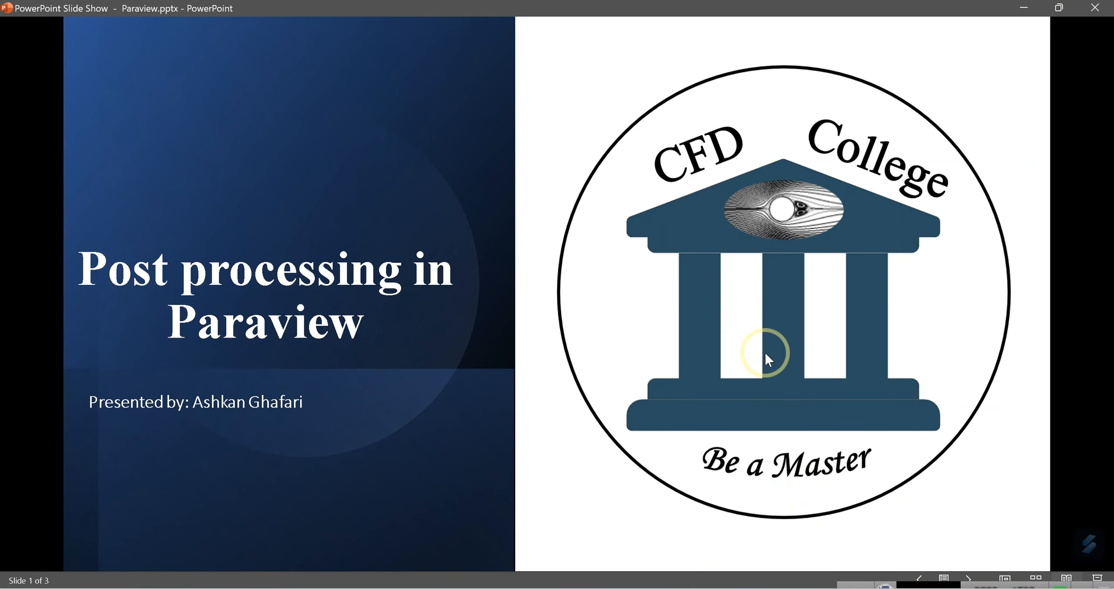